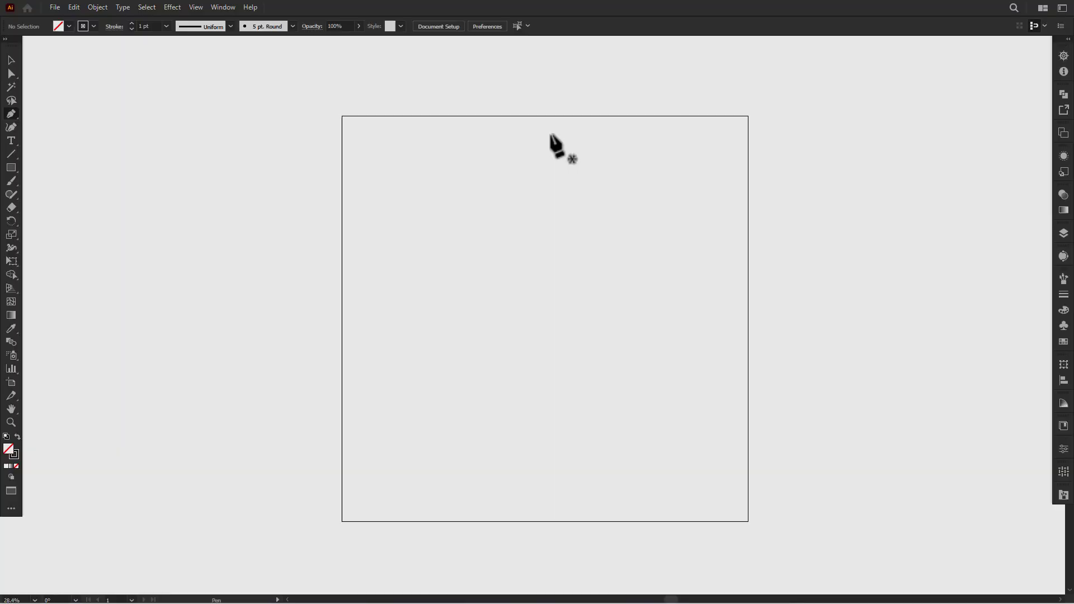
Pen-draw a vertical centre line from the artboard's top centre to its bottom.
click(545, 116)
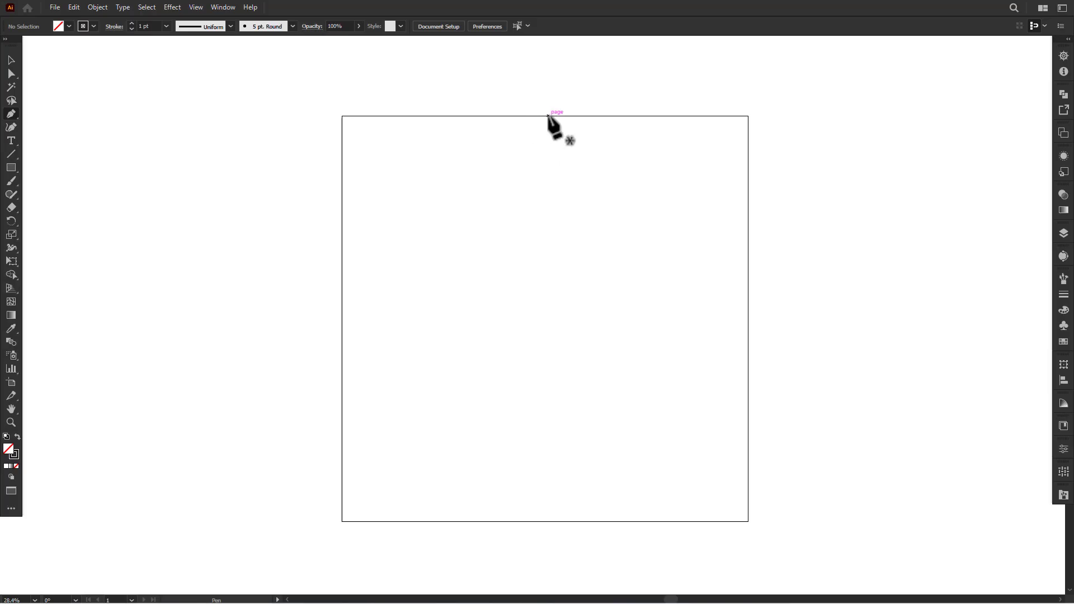
click(544, 521)
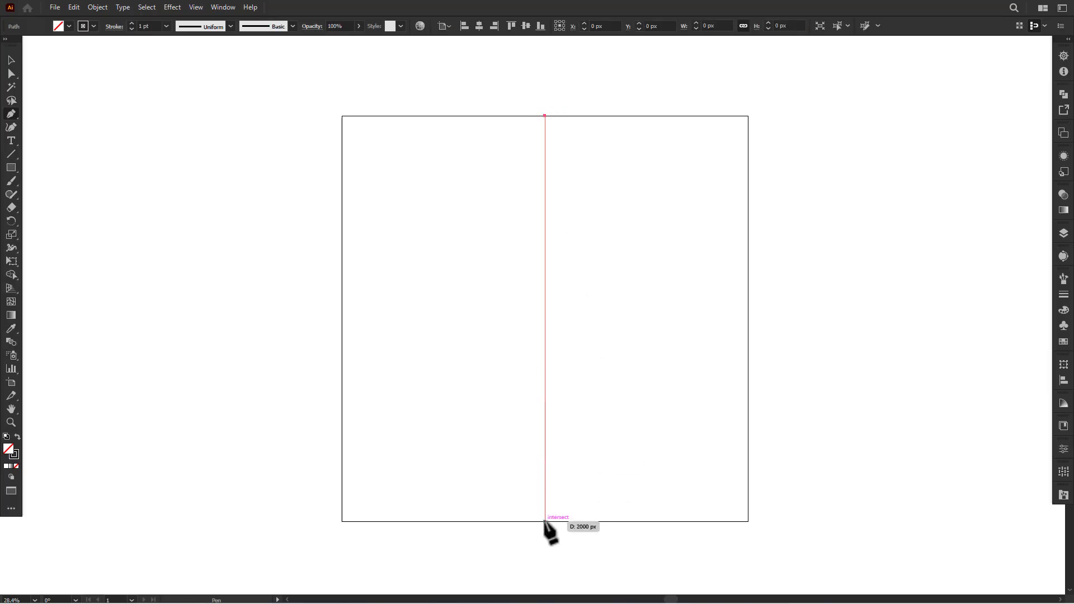
click(11, 59)
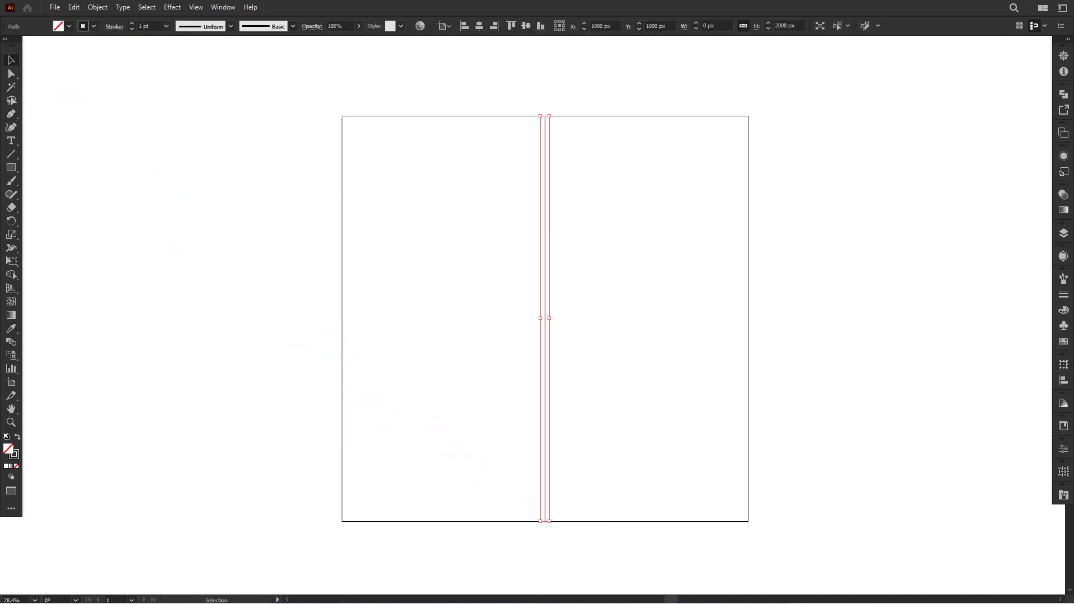
Lock Layer 1 with the centre line and add Layer 2 for the mirrored drawing.
click(1063, 233)
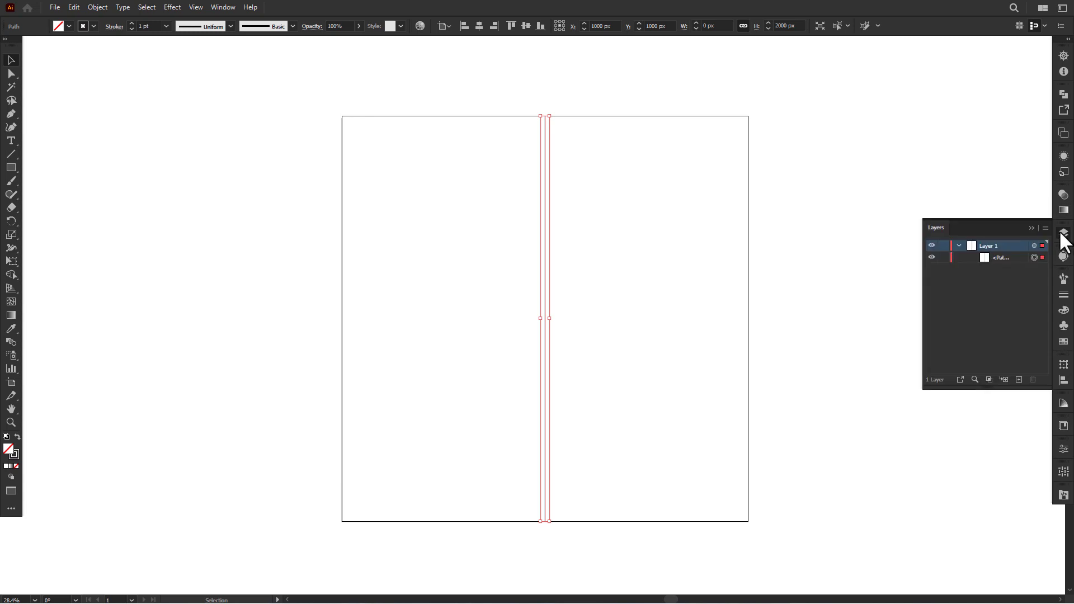
key(ctrl+shift+a)
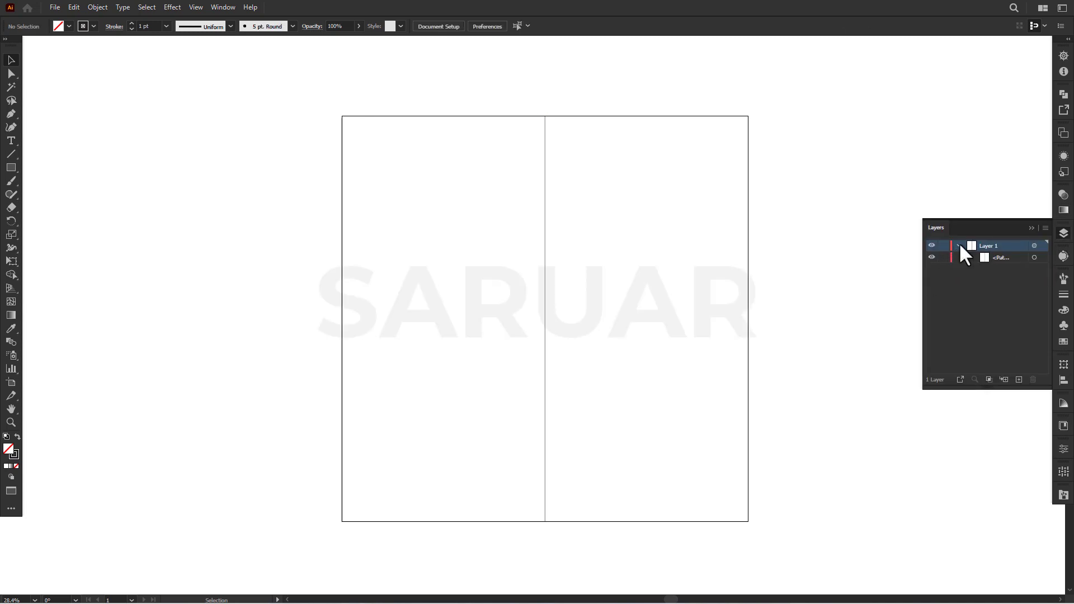
click(1019, 379)
drag(342, 318, 749, 318)
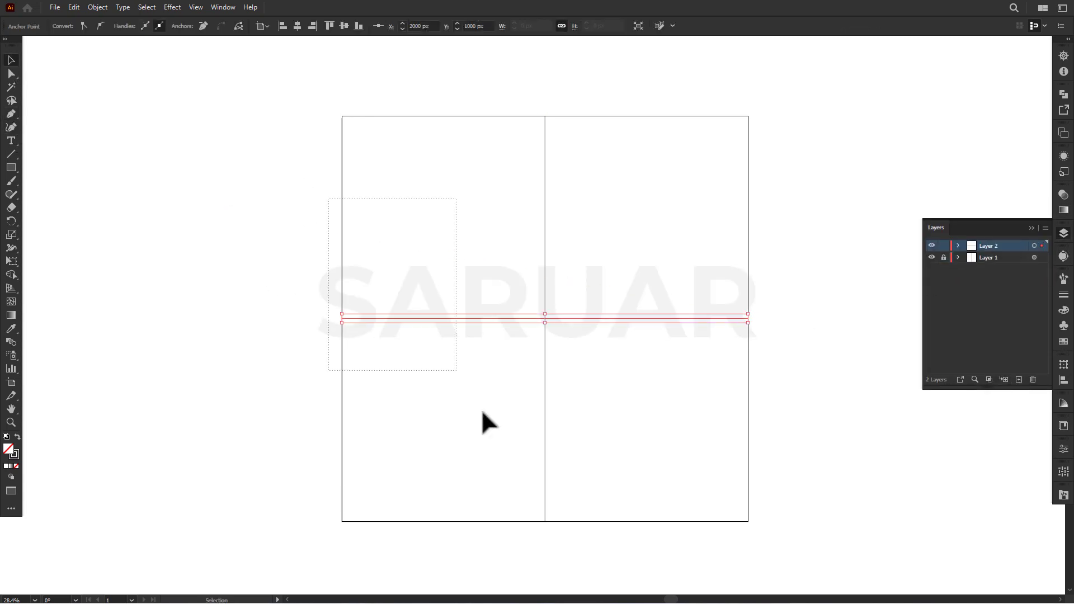
scroll(607, 307, up, 1)
Apply a Transform effect with Reflect X to Layer 2 so drawings mirror across the centre.
click(1035, 245)
click(172, 7)
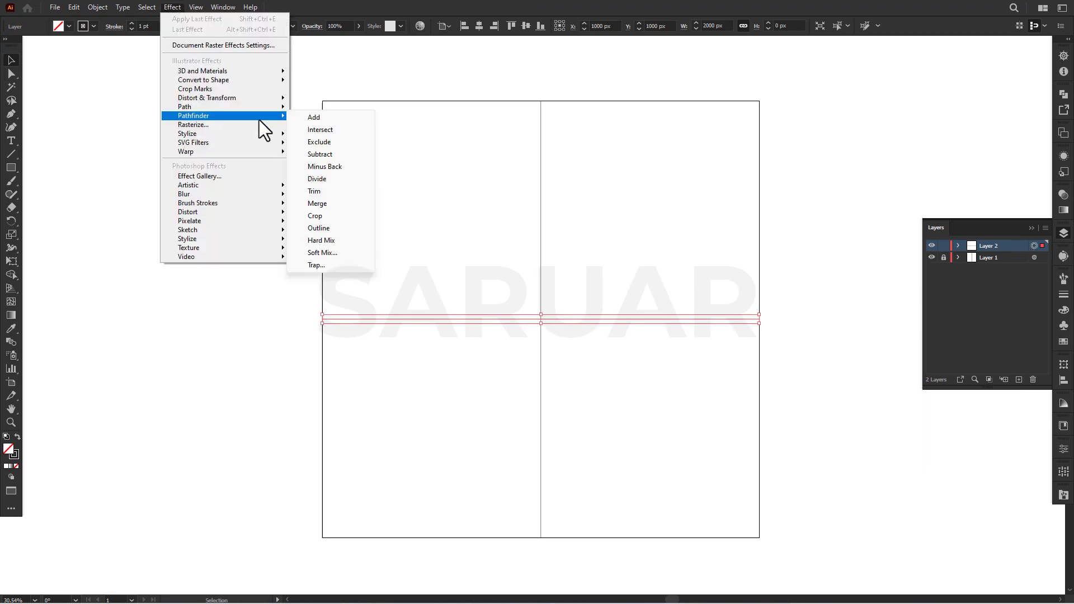
click(324, 146)
click(357, 346)
click(363, 381)
Dim the centre line to 50% opacity, then paint a trial Blob Brush curve.
key(ctrl+shift+a)
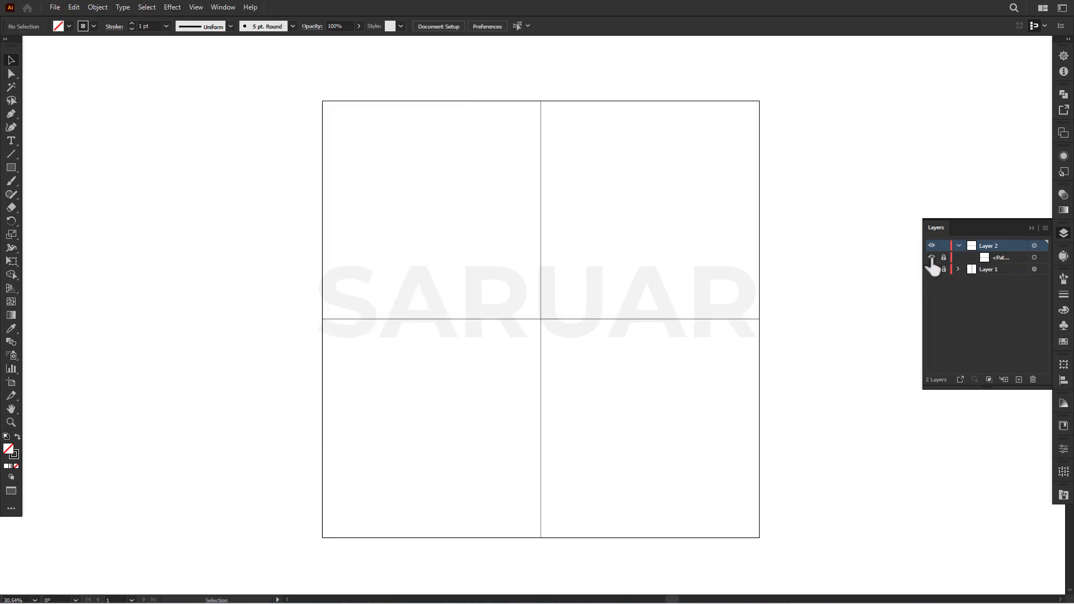
key(ctrl+a)
click(359, 26)
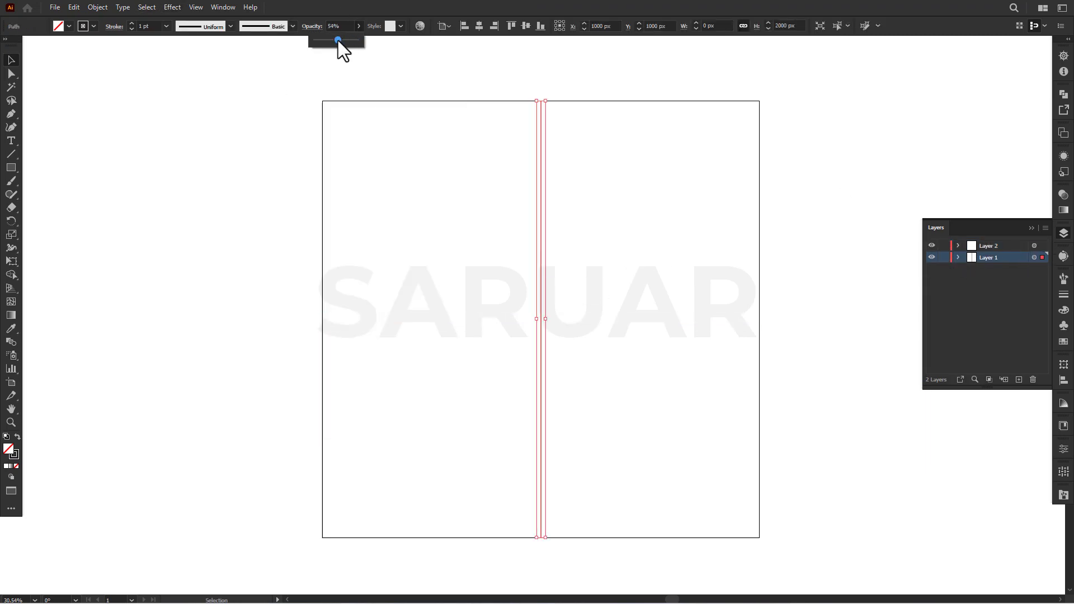
click(343, 48)
key(ctrl+shift+a)
key(shift+b)
drag(534, 219, 504, 241)
Replace the trial curve with a mirrored head-top arc, face sides and chin.
key(ctrl+z)
scroll(541, 302, up, 3)
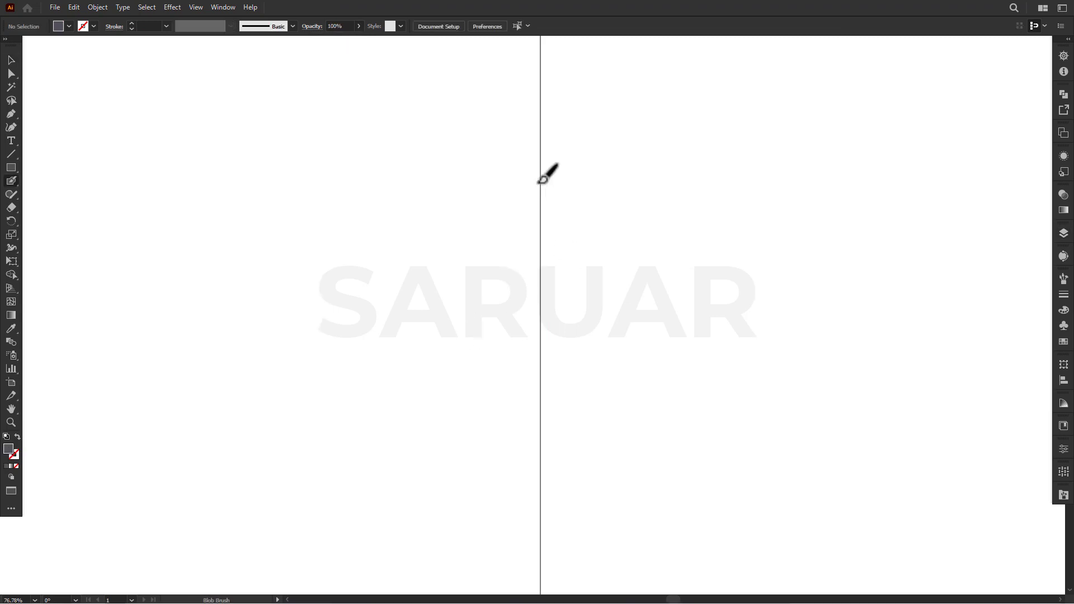
mouse_move(537, 183)
mouse_down()
mouse_move(496, 208)
mouse_move(462, 264)
mouse_move(447, 249)
mouse_move(475, 360)
mouse_up()
key(ctrl+z)
drag(456, 272, 540, 395)
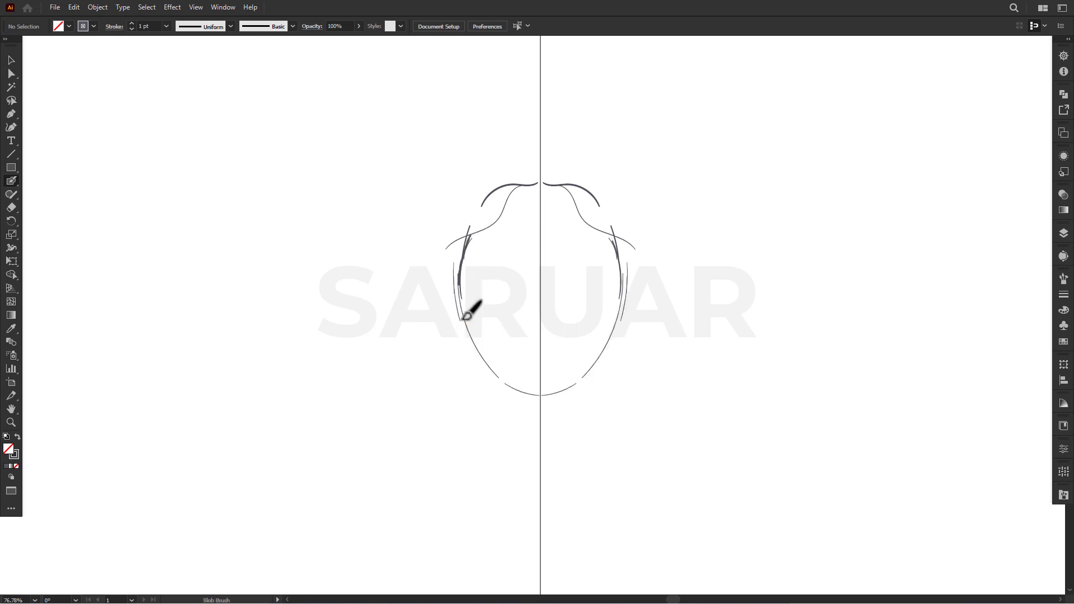
Paint flowing hair curves around the head, including a brow line across the forehead.
mouse_move(461, 267)
mouse_down()
mouse_move(475, 374)
mouse_move(531, 188)
mouse_up()
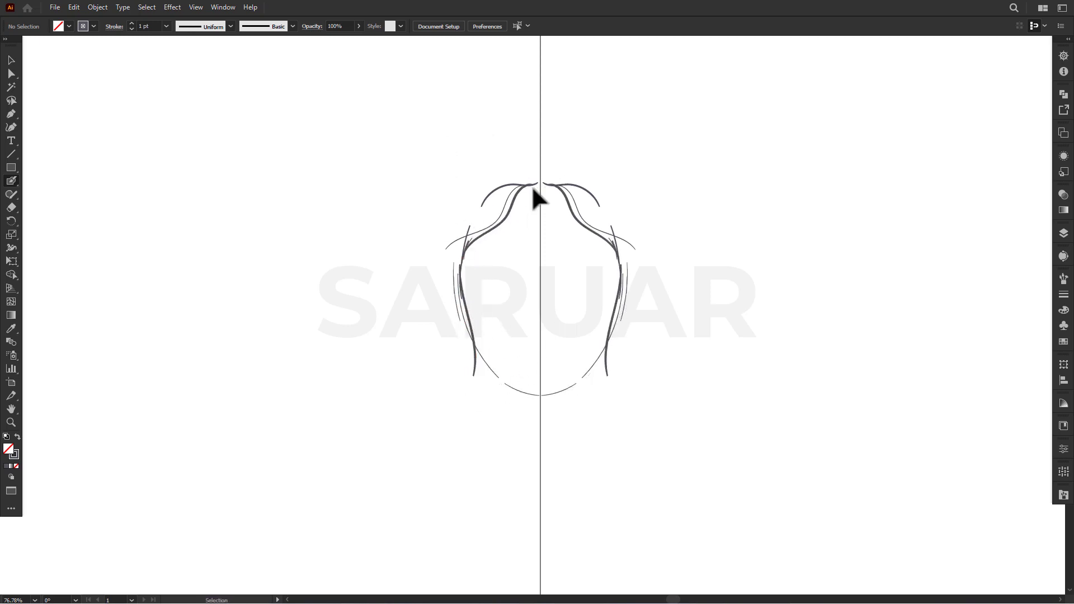
scroll(533, 188, up, 2)
mouse_move(442, 120)
mouse_down()
mouse_move(522, 115)
mouse_move(443, 182)
mouse_up()
drag(475, 118, 408, 224)
drag(448, 178, 534, 155)
drag(510, 97, 540, 108)
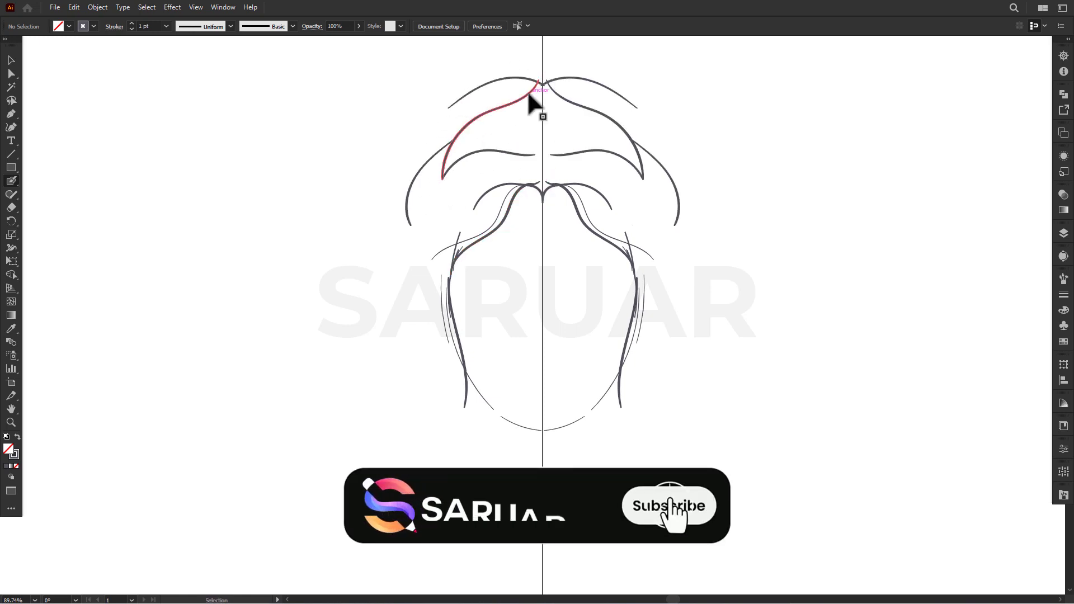
mouse_move(425, 162)
mouse_down()
mouse_move(543, 125)
mouse_move(444, 173)
mouse_move(439, 341)
mouse_up()
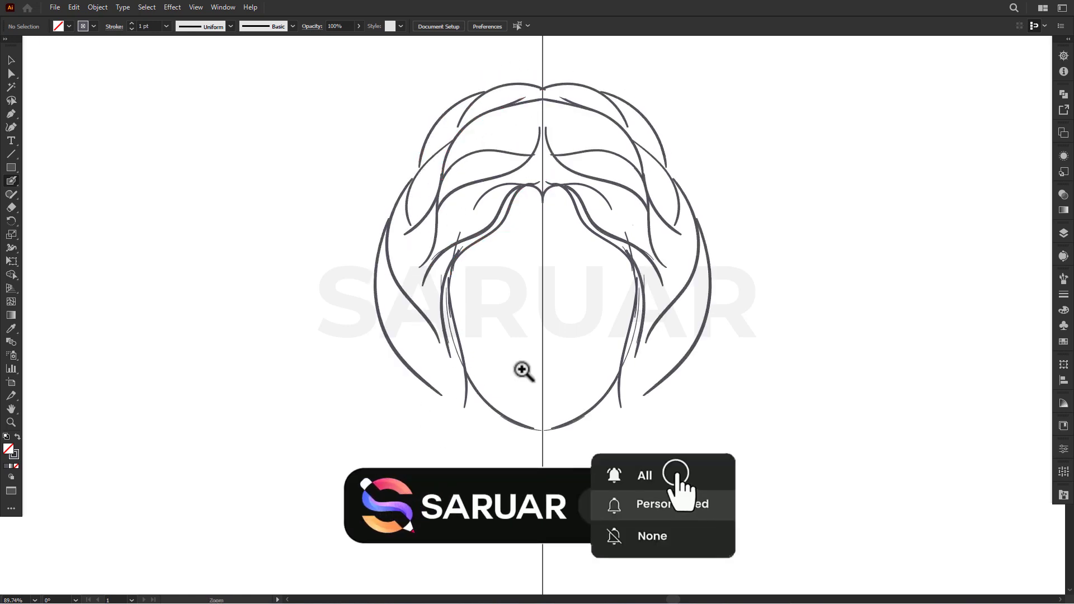
Draw the two neck lines below the chin and curves extending out to the shoulders.
scroll(523, 371, down, 1)
drag(492, 374, 496, 412)
drag(465, 364, 519, 466)
drag(436, 380, 404, 468)
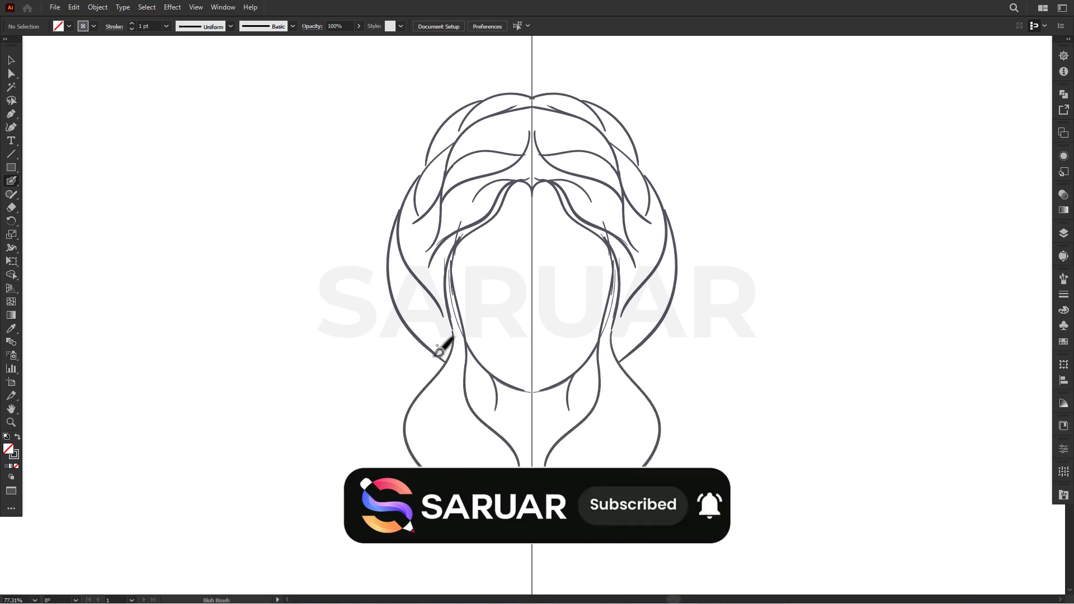
drag(420, 414, 367, 467)
Add the lower shoulder outline and outer and inner hair curves beside the head.
scroll(398, 422, down, 1)
drag(375, 407, 353, 470)
drag(391, 212, 417, 345)
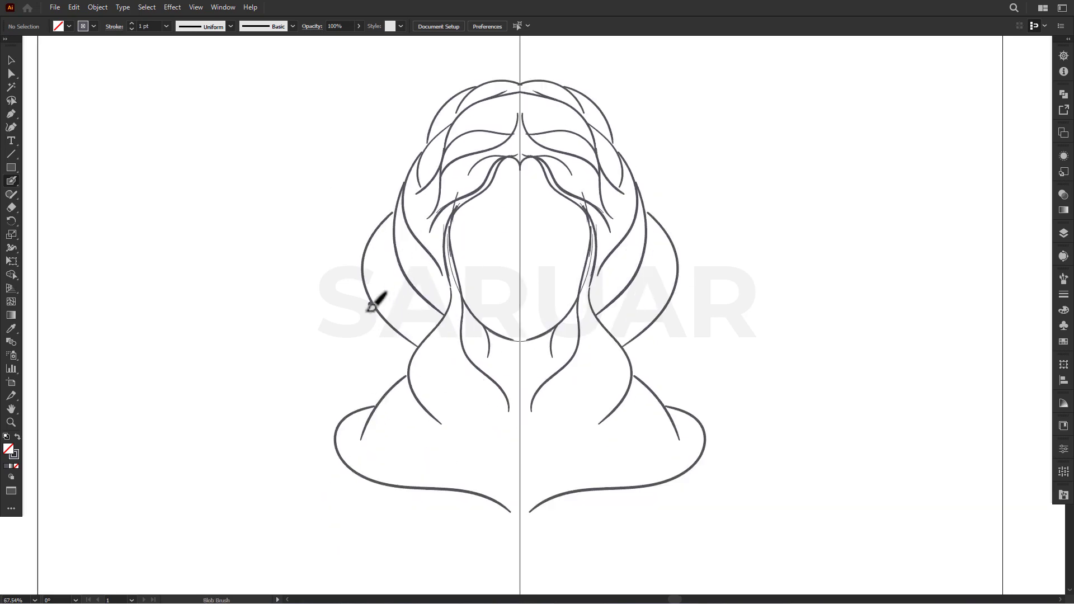
drag(391, 217, 428, 138)
mouse_move(404, 184)
mouse_down()
mouse_move(444, 315)
mouse_move(460, 426)
mouse_move(491, 342)
mouse_up()
drag(390, 444, 517, 467)
Erase overlapping segments, then paint neck strands and a shoulder bottom meeting at the centre.
key(shift+e)
mouse_move(395, 313)
mouse_down()
mouse_move(402, 380)
mouse_move(394, 317)
mouse_up()
key(shift+b)
drag(401, 381, 480, 442)
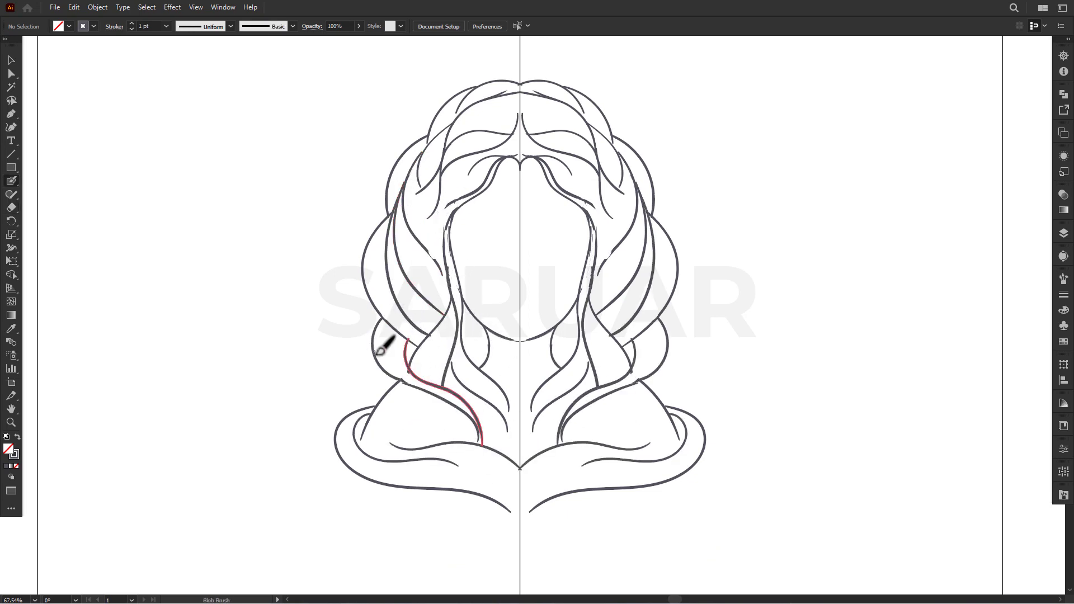
mouse_move(388, 427)
mouse_down()
mouse_move(417, 442)
mouse_move(391, 454)
mouse_up()
drag(411, 489, 519, 488)
mouse_move(352, 417)
mouse_down()
mouse_move(391, 480)
mouse_move(501, 479)
mouse_up()
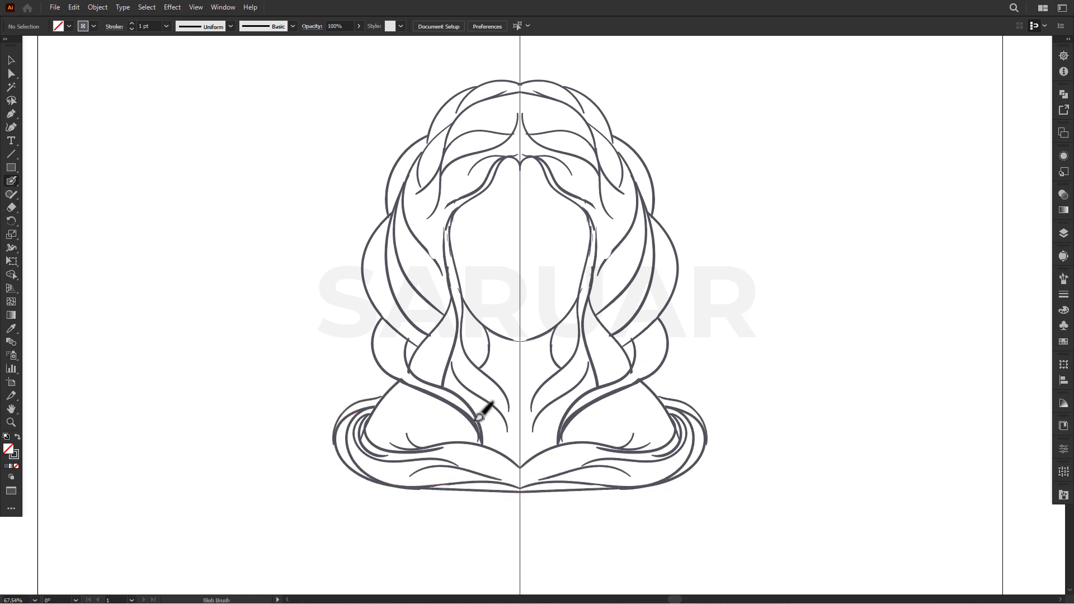
Add strands over the left shoulder and through the upper-left hair, and adjust brush options.
drag(401, 381, 454, 430)
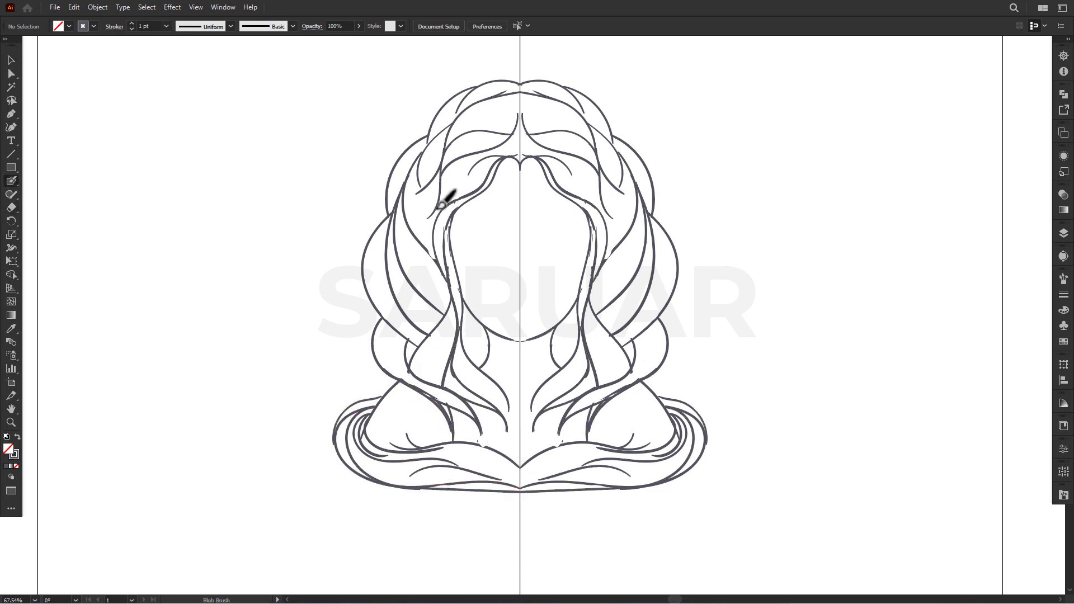
drag(405, 196, 477, 168)
scroll(472, 268, up, 1)
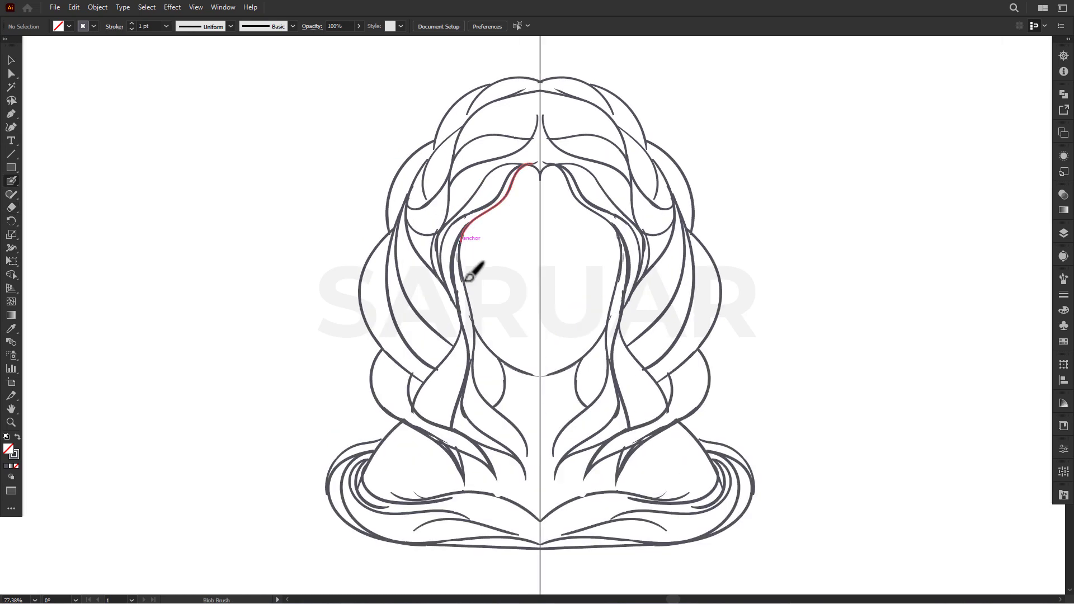
mouse_move(445, 228)
mouse_down()
mouse_move(421, 187)
mouse_move(464, 120)
mouse_up()
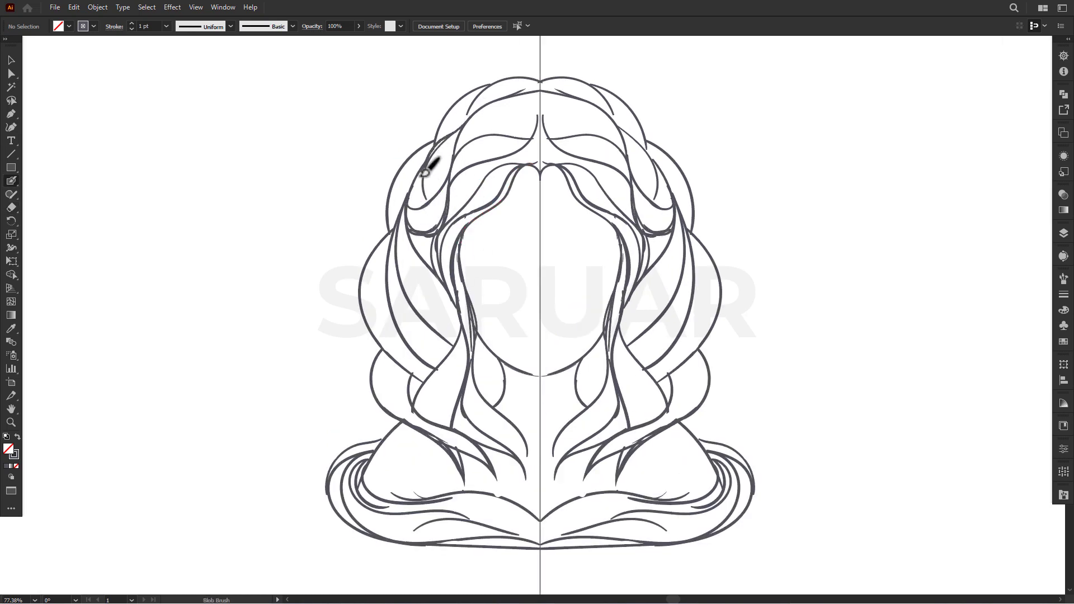
key(Return)
key(Return)
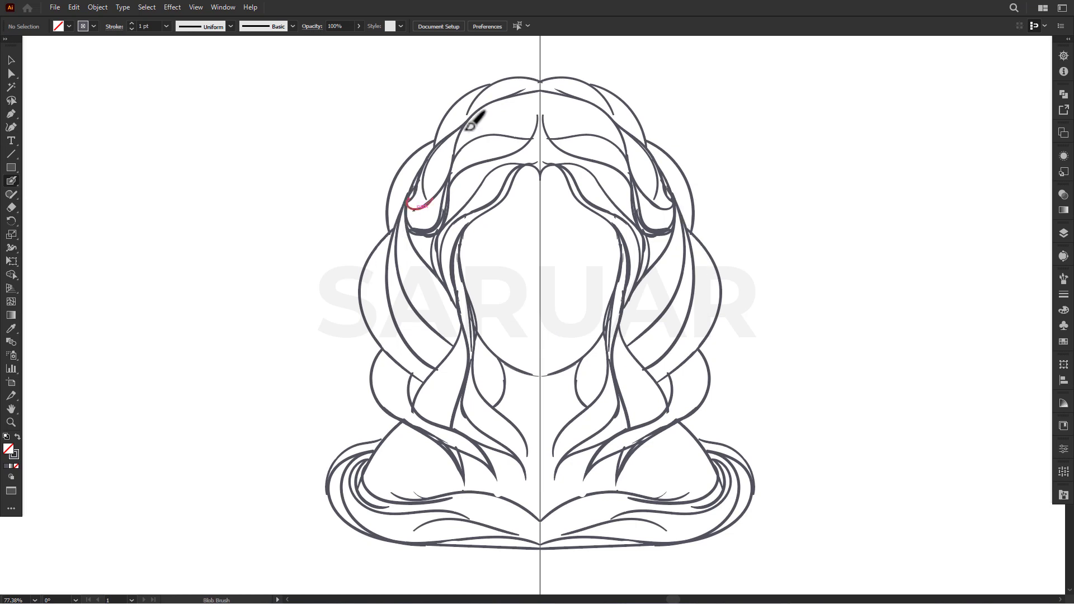
Paint fine strands fanning from the centre parting at the crown and trace the left face outline.
mouse_move(469, 119)
mouse_down()
mouse_move(504, 76)
mouse_move(559, 67)
mouse_move(542, 110)
mouse_move(480, 111)
mouse_move(546, 89)
mouse_move(491, 108)
mouse_up()
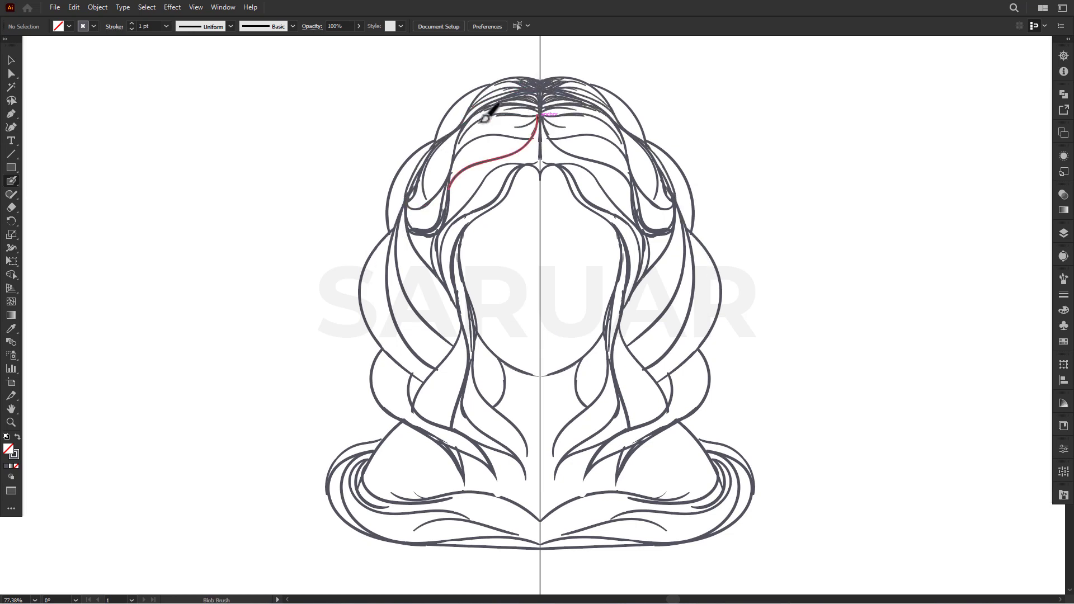
drag(532, 137, 453, 180)
scroll(535, 118, down, 1)
mouse_move(516, 151)
mouse_down()
mouse_move(467, 174)
mouse_move(543, 160)
mouse_move(518, 110)
mouse_move(467, 151)
mouse_up()
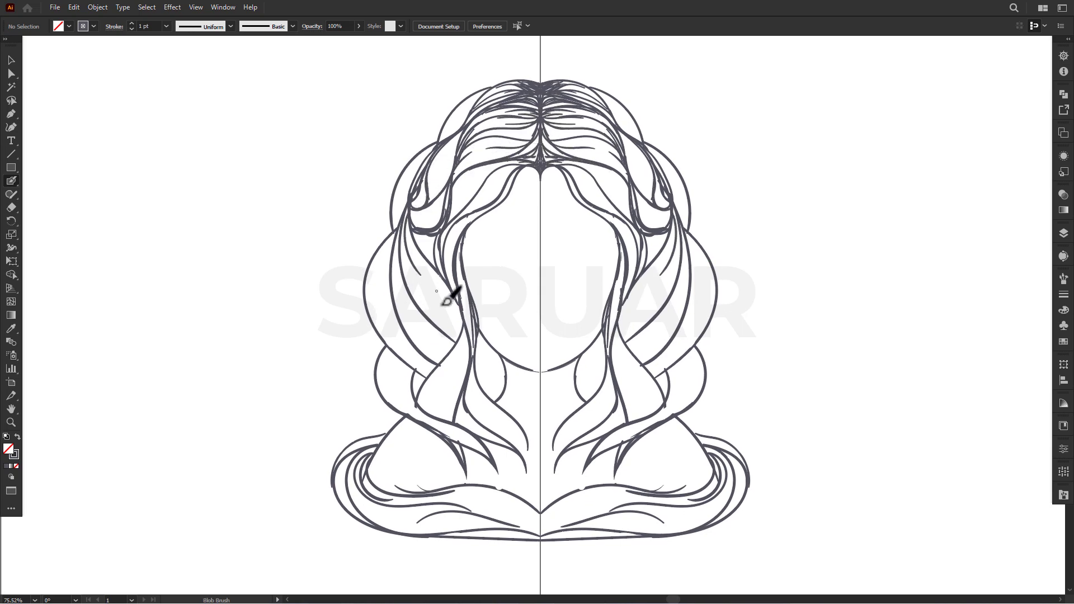
drag(459, 218, 464, 282)
Erase stray strand ends near the shoulder.
scroll(537, 331, down, 1)
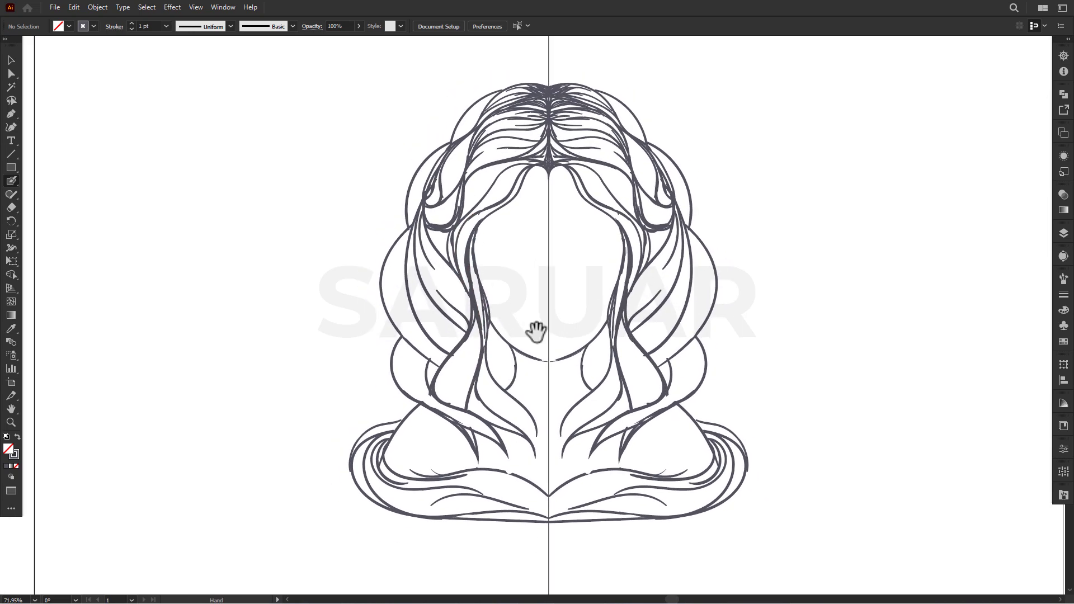
key(shift+e)
drag(421, 384, 480, 435)
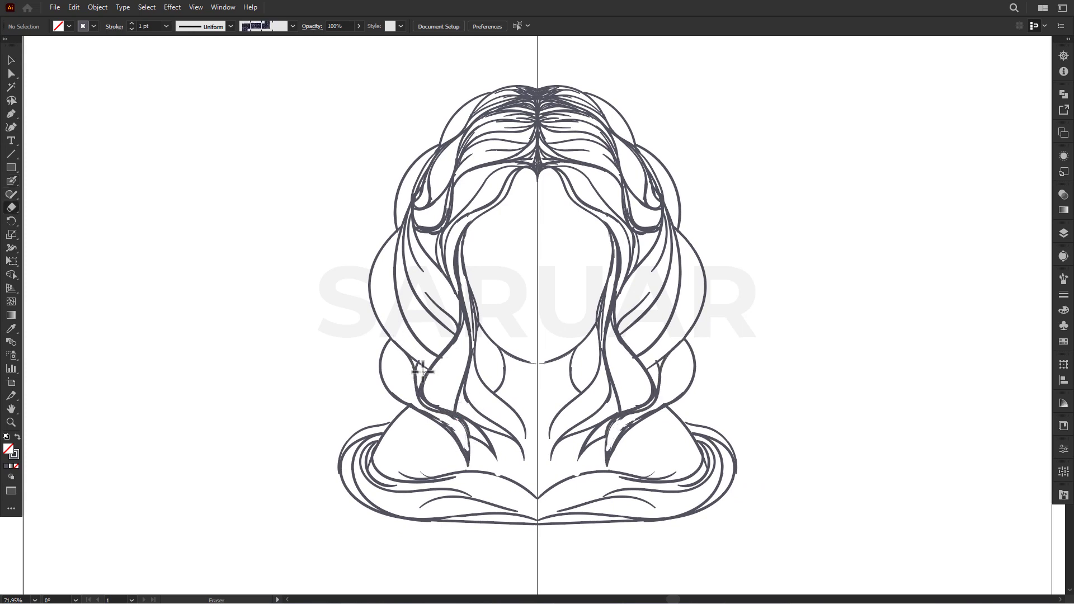
key(shift+b)
Add strands along the left outer hair curve, left edge and upper-left hair.
drag(417, 190, 442, 358)
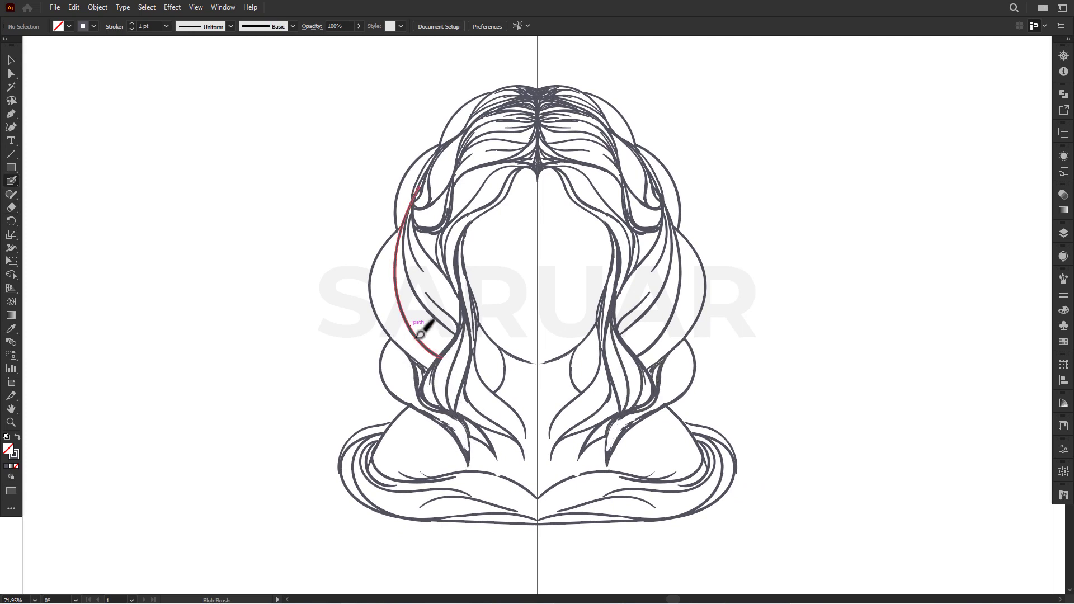
mouse_move(483, 328)
mouse_down()
mouse_move(499, 380)
mouse_move(493, 361)
mouse_up()
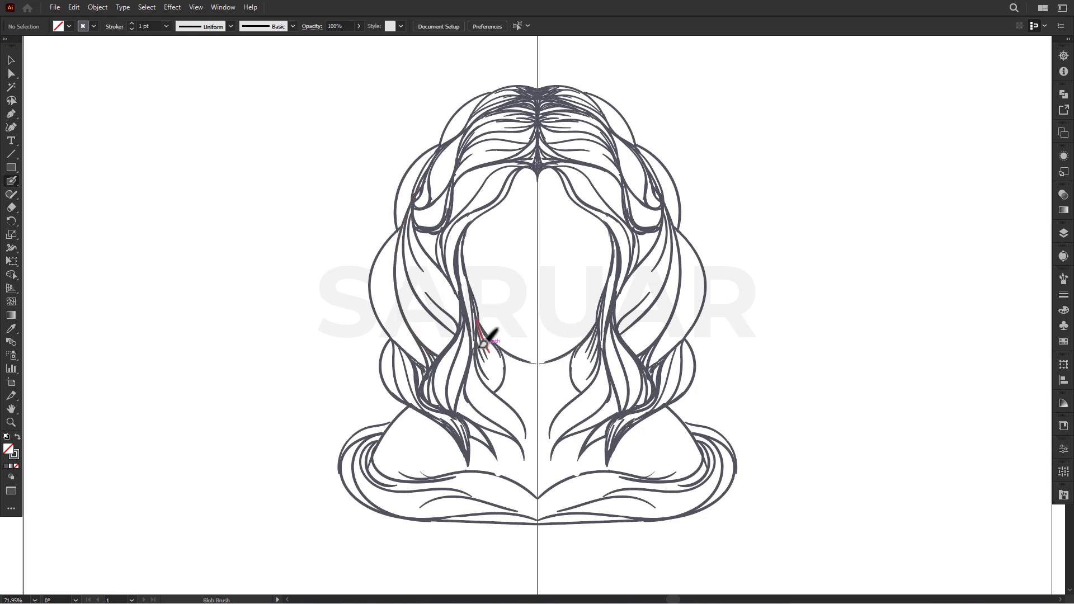
drag(411, 210, 385, 256)
drag(442, 186, 417, 206)
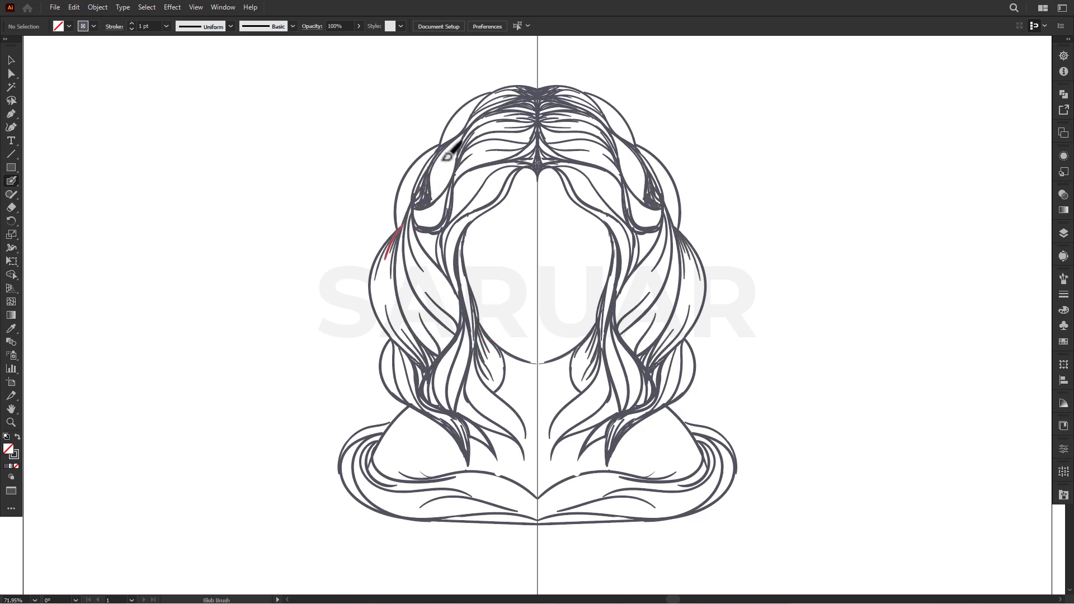
drag(485, 177, 450, 222)
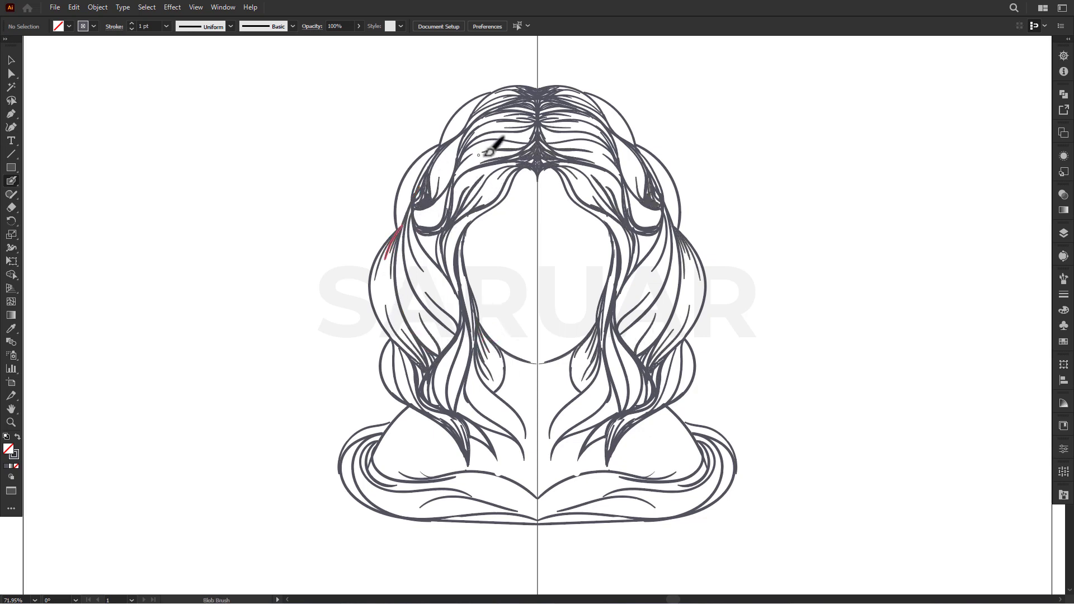
Erase strokes crossing the centre parting and tidy the strokes around the chin.
key(shift+e)
drag(535, 160, 536, 160)
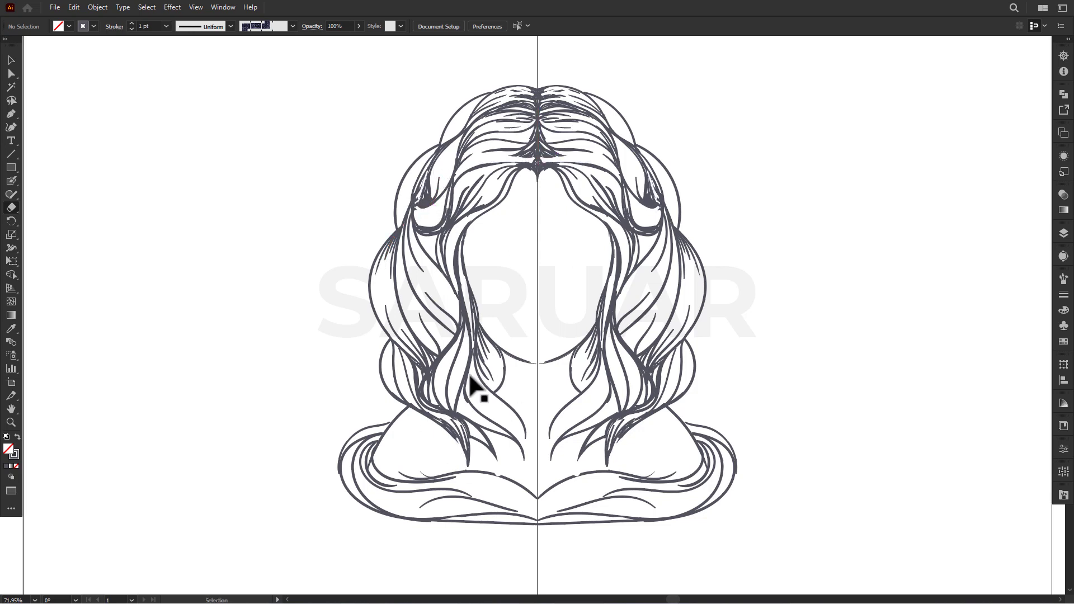
mouse_move(470, 384)
mouse_down()
mouse_move(455, 347)
mouse_move(536, 353)
mouse_up()
key(shift+b)
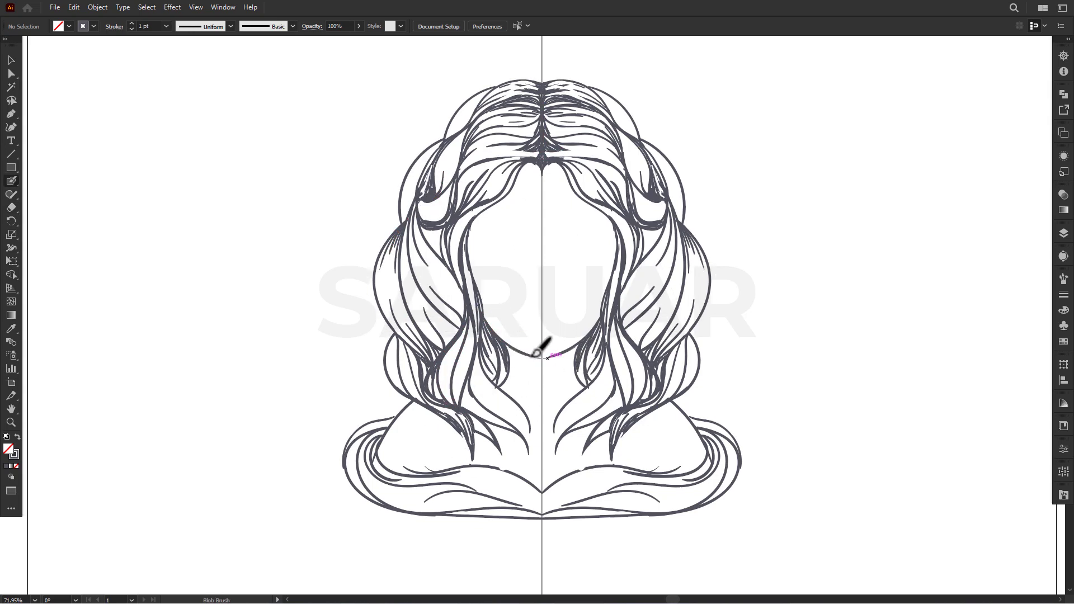
Thicken the left face, hairline and hair outline and the lower hair strands with heavier ink.
drag(480, 203, 523, 188)
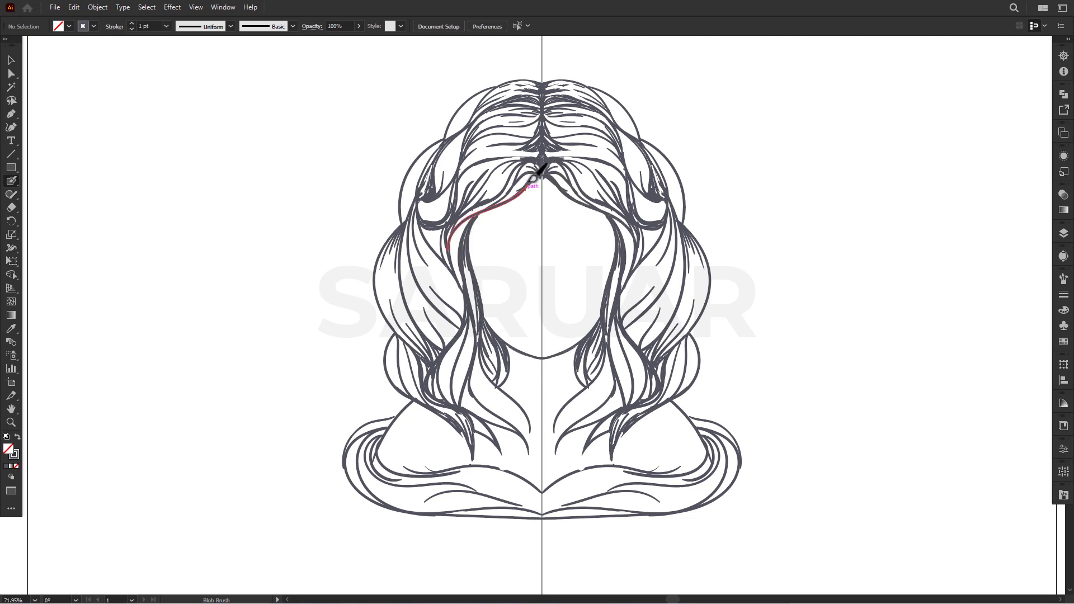
mouse_move(426, 213)
mouse_down()
mouse_move(456, 117)
mouse_move(427, 175)
mouse_up()
mouse_move(406, 375)
mouse_down()
mouse_move(394, 310)
mouse_move(427, 176)
mouse_up()
drag(420, 223, 492, 335)
mouse_move(506, 495)
mouse_down()
mouse_move(472, 391)
mouse_move(492, 353)
mouse_move(518, 379)
mouse_up()
Trim and then thicken the lower hair strands with mirrored ink strokes.
key(shift+e)
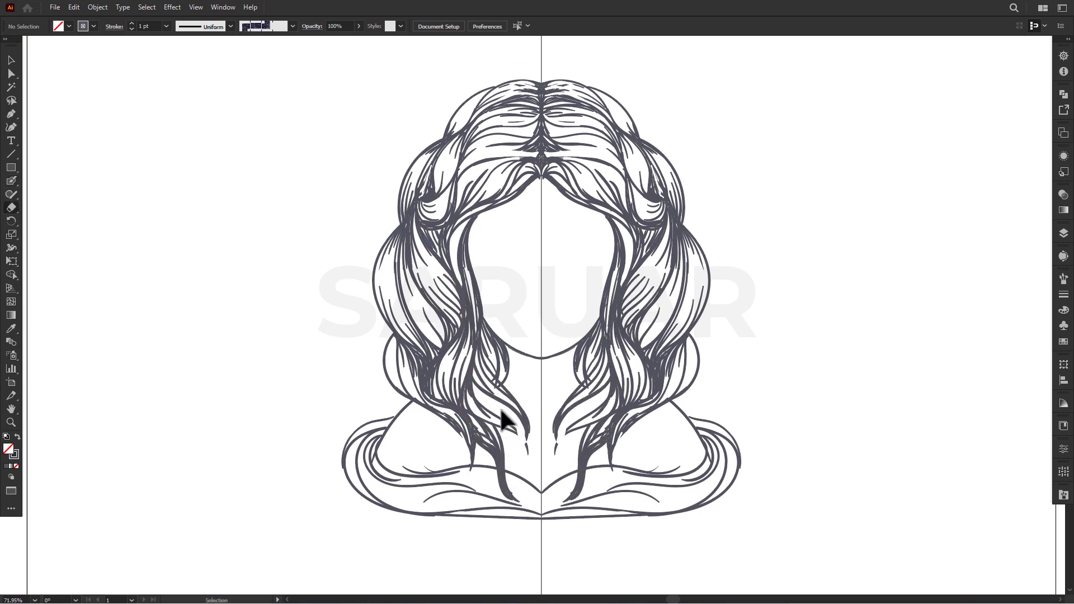
drag(504, 421, 506, 492)
key(shift+b)
drag(525, 425, 486, 330)
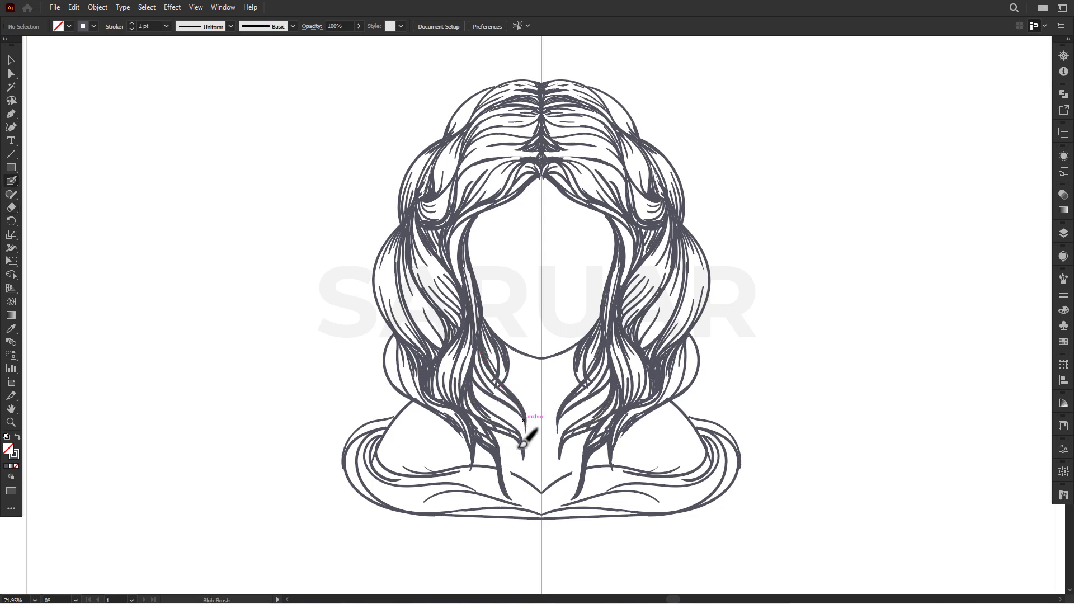
drag(524, 421, 507, 492)
drag(507, 436, 490, 341)
key(shift+e)
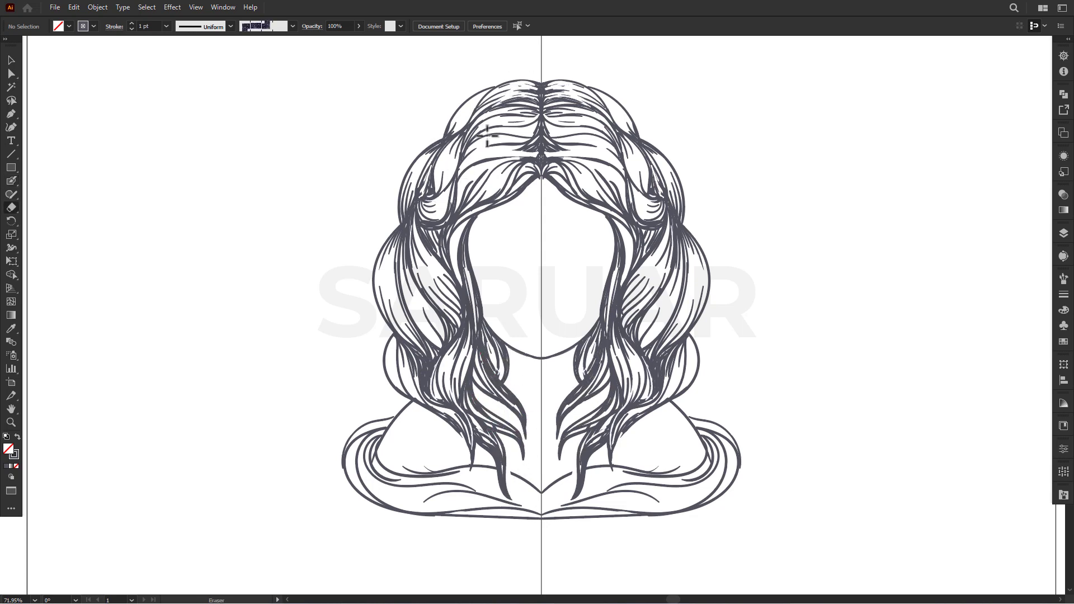
key(shift+b)
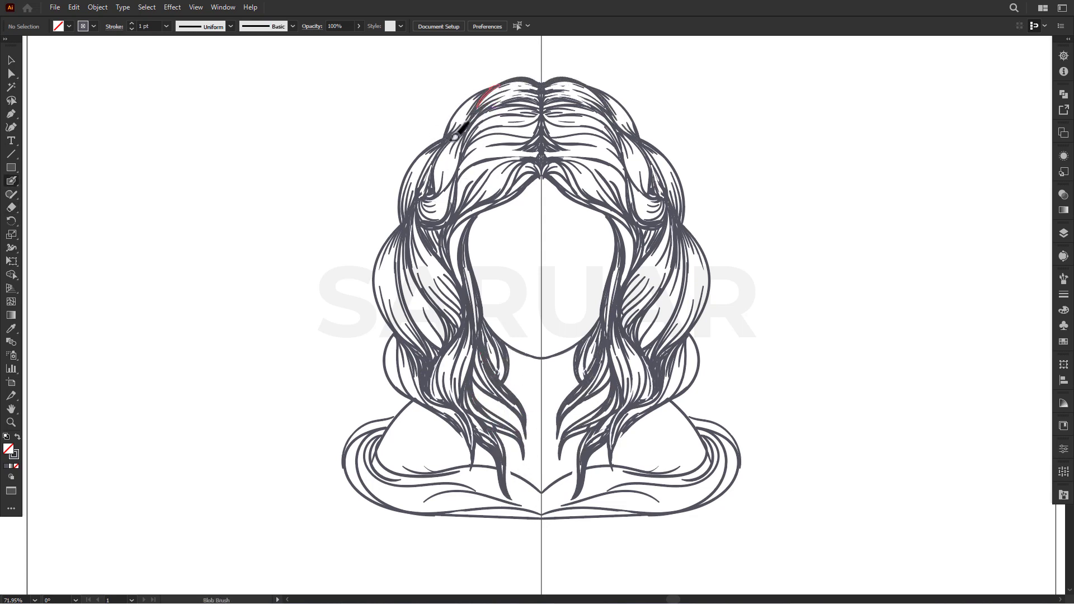
Paint ink strands at the top hair parting and carve thin white strands through them.
mouse_move(503, 135)
mouse_down()
mouse_move(539, 144)
mouse_move(539, 112)
mouse_up()
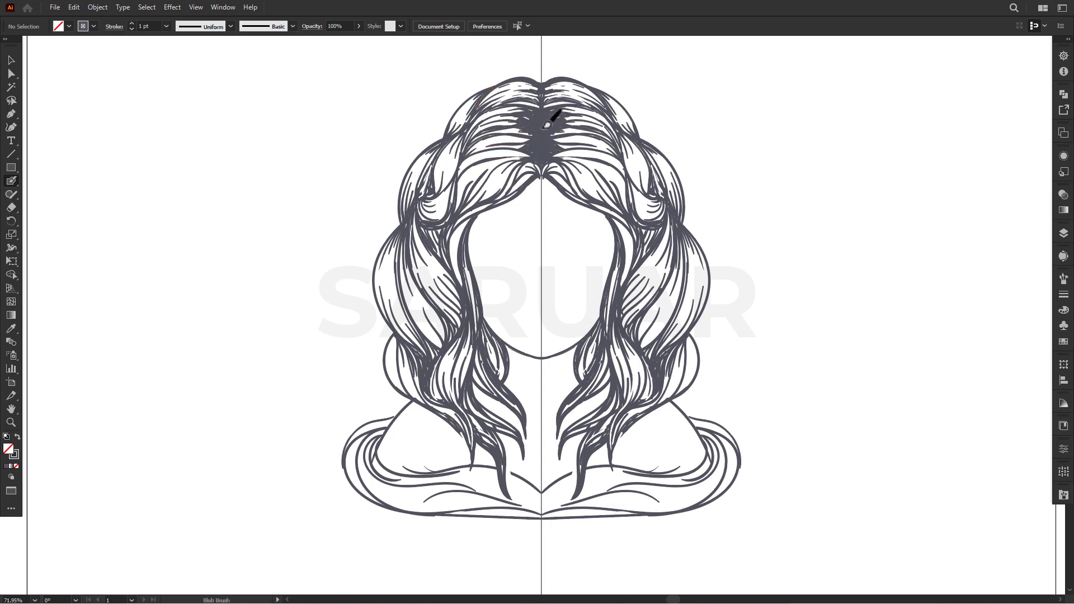
key(shift+e)
drag(544, 114, 544, 157)
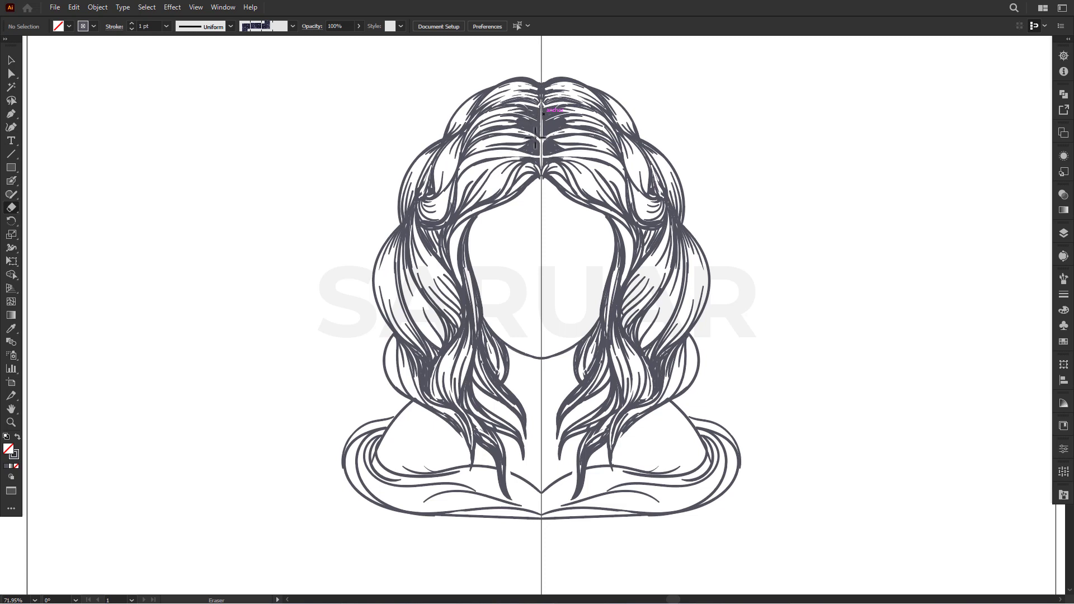
mouse_move(479, 137)
mouse_down()
mouse_move(532, 109)
mouse_move(463, 155)
mouse_move(519, 142)
mouse_move(542, 158)
mouse_up()
key(shift+b)
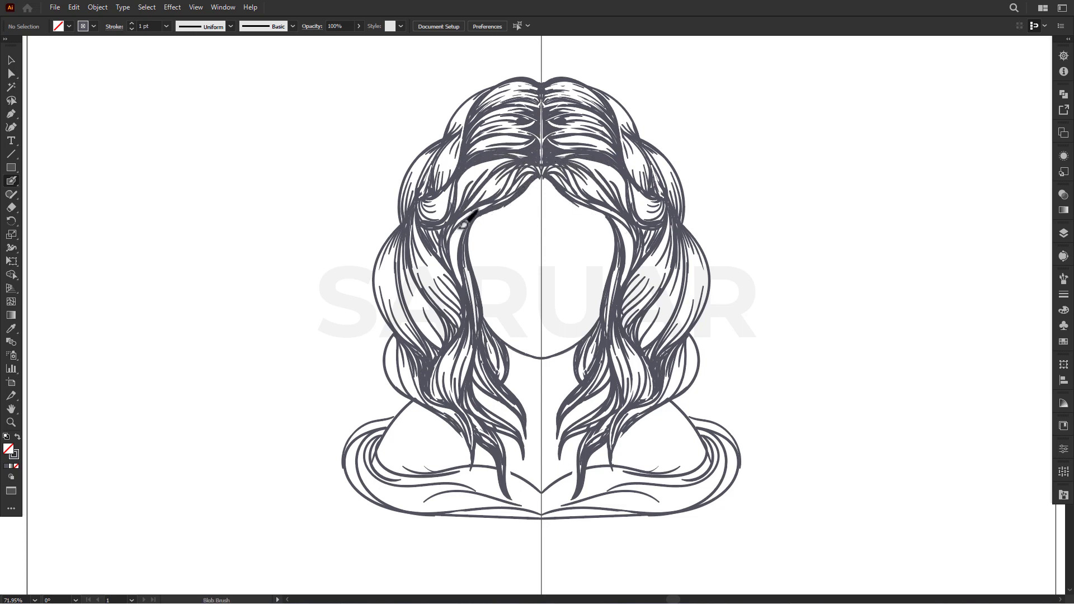
Add and thicken ink strokes along the left shoulder, bottom edge and left hair edge.
drag(380, 417, 421, 398)
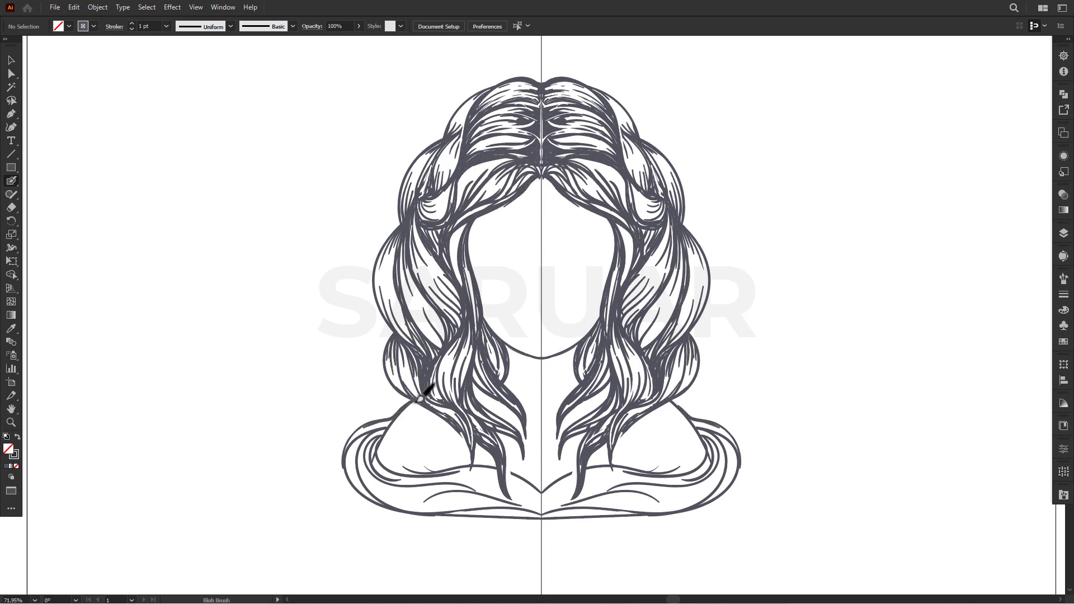
drag(387, 434, 377, 499)
mouse_move(354, 446)
mouse_down()
mouse_move(372, 479)
mouse_move(450, 510)
mouse_up()
drag(379, 468, 439, 479)
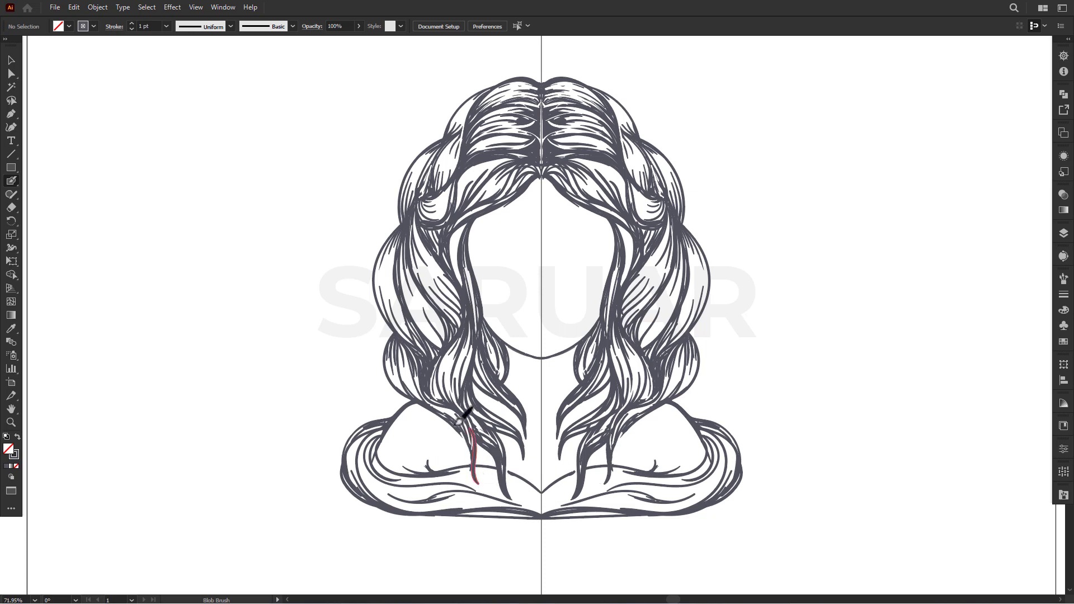
mouse_move(386, 368)
mouse_down()
mouse_move(395, 379)
mouse_move(406, 352)
mouse_up()
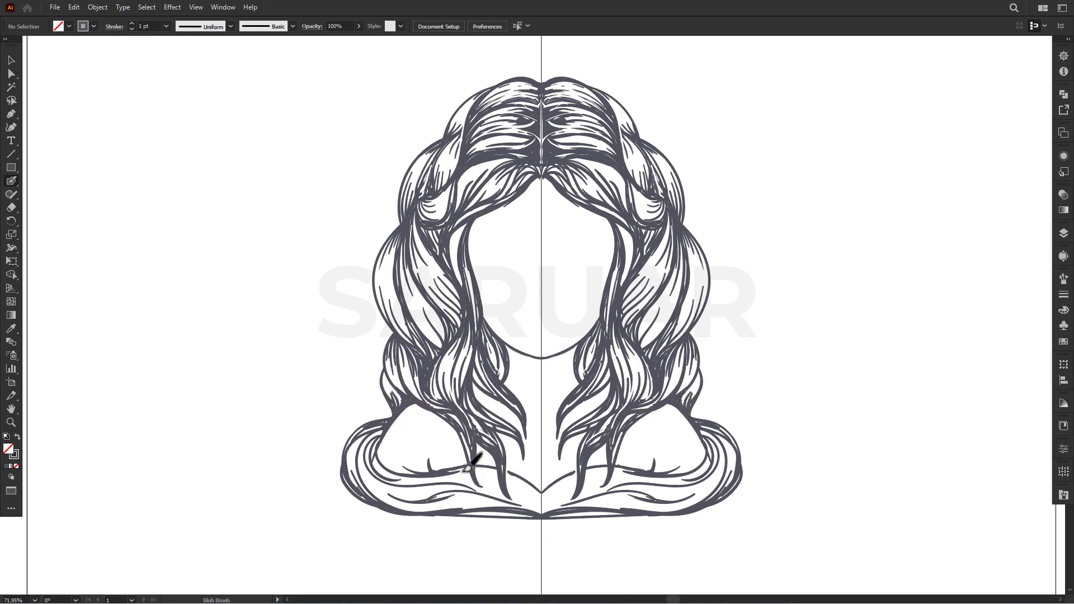
mouse_move(469, 489)
mouse_down()
mouse_move(543, 506)
mouse_move(472, 515)
mouse_up()
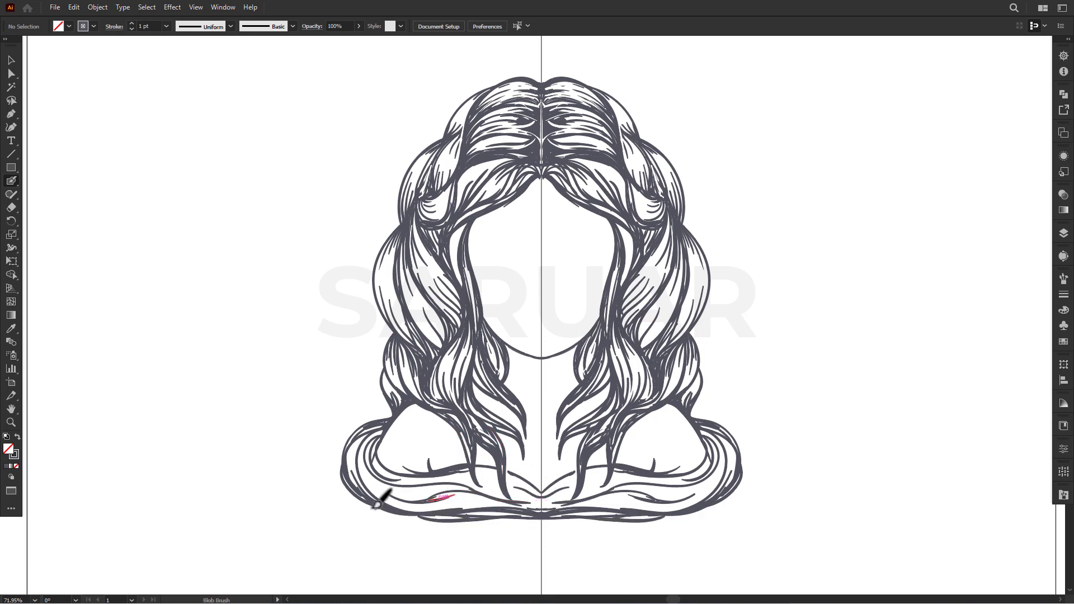
Erase highlight lines through the lower and left hair strands.
key(shift+e)
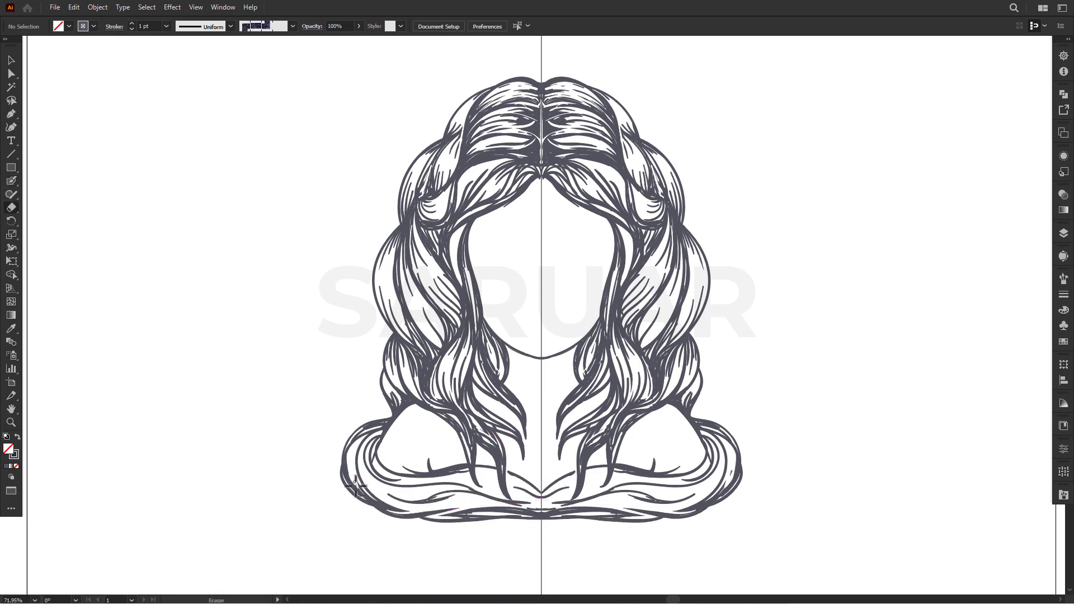
drag(482, 485, 521, 430)
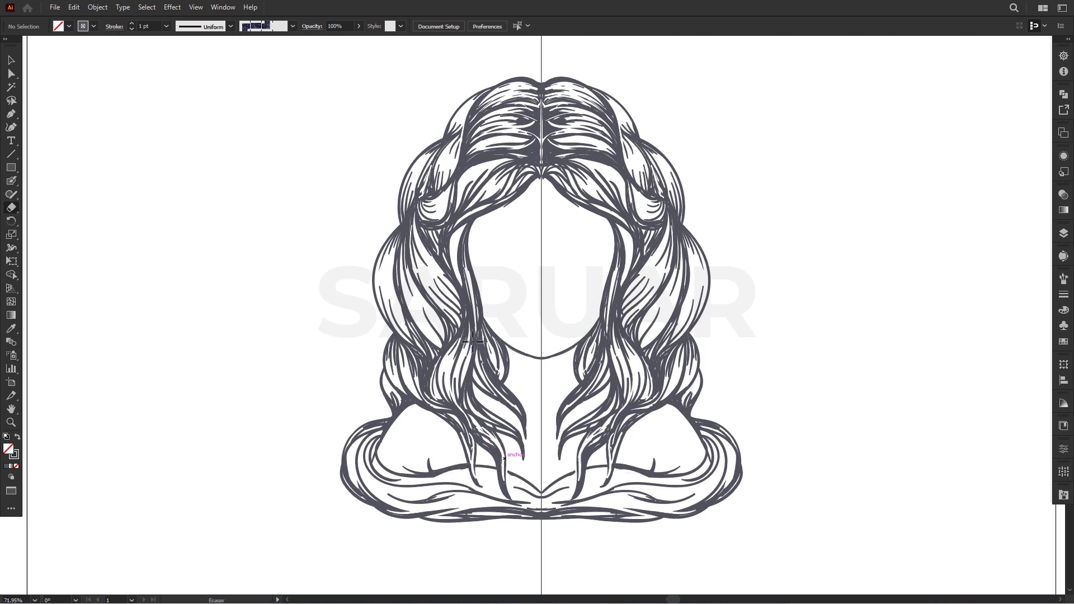
drag(472, 341, 481, 352)
drag(460, 285, 438, 402)
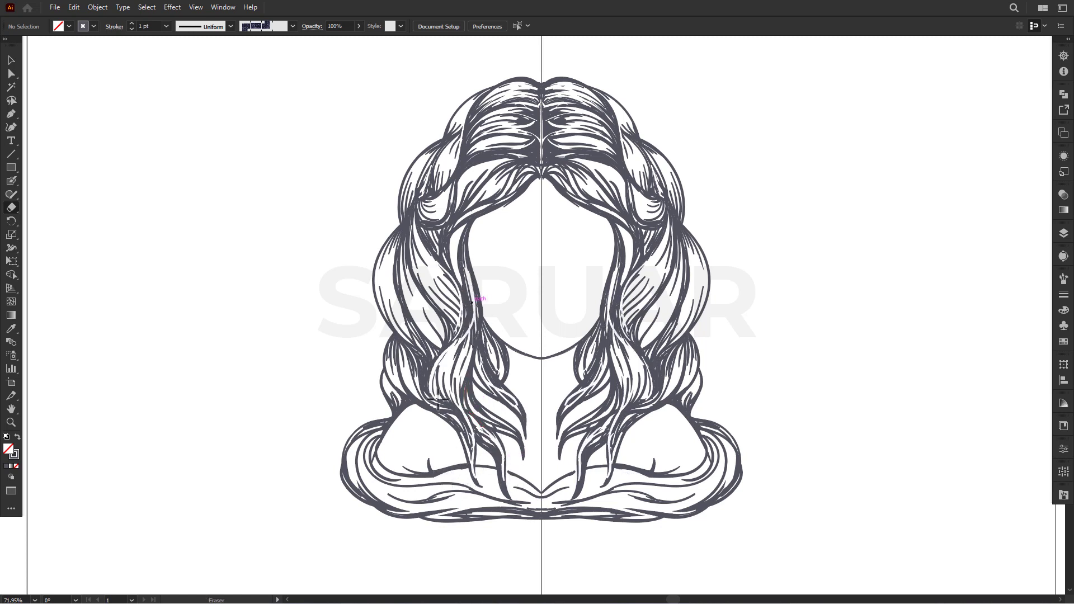
key(shift+b)
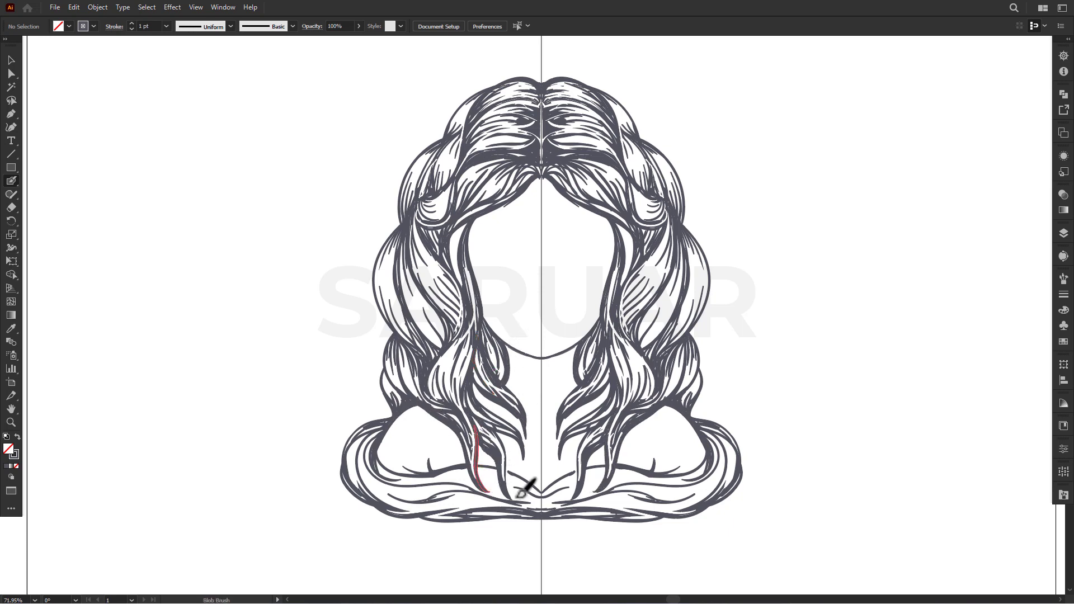
Erase fine strand lines along the forehead hairline.
key(shift+e)
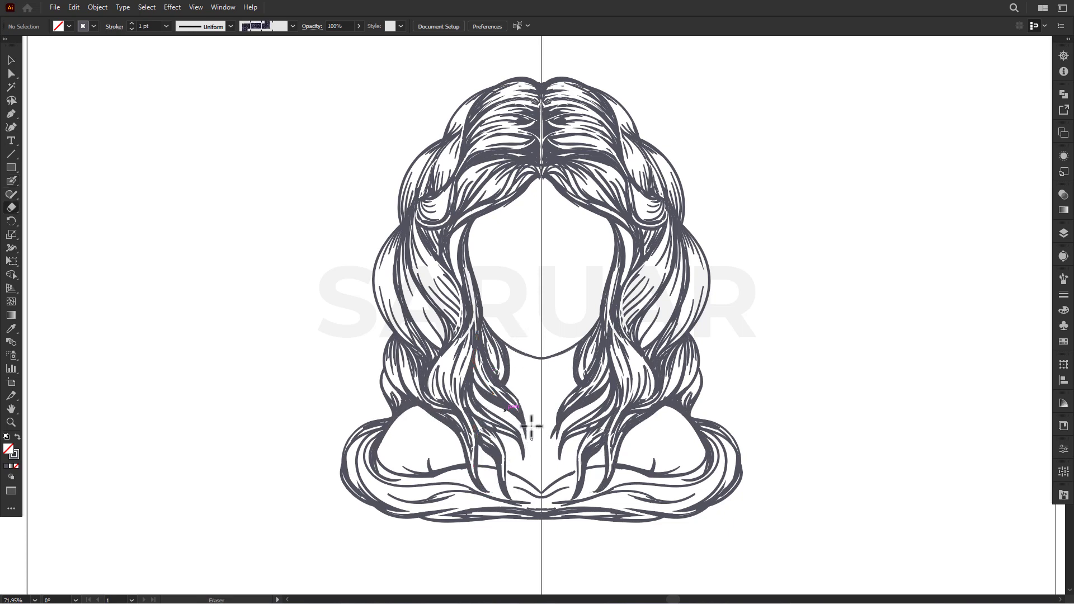
key(shift+b)
key(shift+e)
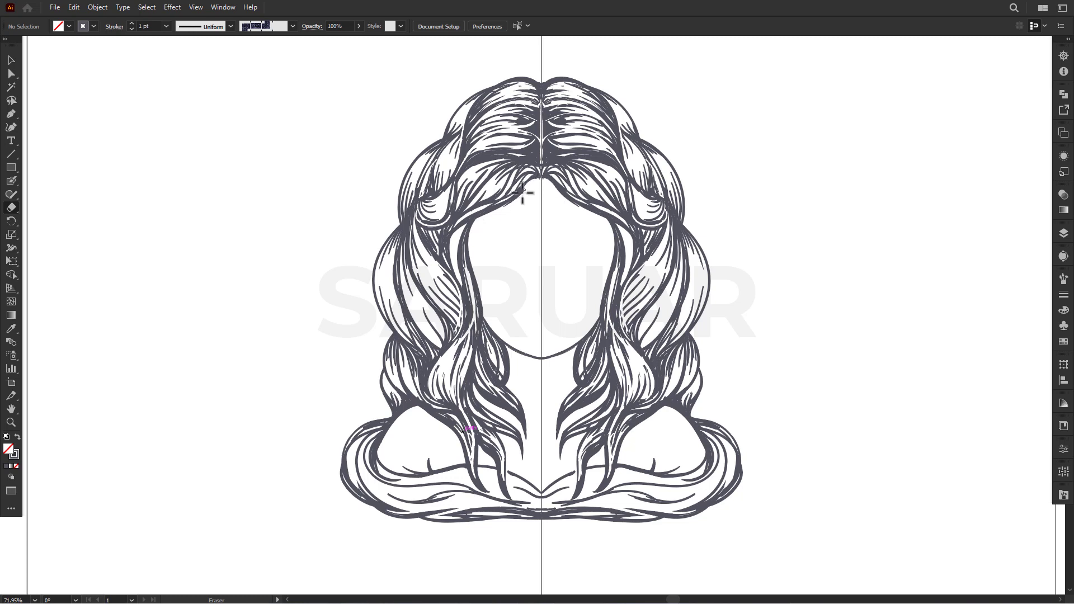
drag(523, 193, 446, 245)
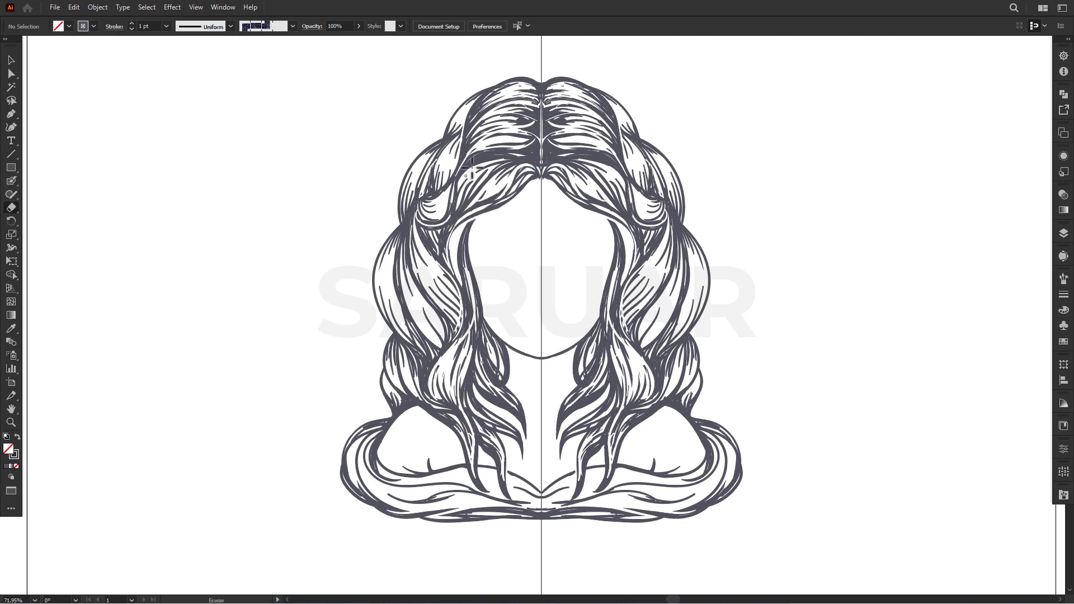
key(shift+b)
Thicken the strands at the top of the head and the upper-left hairline.
drag(494, 128, 495, 112)
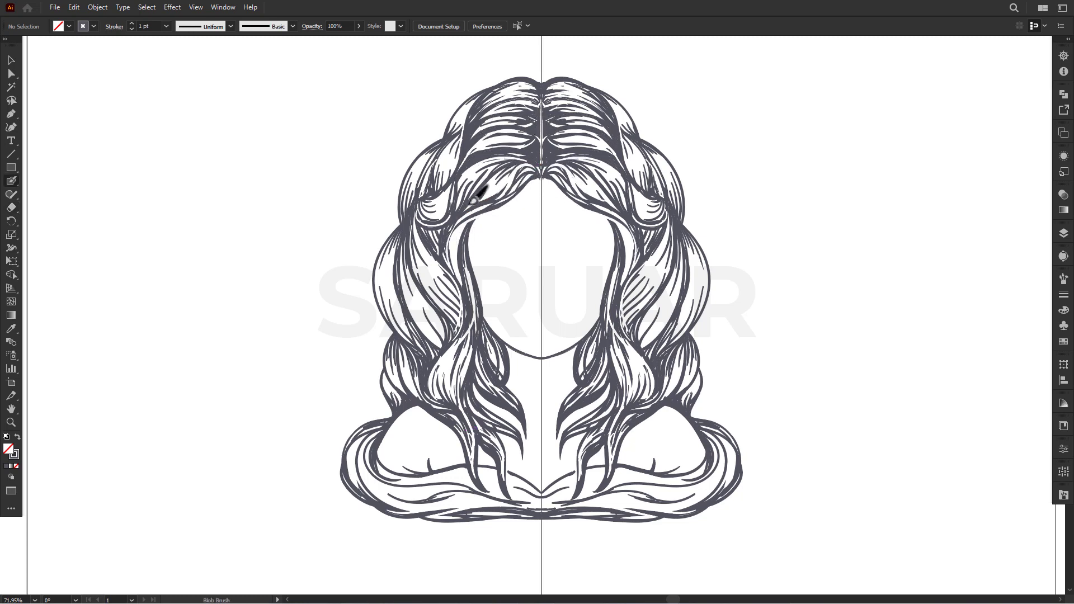
mouse_move(518, 193)
mouse_down()
mouse_move(460, 234)
mouse_move(488, 212)
mouse_up()
alt+scroll(543, 343, down, 1)
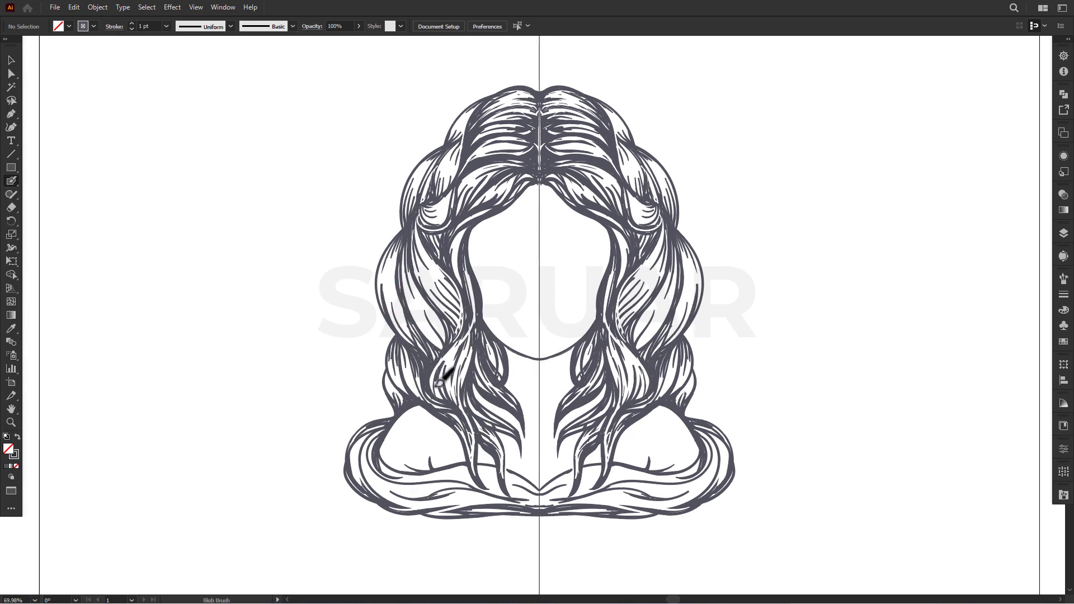
key(shift+e)
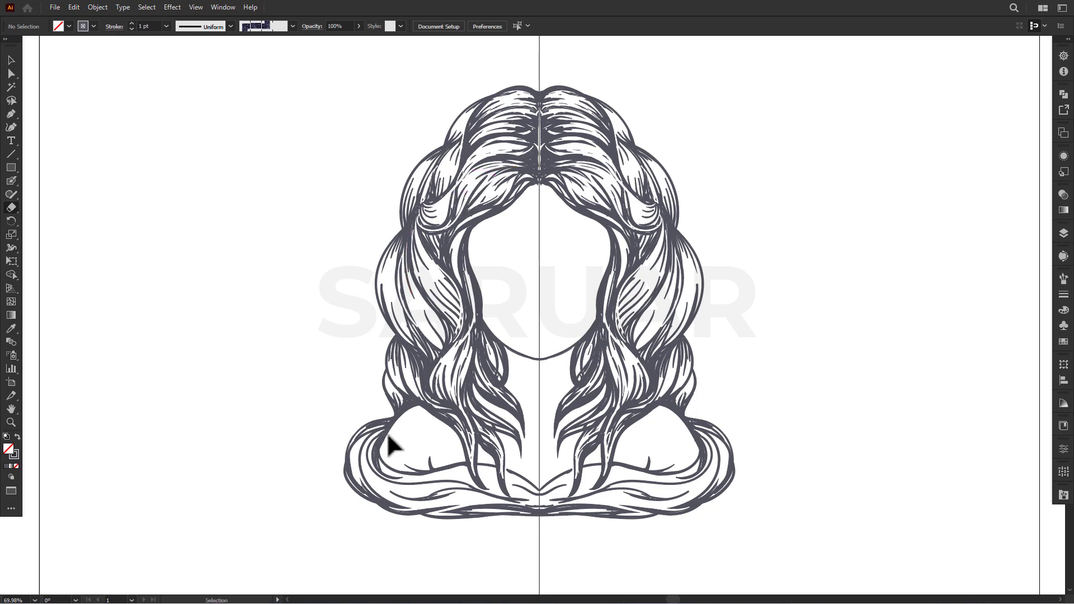
scroll(394, 430, up, 1)
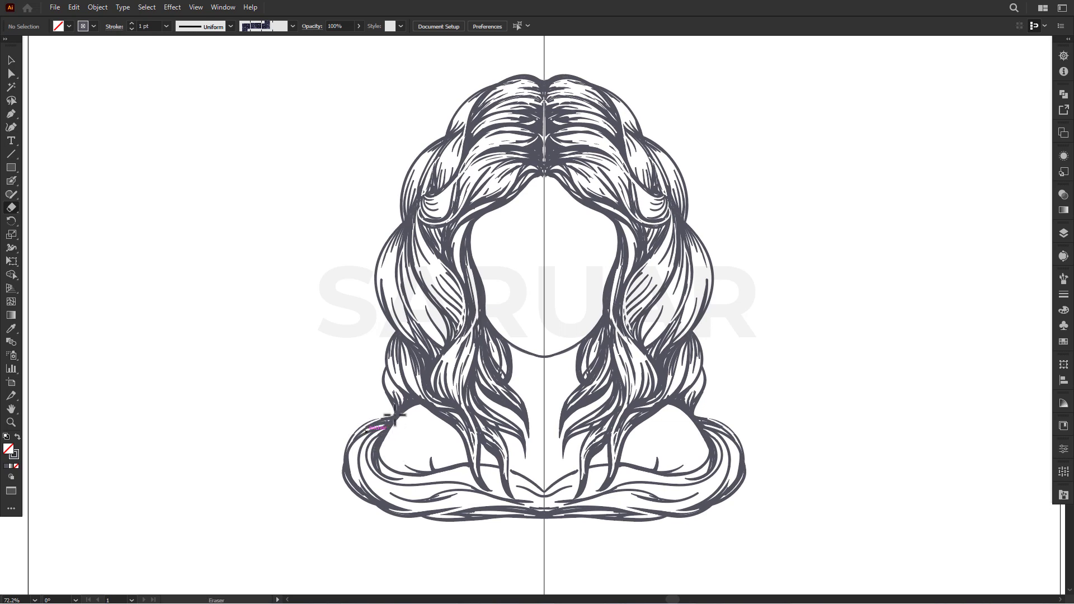
Alternate Blob Brush and Eraser to edge the hair locks and trim stray strokes.
key(shift+b)
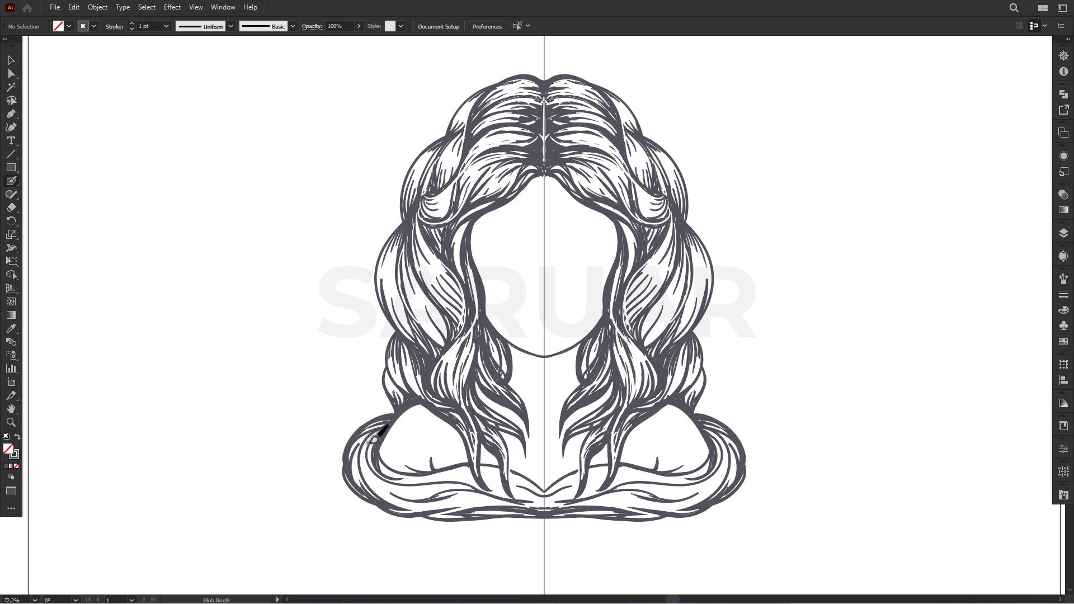
key(shift+e)
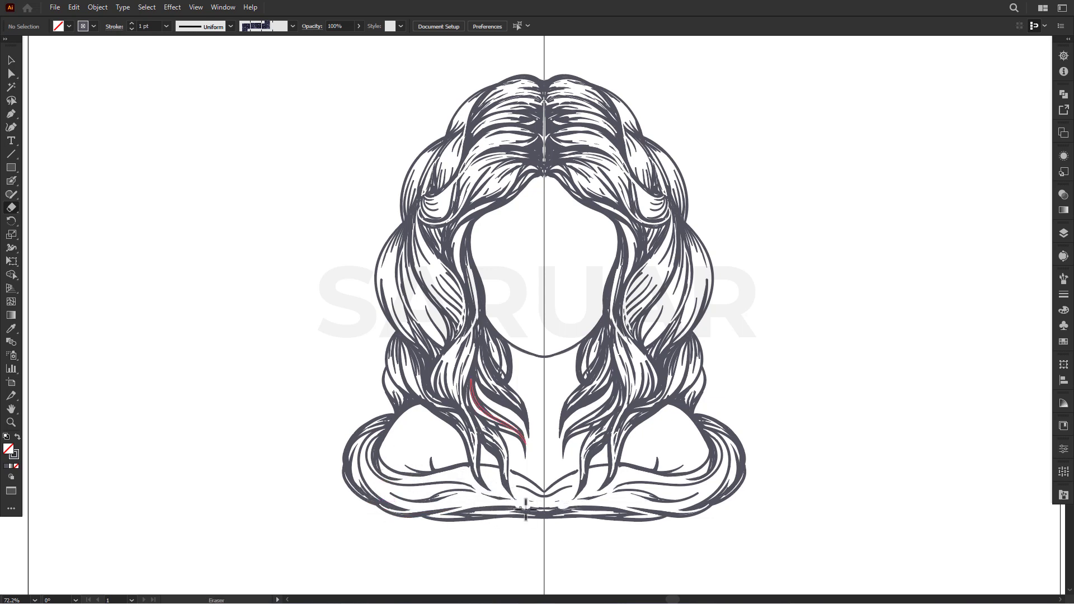
key(shift+b)
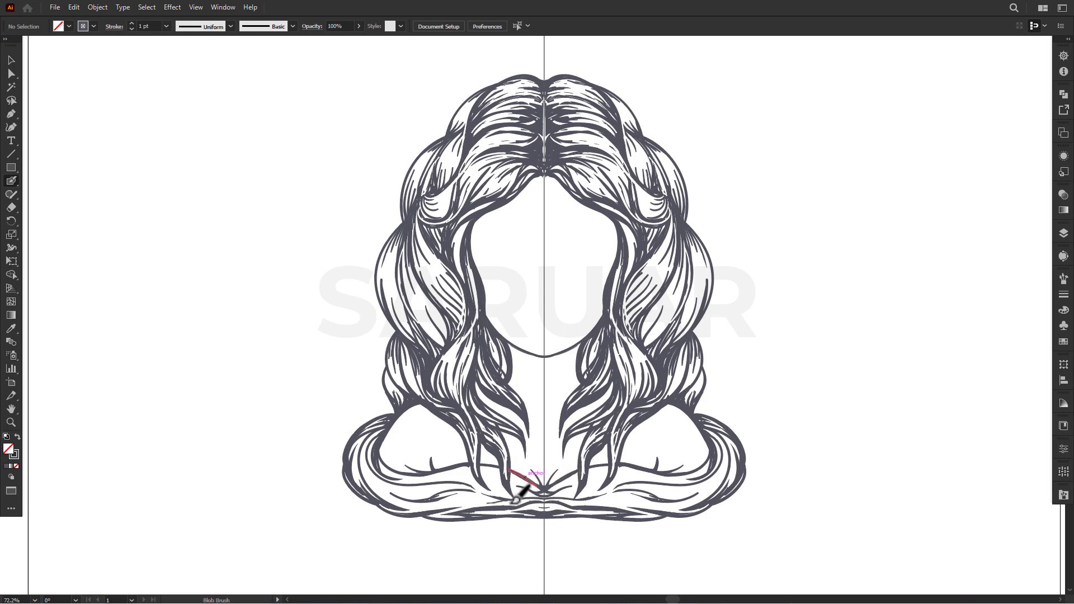
scroll(514, 492, down, 1)
key(shift+e)
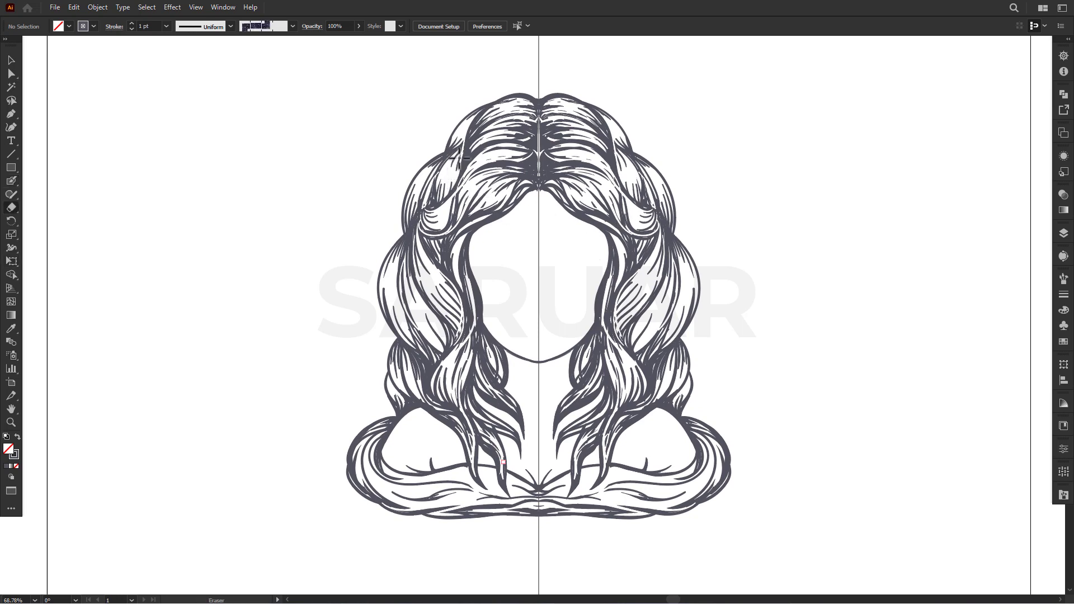
key(shift+b)
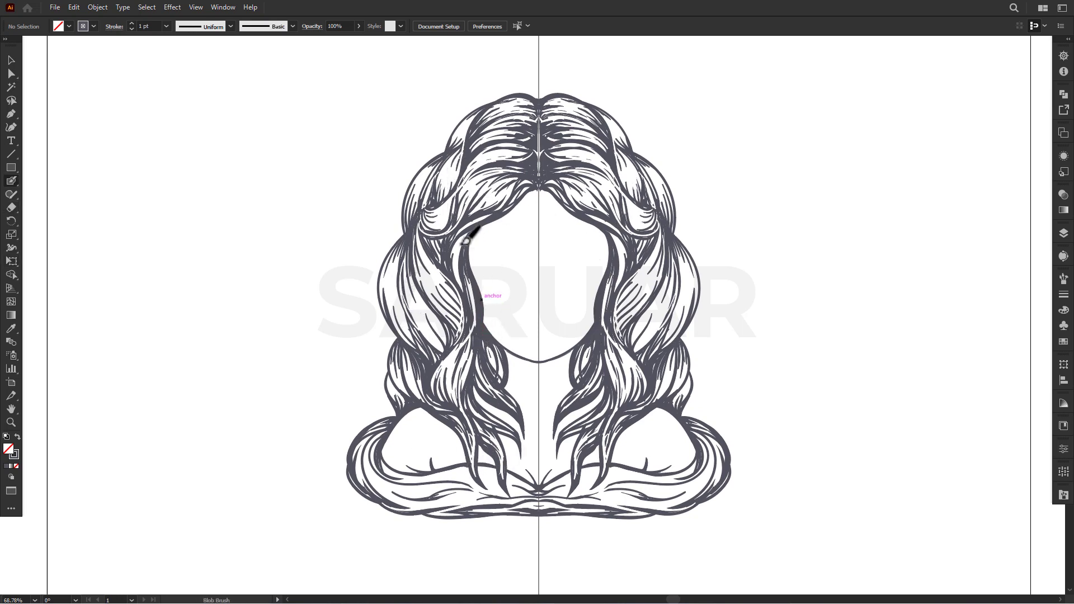
key(shift+e)
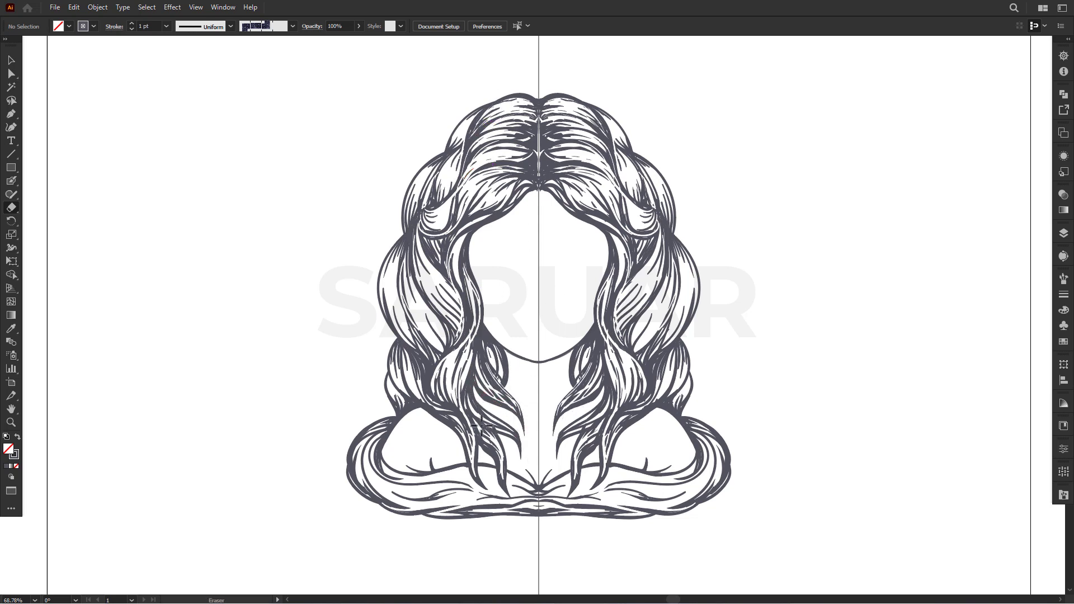
key(v)
click(483, 426)
click(69, 27)
click(17, 84)
key(Escape)
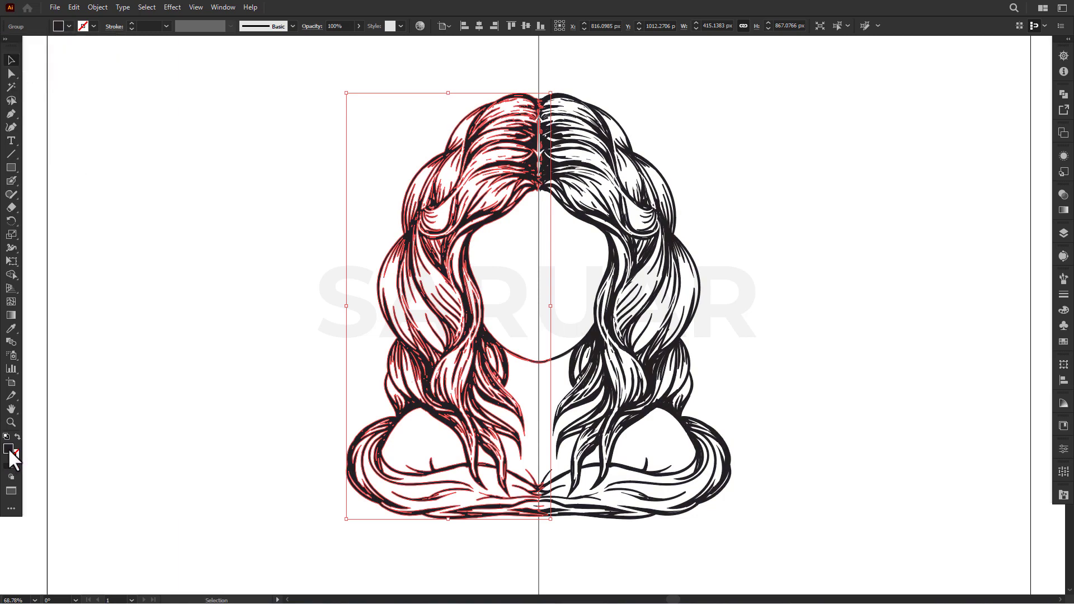
double_click(8, 449)
key(Return)
key(ctrl+plus)
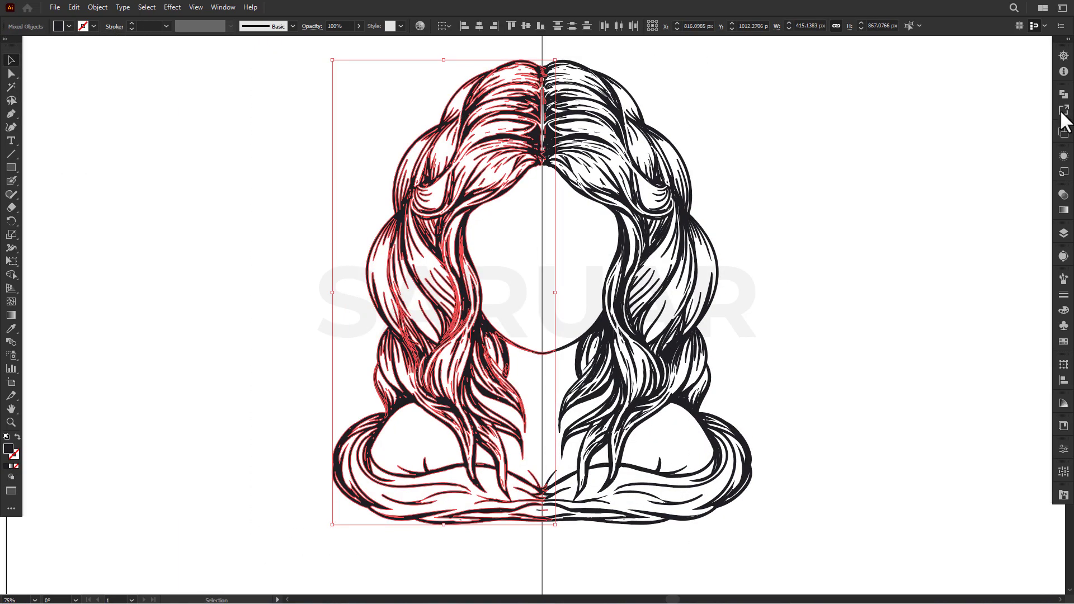
click(813, 219)
key(shift+e)
scroll(408, 347, up, 3)
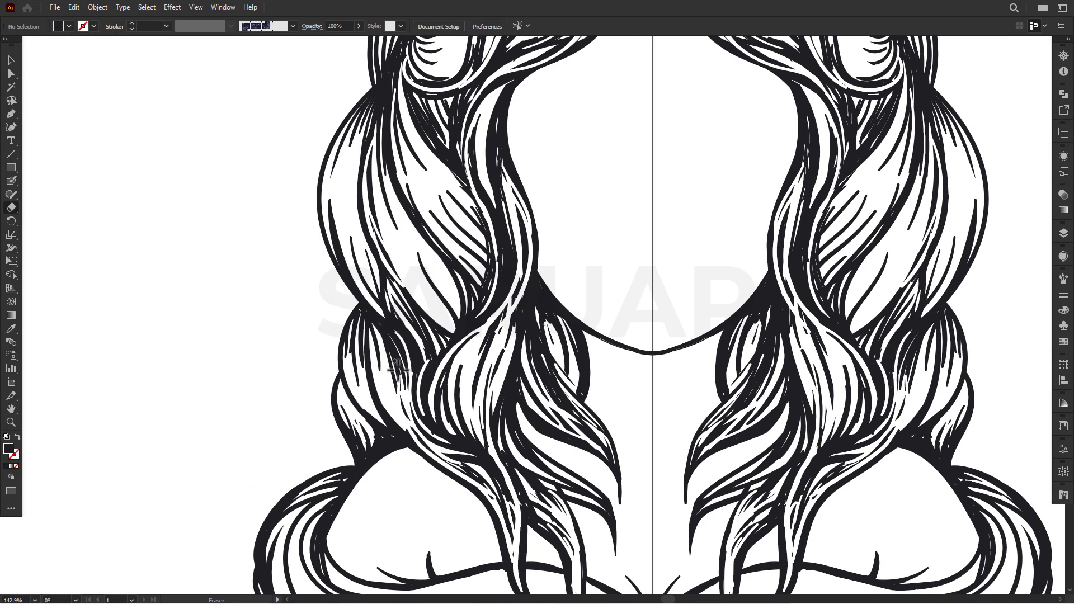
scroll(398, 369, down, 5)
Bring the face into view and alternate Eraser and Blob Brush to shape brows, nose and lips.
drag(626, 287, 546, 331)
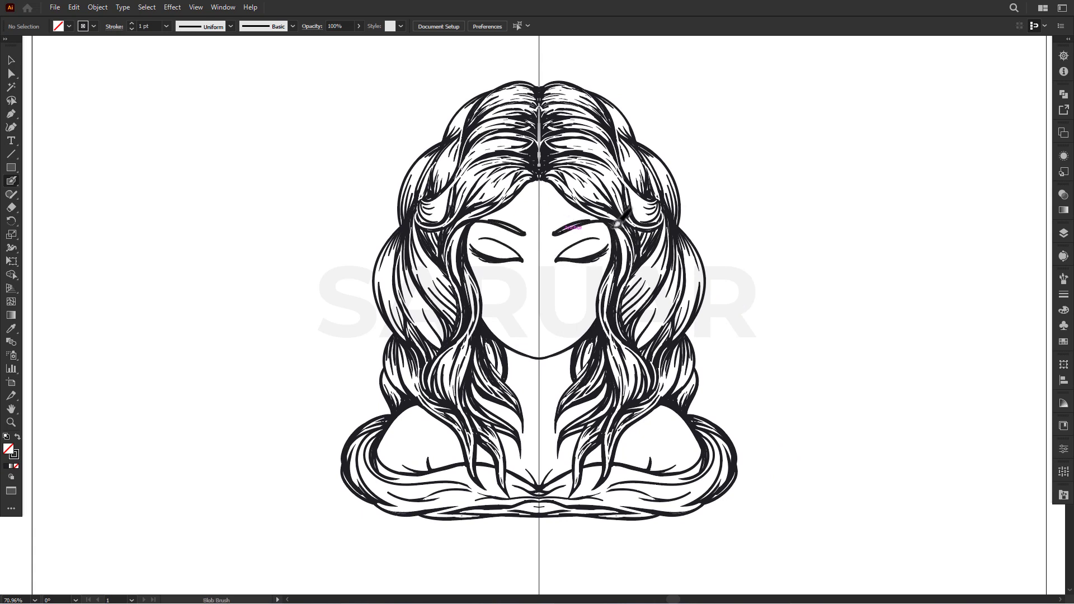
scroll(563, 235, up, 1)
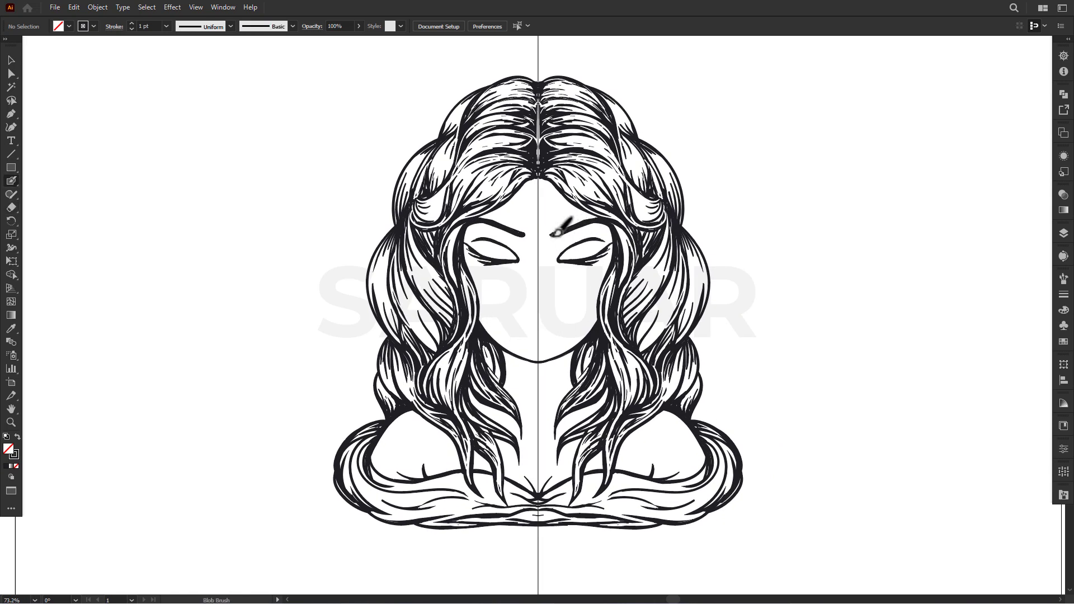
key(shift+e)
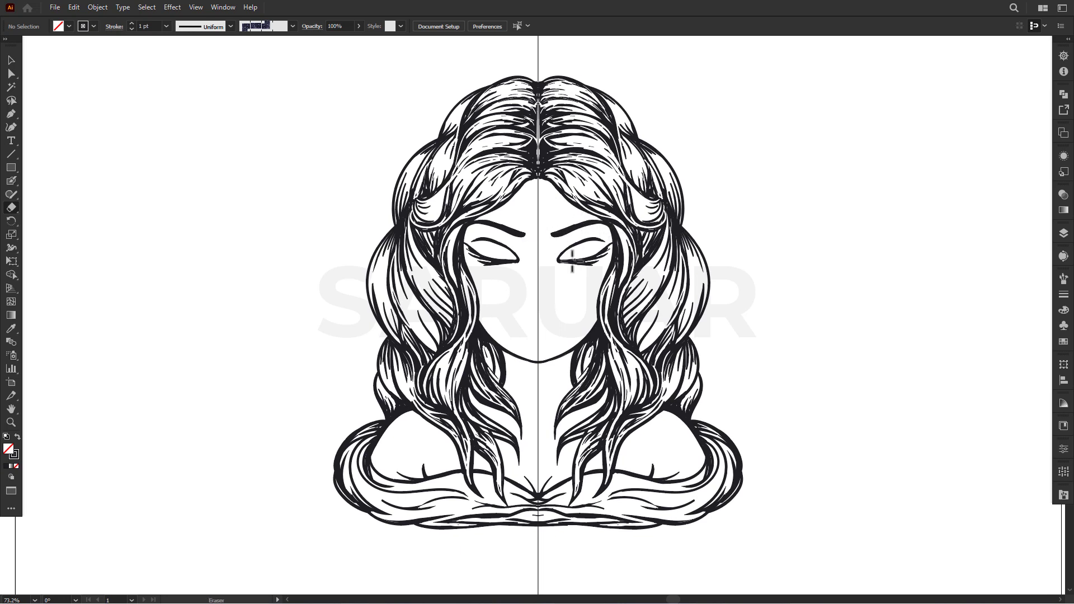
key(shift+b)
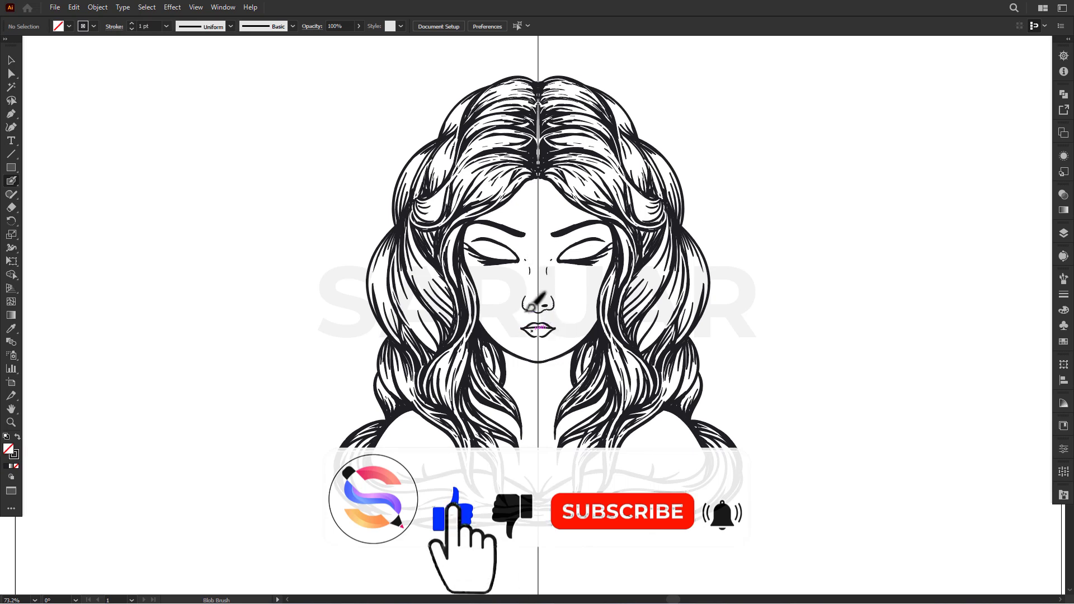
Paint over the lips to thicken them and check them with the Selection tool.
key(shift+e)
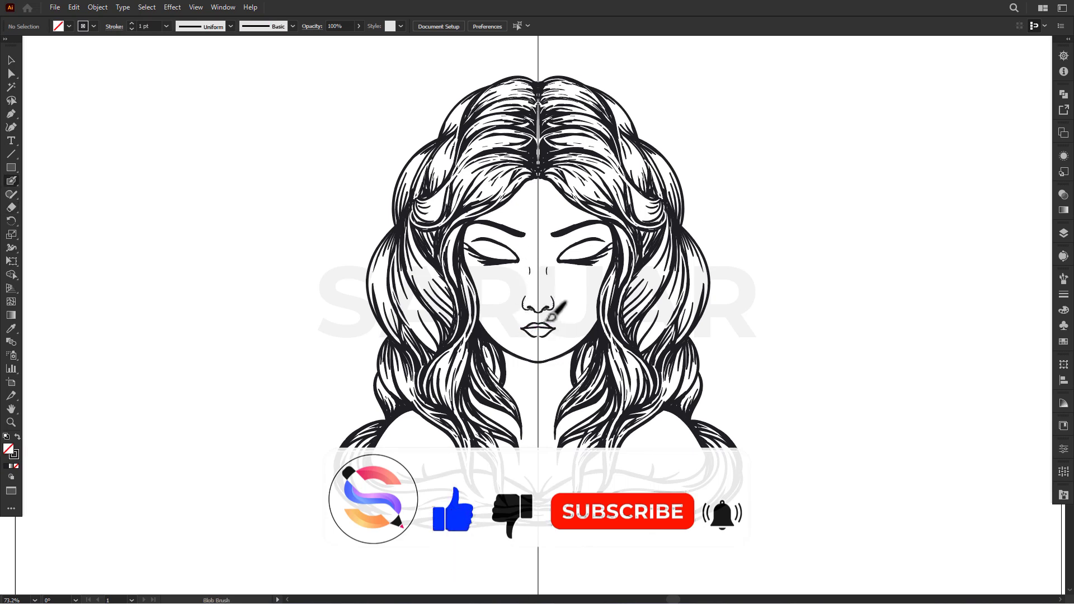
scroll(530, 281, down, 1)
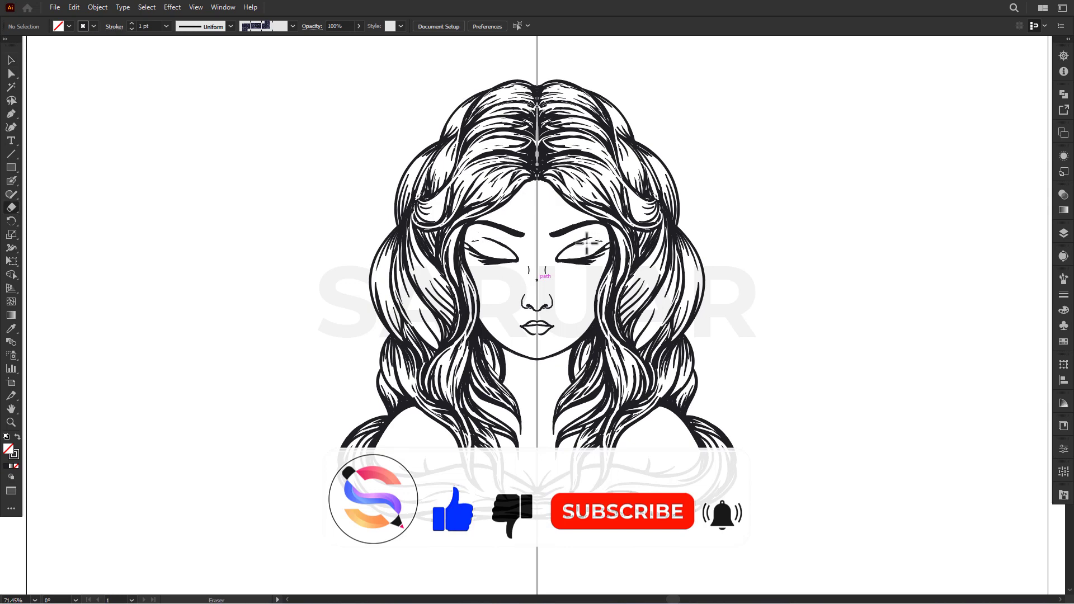
key(shift+b)
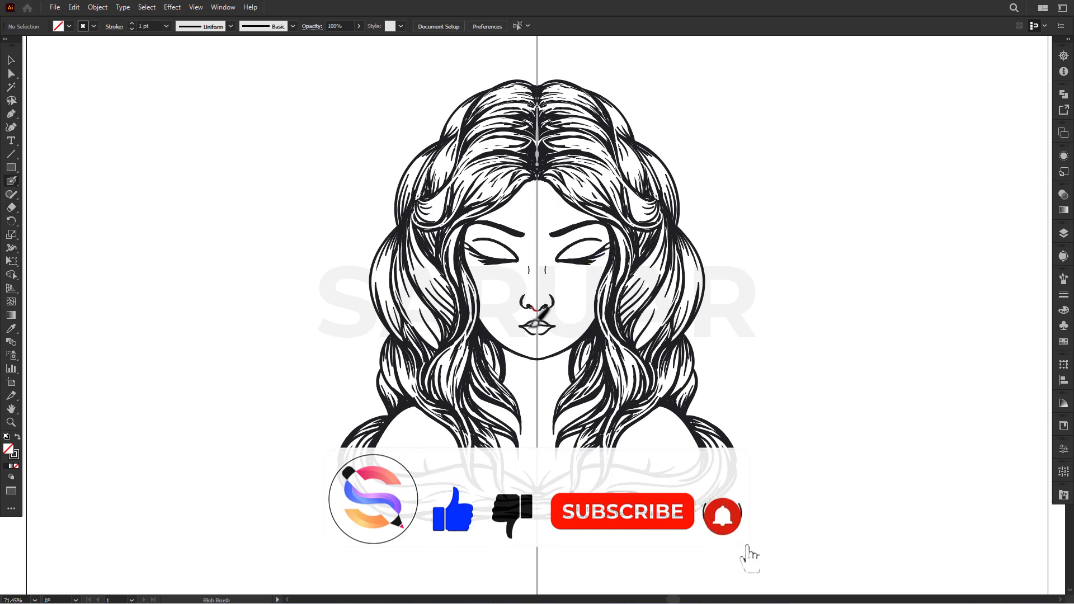
drag(535, 323, 547, 326)
key(v)
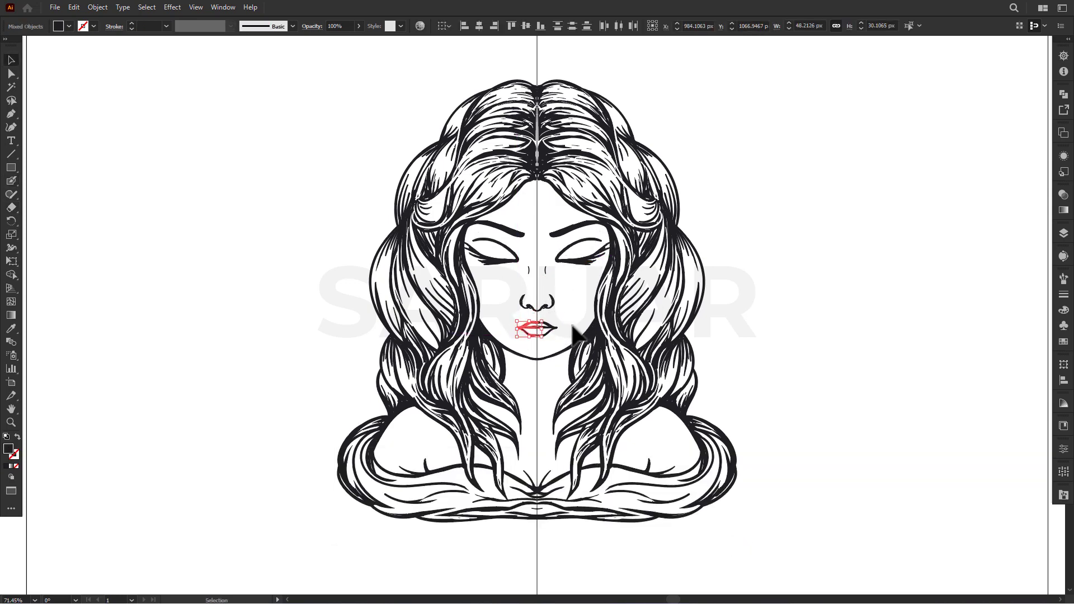
key(ctrl+shift+a)
Clean up the nose-bridge lines with the Eraser and open the Pathfinder panel.
key(shift+e)
scroll(536, 329, up, 1)
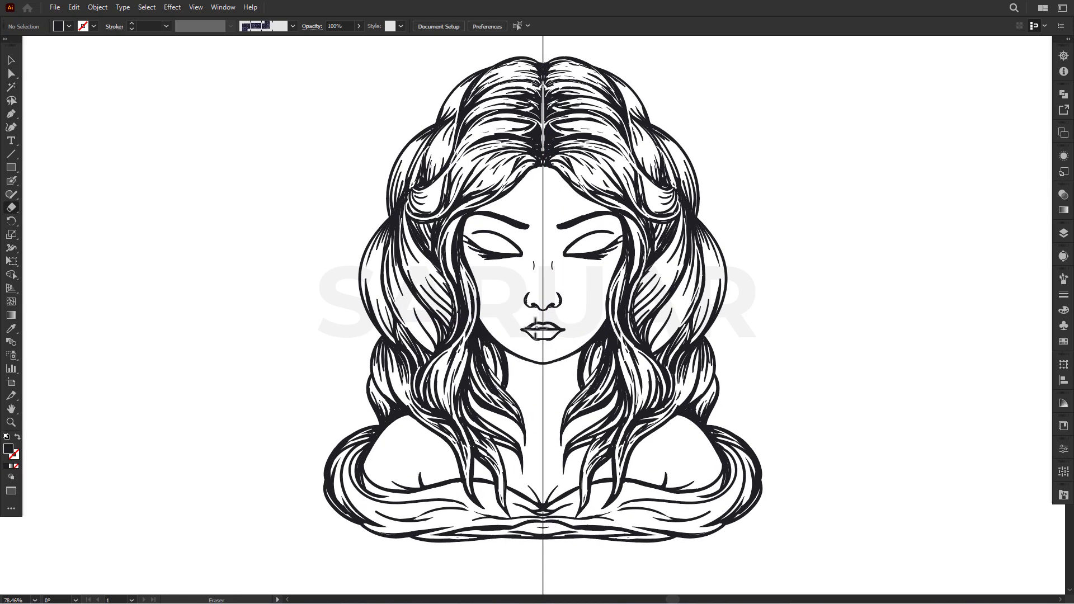
key(shift+b)
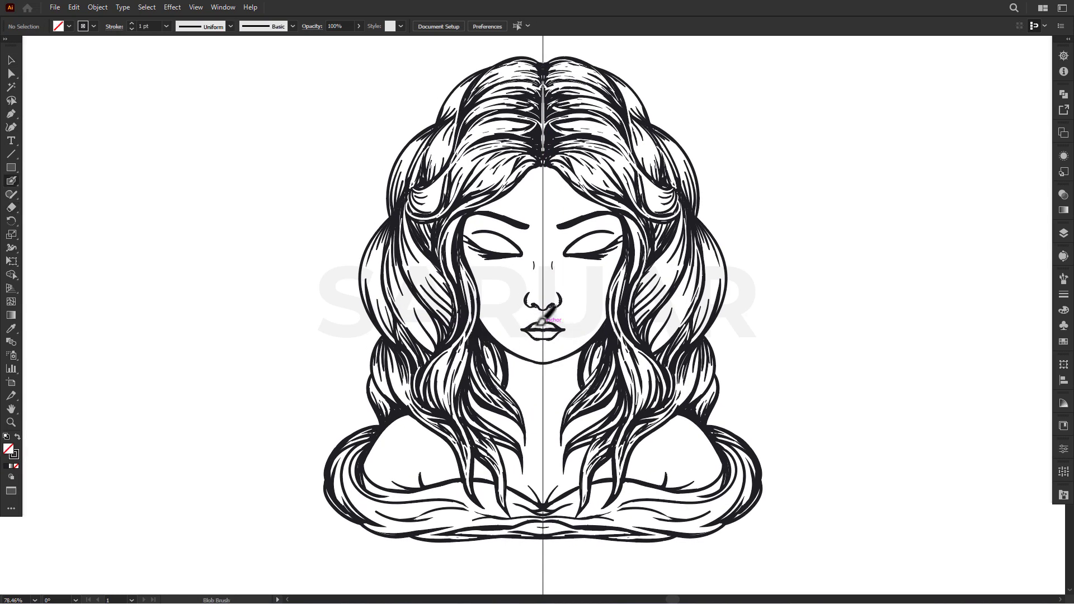
key(shift+e)
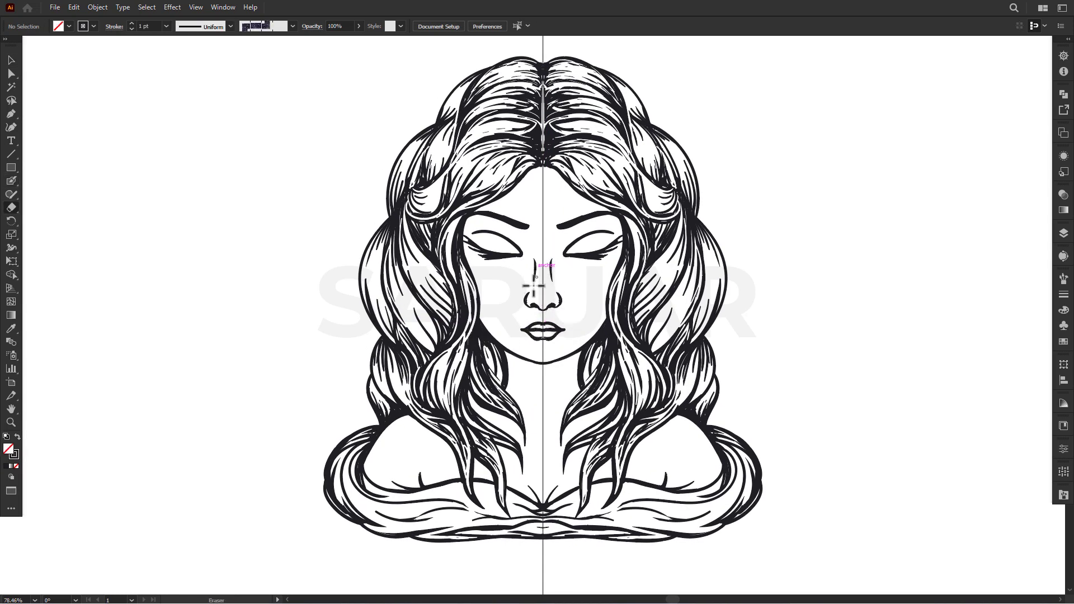
scroll(533, 302, up, 2)
scroll(555, 295, up, 5)
key(ctrl+shift+F9)
Thicken the right eye's lower lid line with a Blob Brush stroke.
key(shift+b)
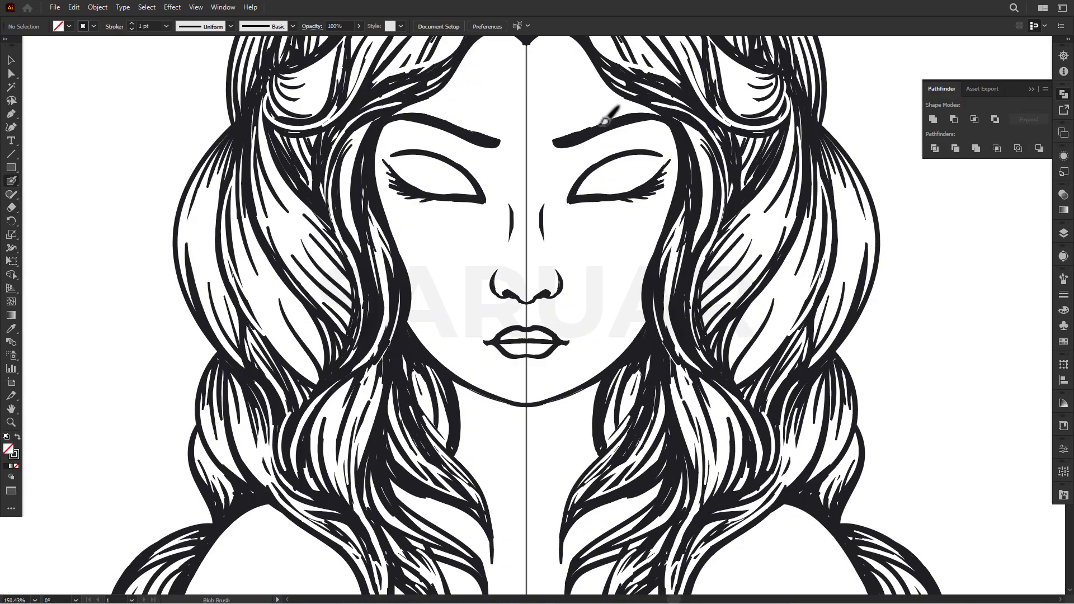
key(shift+e)
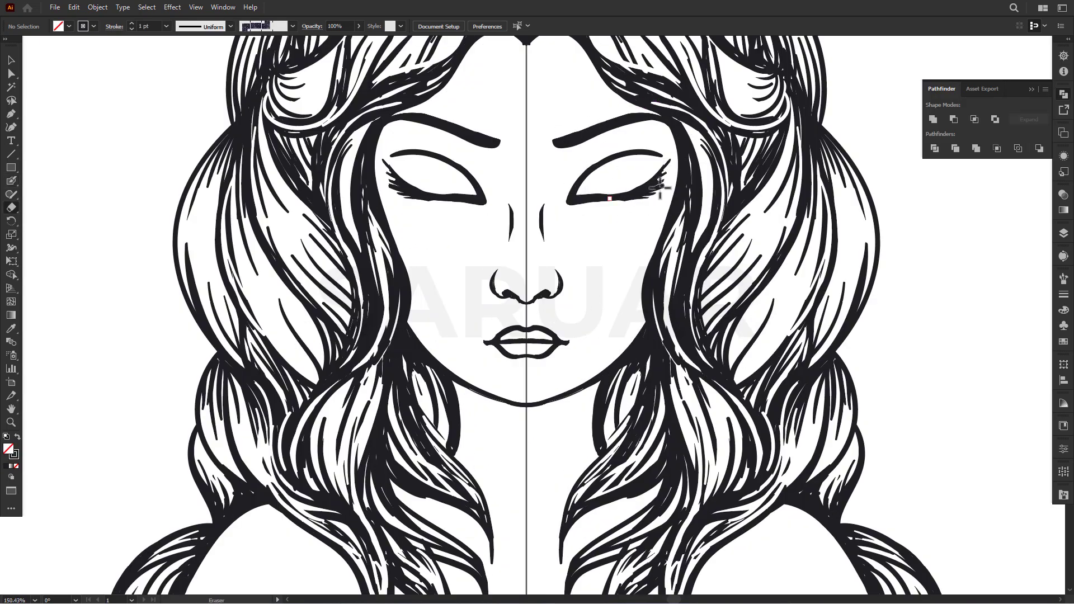
key(shift+b)
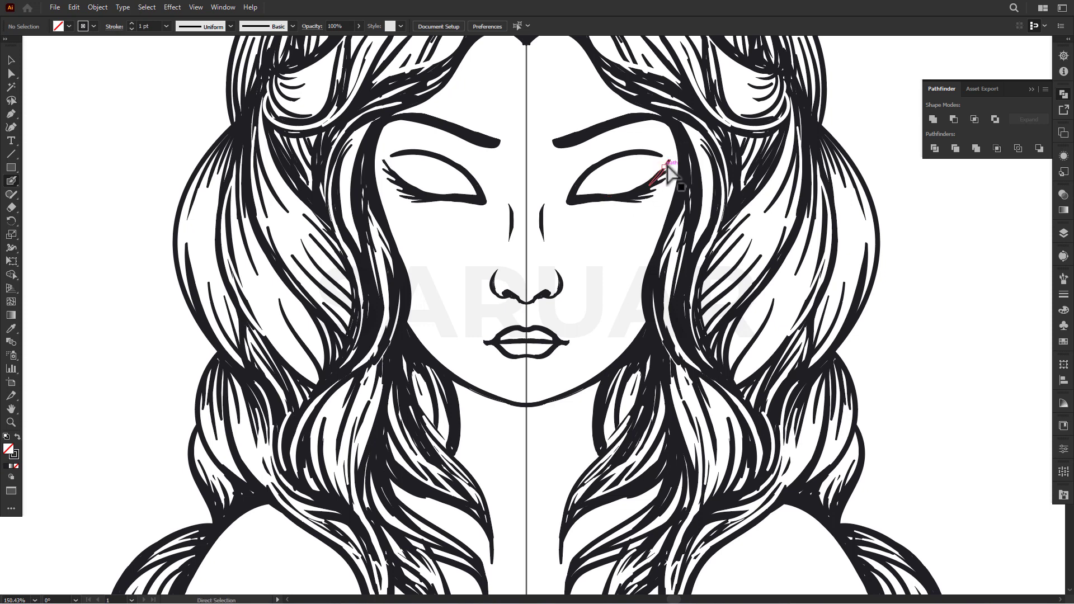
drag(640, 202, 610, 193)
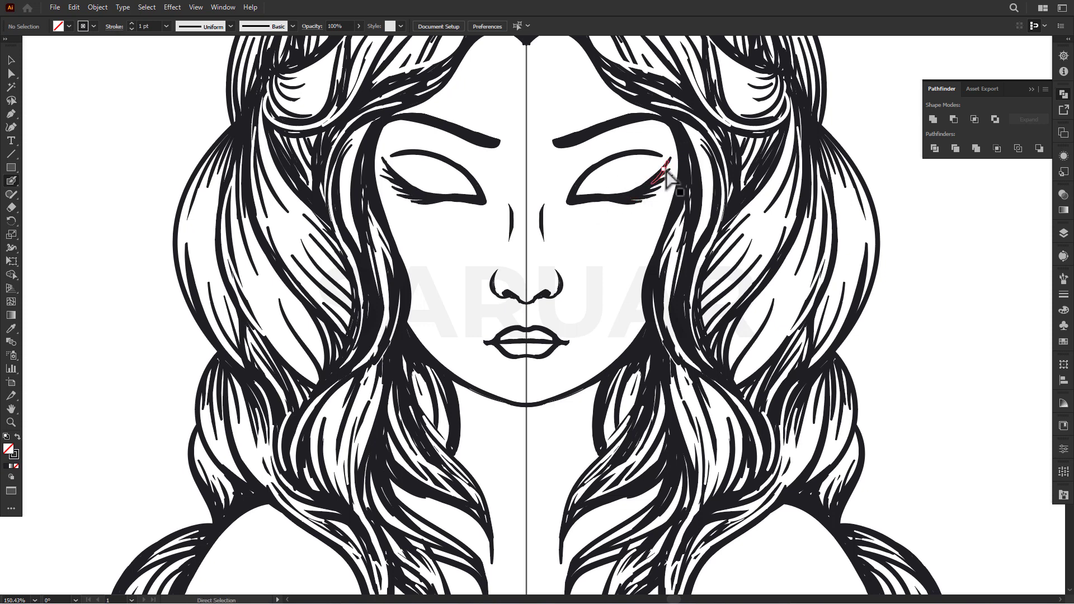
key(shift+e)
scroll(626, 200, down, 2)
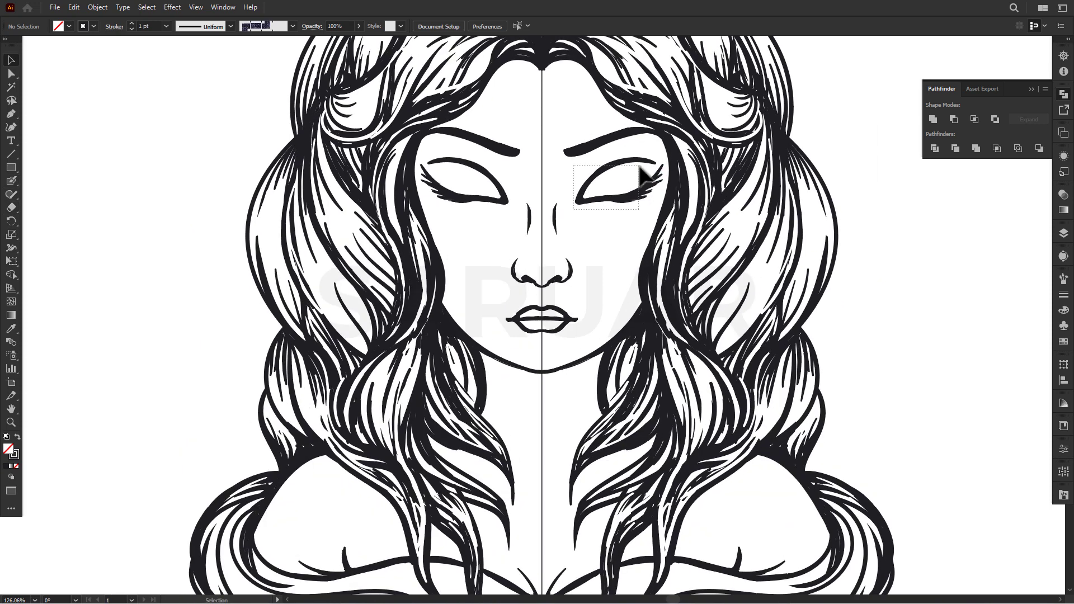
Select the right eye shape and scale it by a corner handle.
key(v)
click(588, 192)
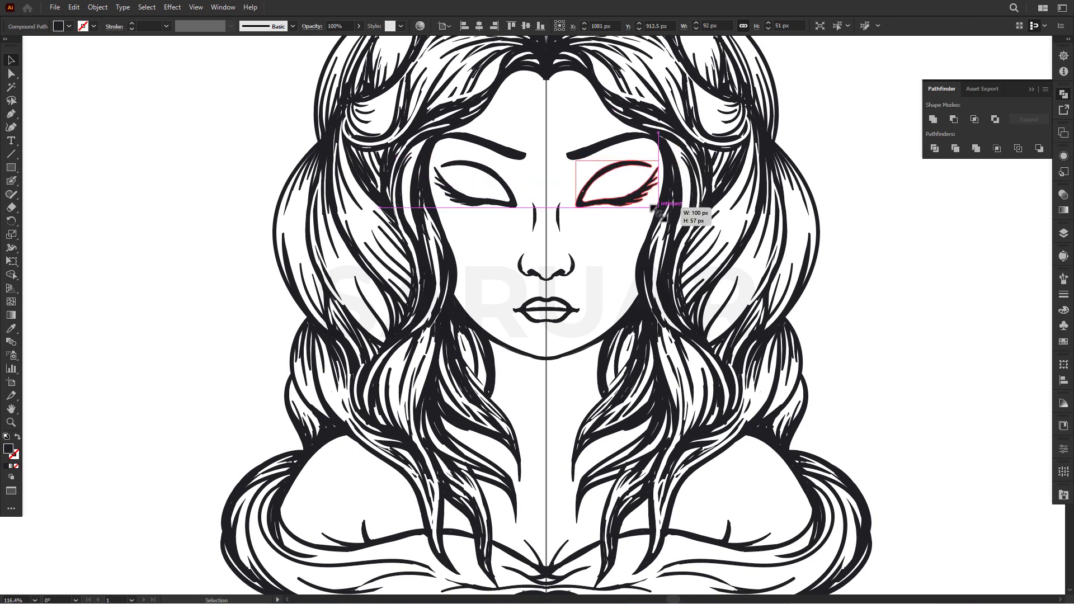
scroll(652, 179, down, 1)
drag(659, 154, 645, 208)
click(547, 216)
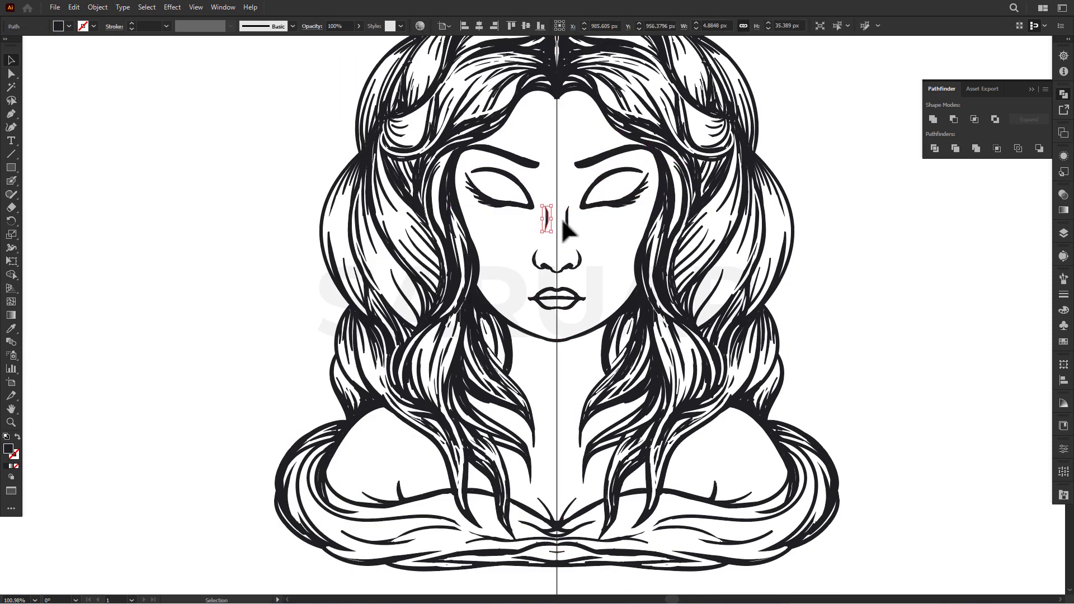
Touch up the hair with Blob Brush strokes above the left eye and on the left side.
key(shift+b)
scroll(551, 227, down, 1)
key(shift+x)
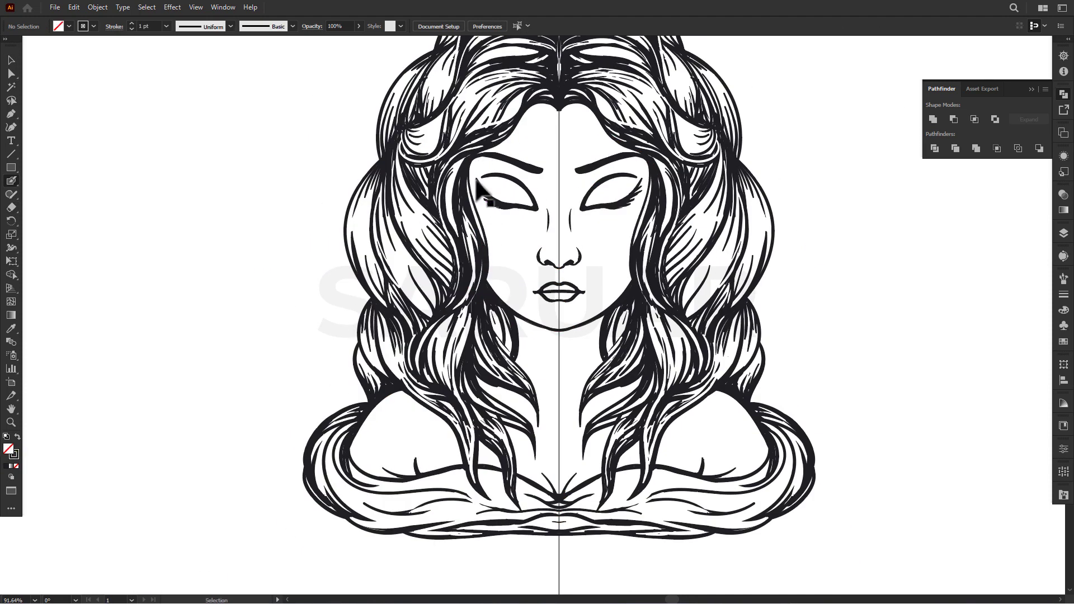
key(shift+e)
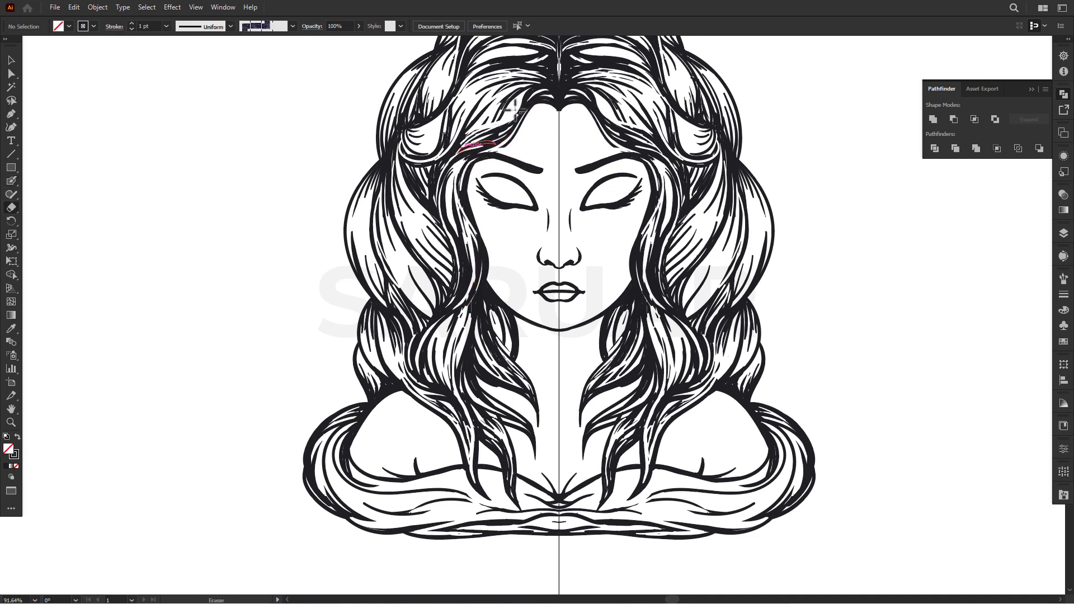
key(shift+b)
drag(454, 205, 474, 162)
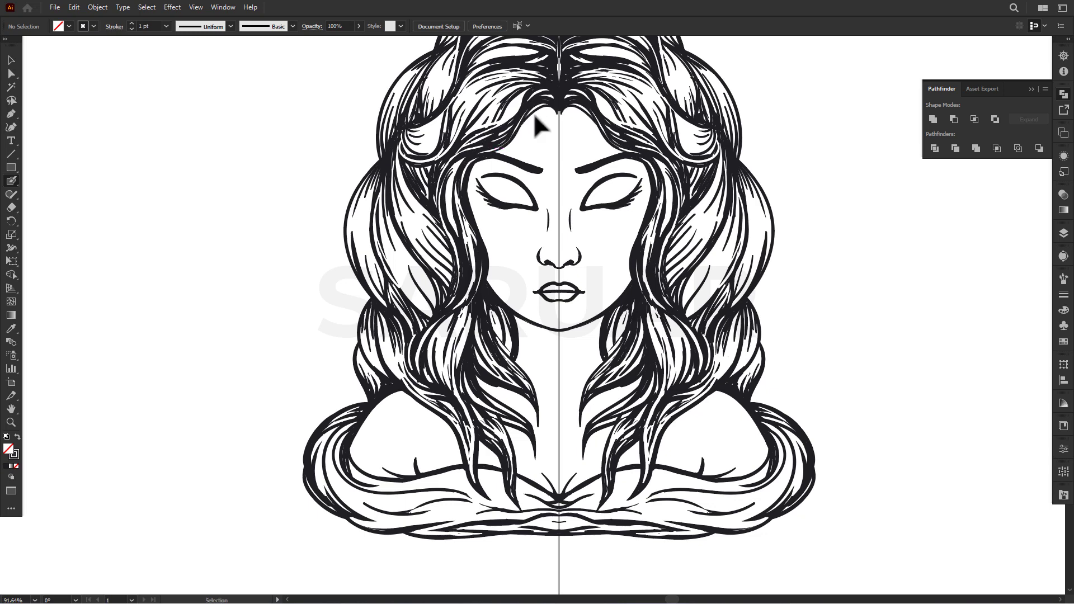
scroll(557, 108, down, 1)
drag(541, 136, 532, 143)
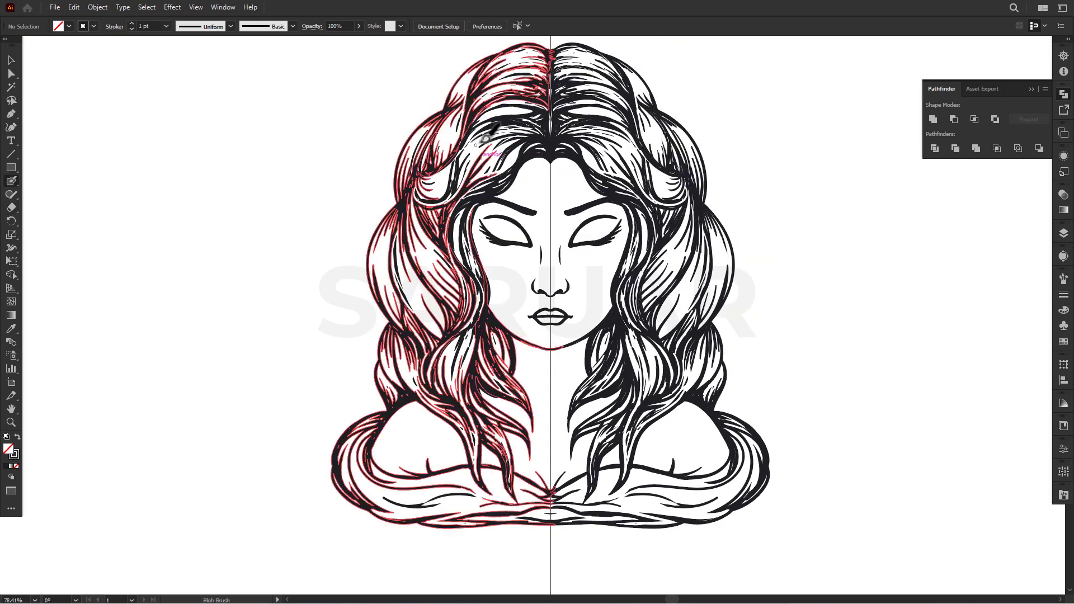
scroll(439, 150, down, 2)
Set the paint colour to pale pink R255 G183 B179.
key(shift+e)
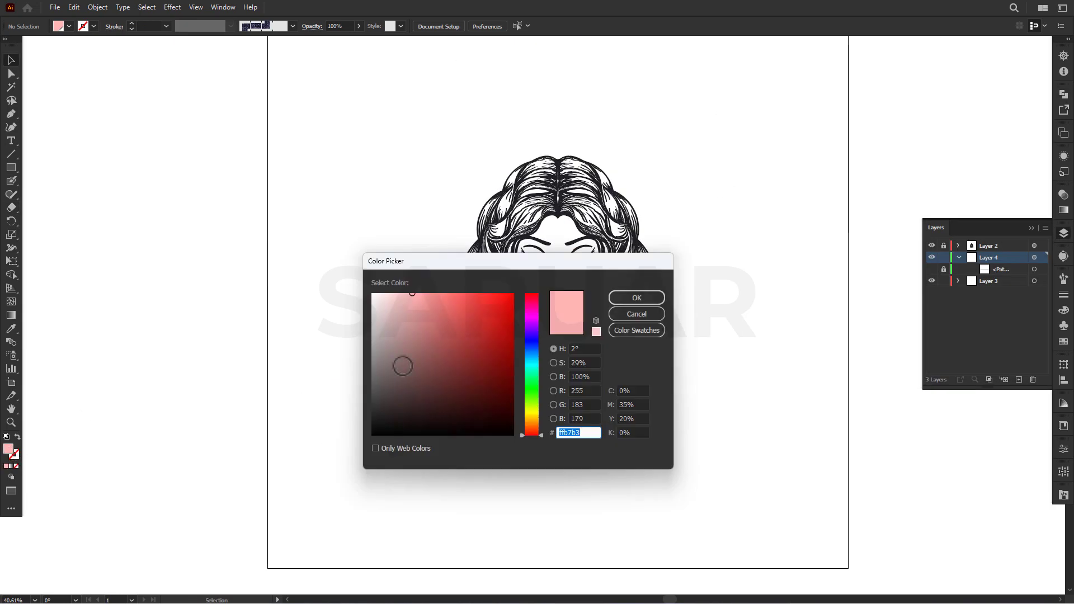
click(631, 301)
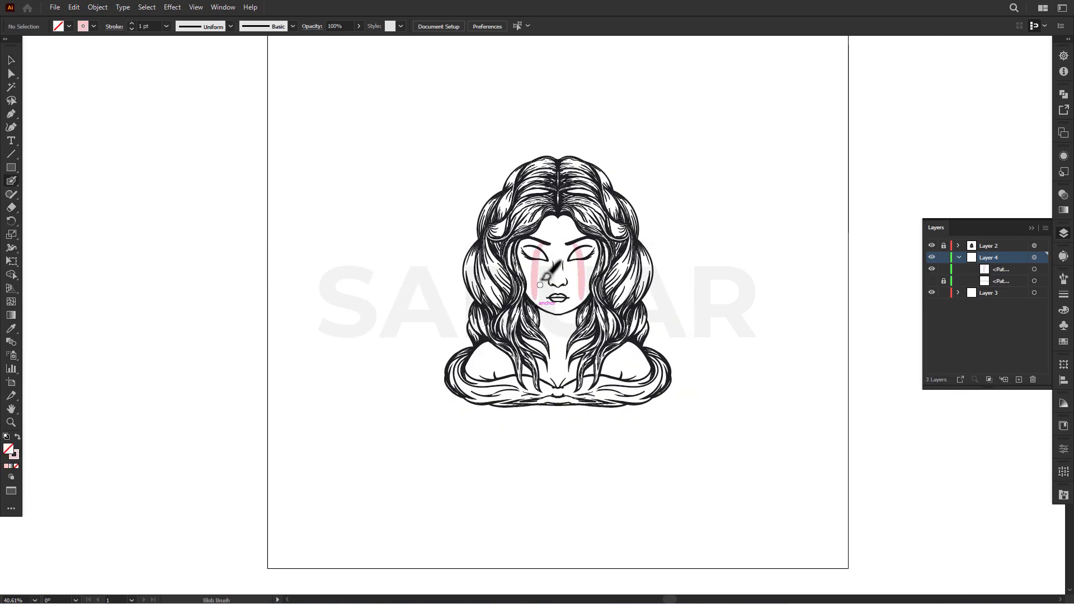
click(1064, 234)
click(93, 27)
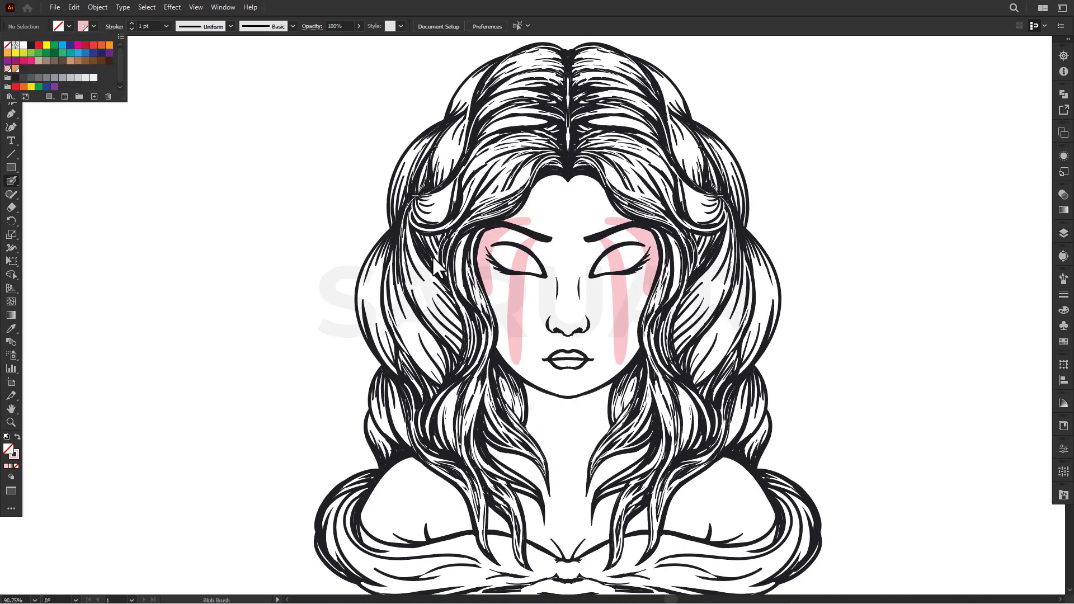
click(45, 78)
Blob Brush pale pink over the cheeks, forehead and jaw.
drag(503, 229, 509, 313)
drag(621, 224, 618, 370)
mouse_move(532, 224)
mouse_down()
mouse_move(514, 336)
mouse_move(557, 384)
mouse_move(532, 431)
mouse_up()
key(ctrl+z)
drag(520, 235, 551, 182)
Paint pink down the neck sides and fill the face and forehead gaps.
scroll(551, 182, down, 2)
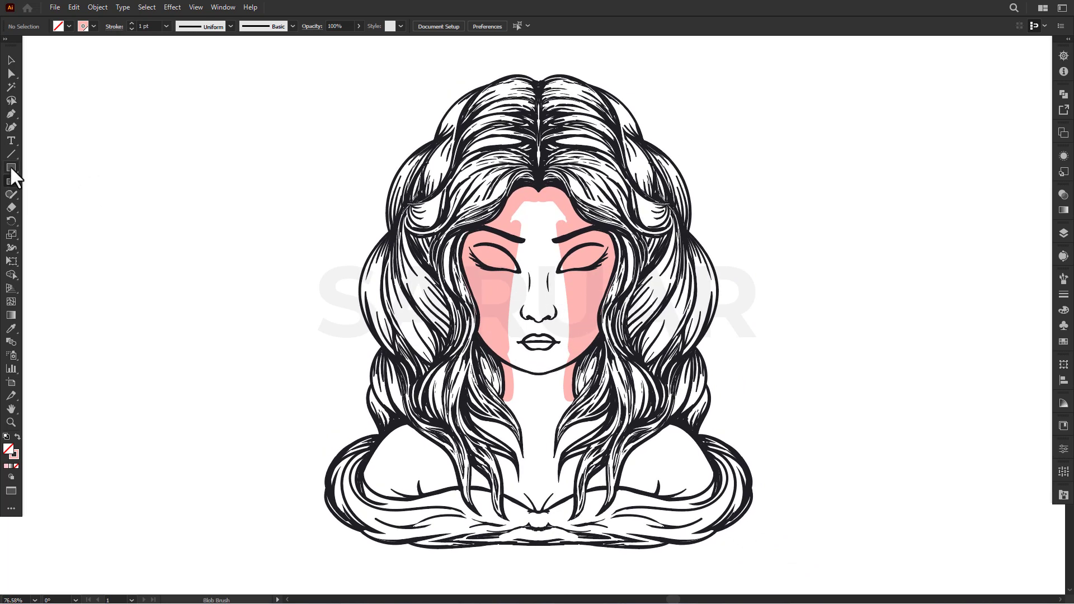
drag(11, 194, 51, 187)
key(shift+x)
drag(506, 305, 546, 220)
drag(502, 259, 527, 265)
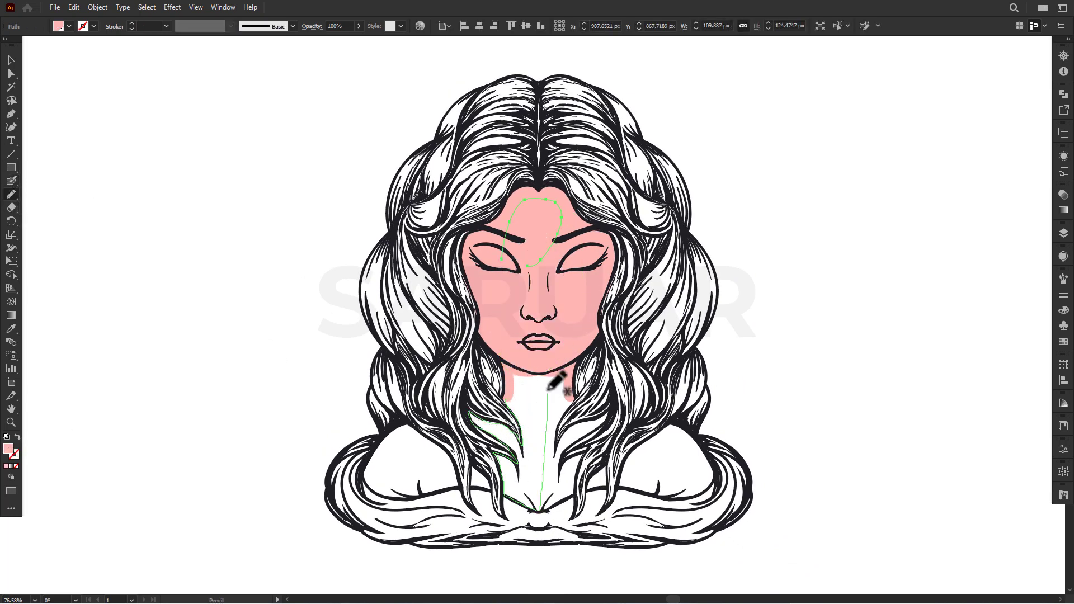
Trace filled shapes: pink neck and shoulders, reddish-brown hair sections, and a pink shoulder drape.
drag(515, 448, 472, 414)
drag(471, 456, 446, 438)
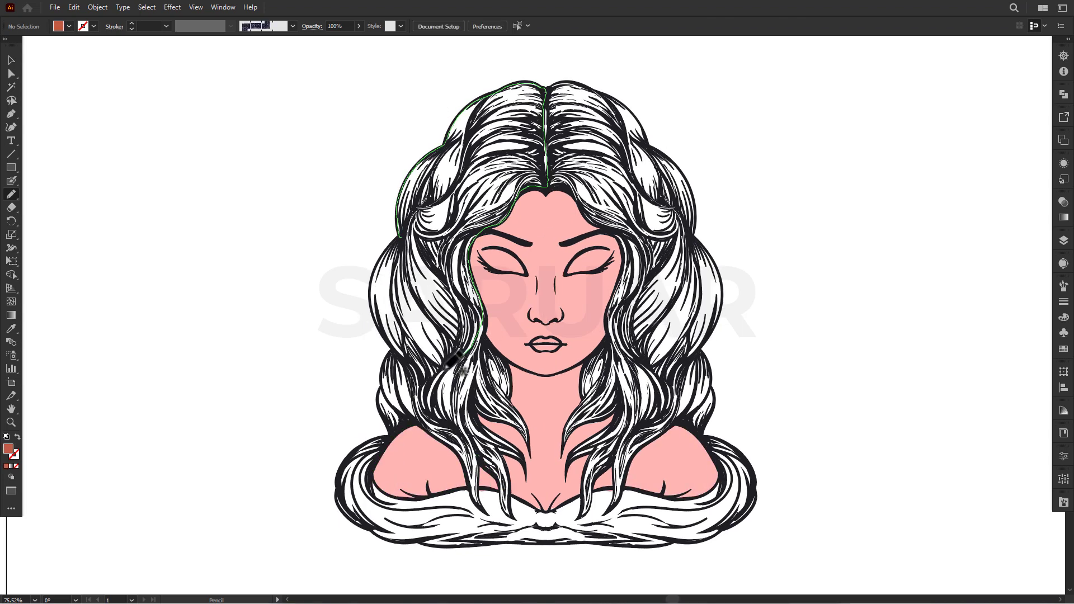
drag(392, 246, 394, 237)
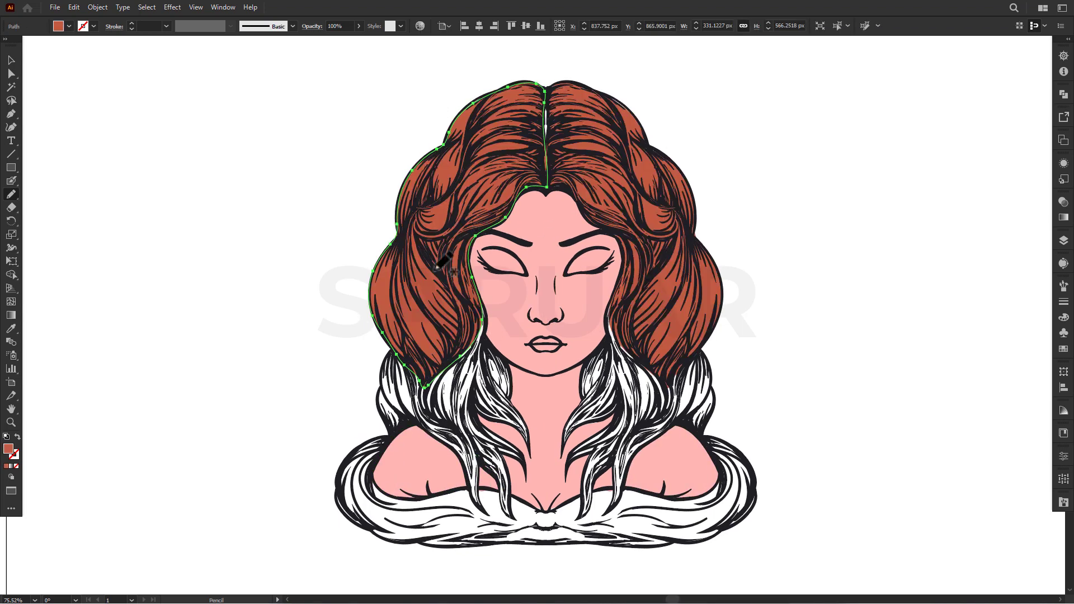
drag(514, 120, 521, 151)
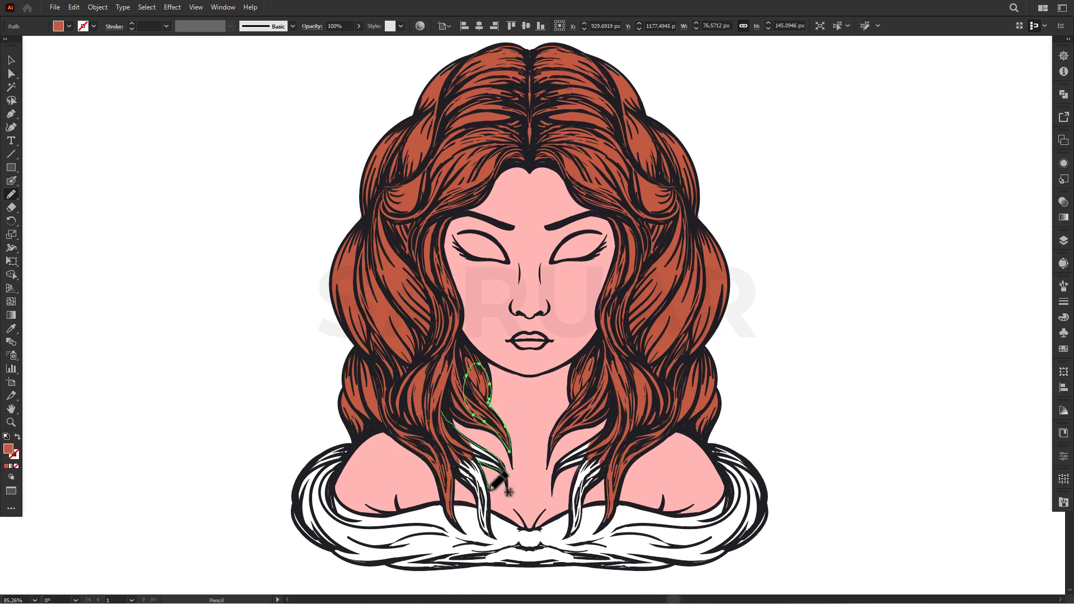
drag(426, 450, 442, 390)
alt+click(503, 359)
drag(346, 459, 392, 432)
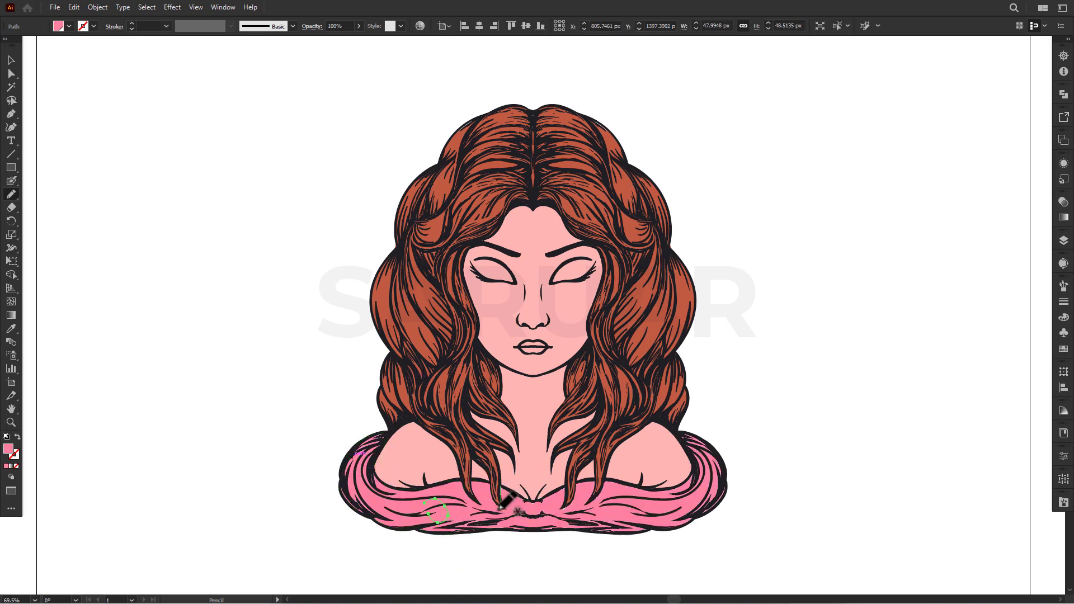
Recolour the small hair shape's fill to a darker red-brown.
click(1064, 94)
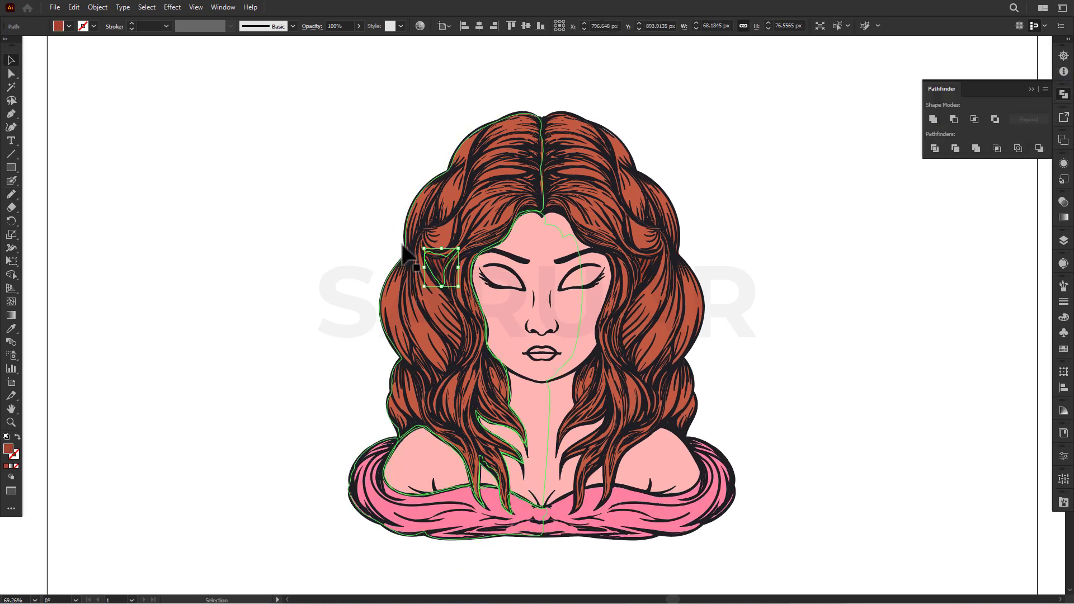
double_click(935, 103)
click(638, 295)
key(shift+b)
key(ctrl+shift+a)
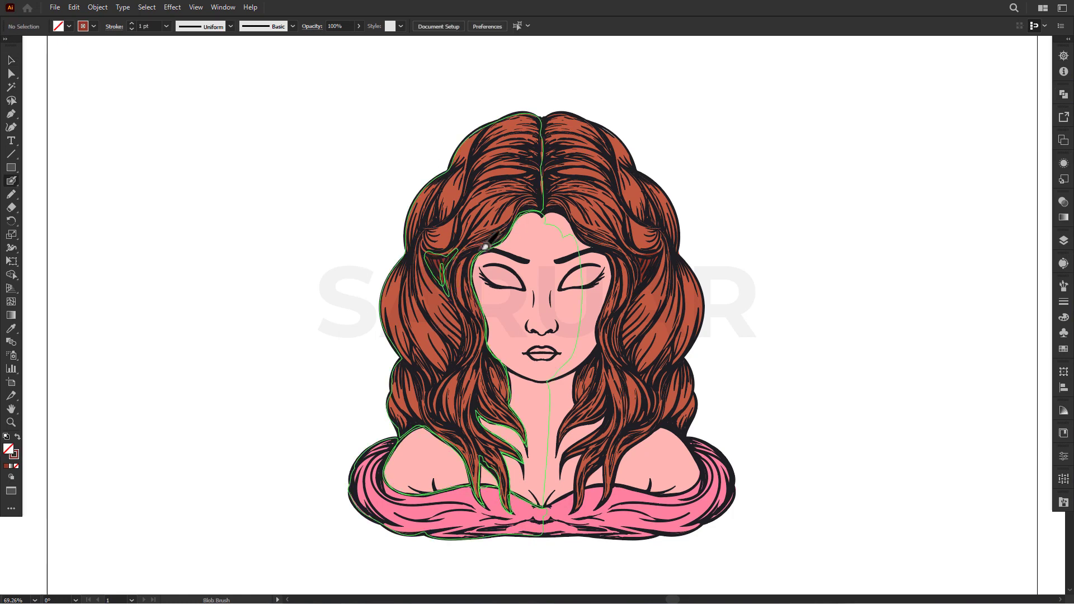
Paint a dark red-brown shadow stroke down the left side of the hair.
mouse_move(421, 240)
mouse_down()
mouse_move(452, 249)
mouse_move(399, 397)
mouse_up()
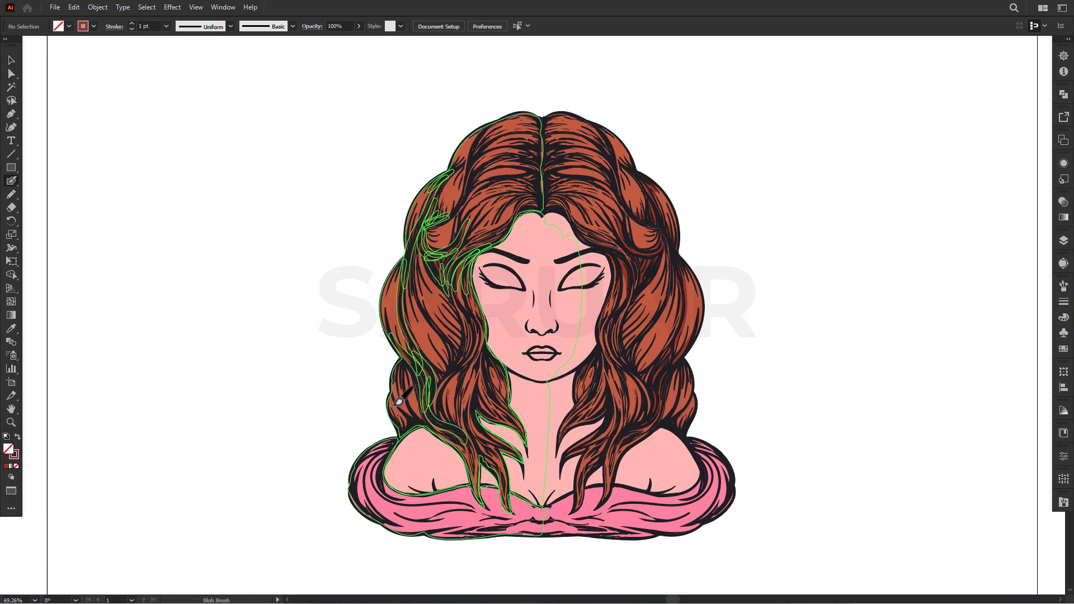
scroll(397, 364, up, 1)
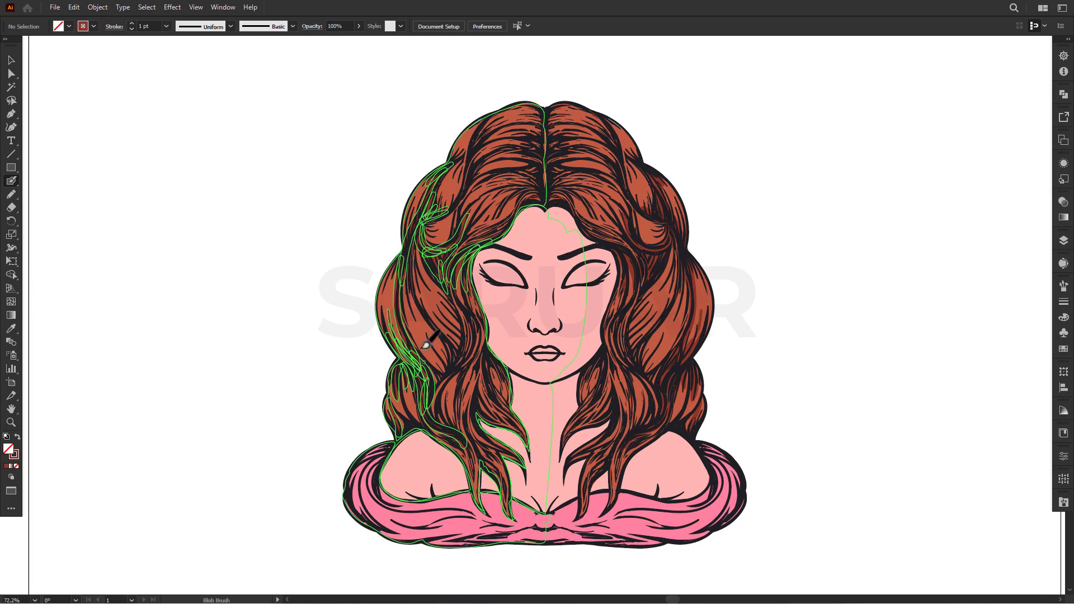
scroll(503, 263, up, 1)
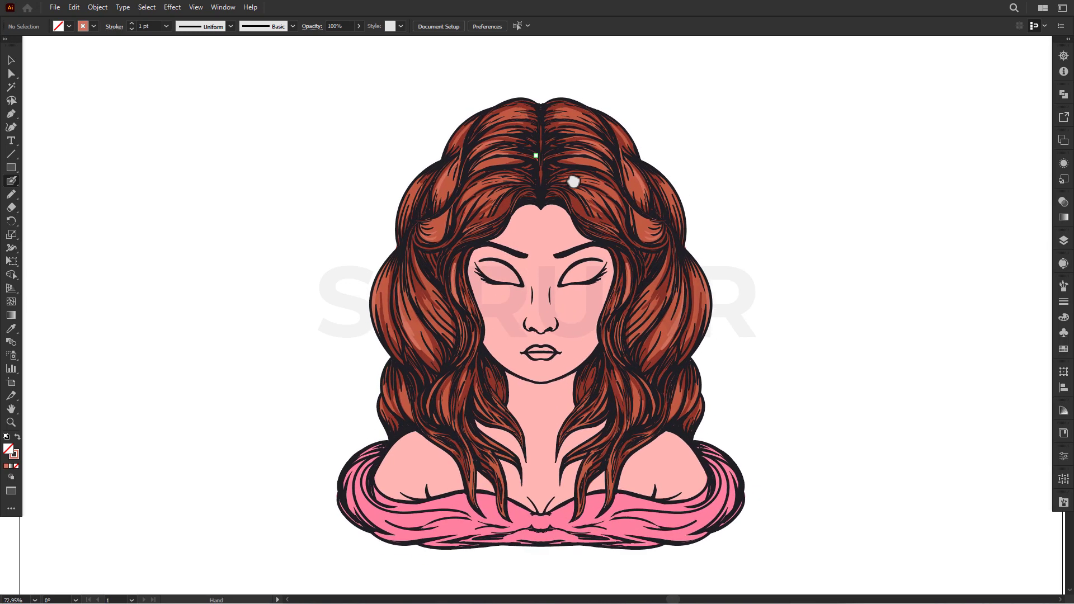
scroll(489, 224, down, 1)
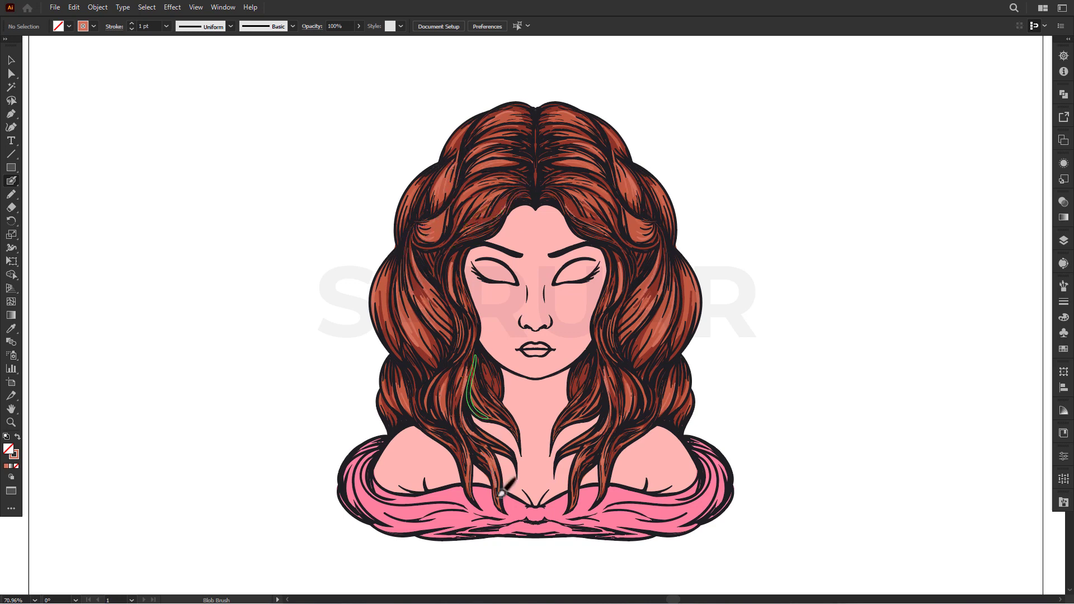
scroll(447, 322, down, 1)
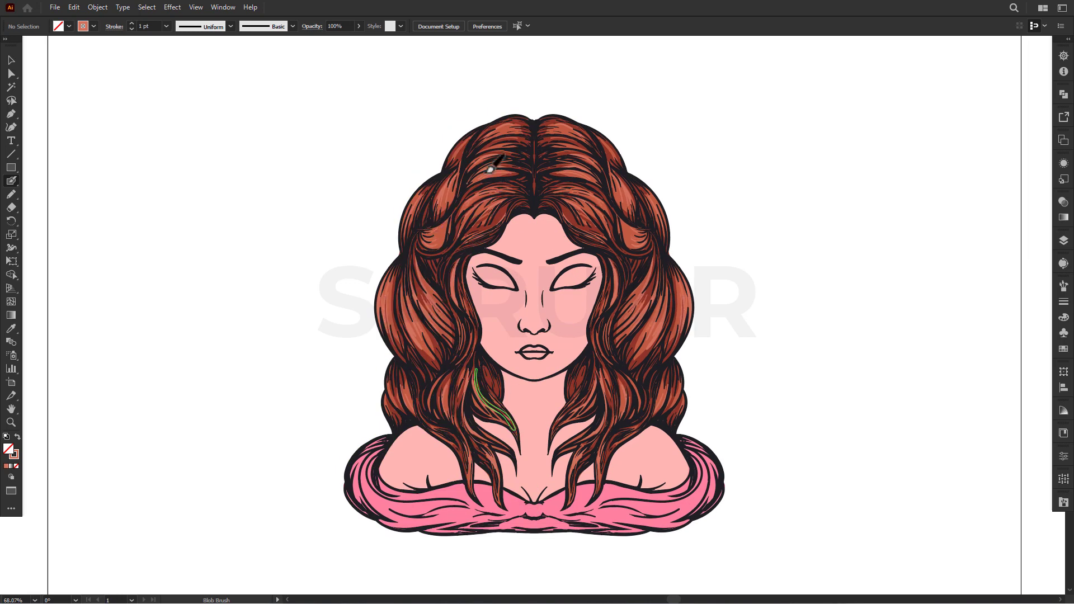
double_click(7, 449)
Set the brush colour to a light pink for shading the neck and shoulders.
click(637, 295)
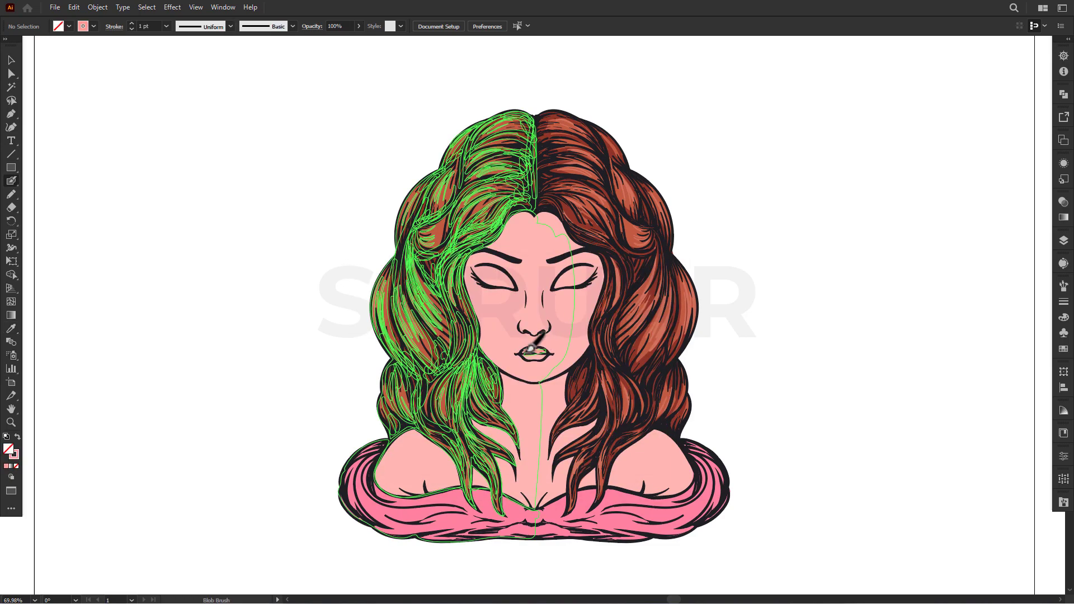
scroll(521, 346, up, 4)
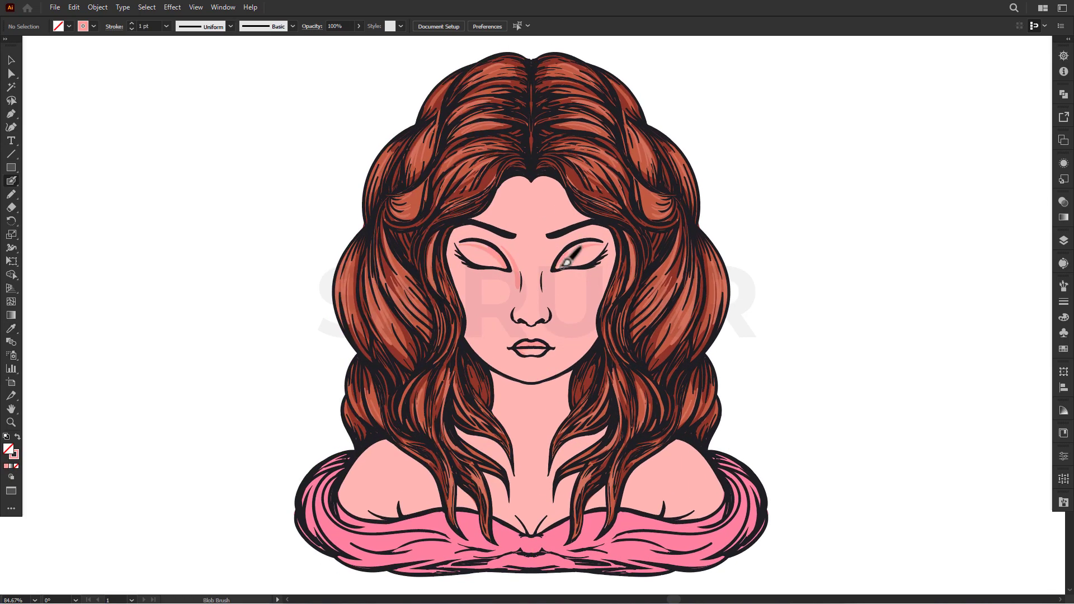
scroll(498, 383, up, 1)
scroll(474, 224, up, 1)
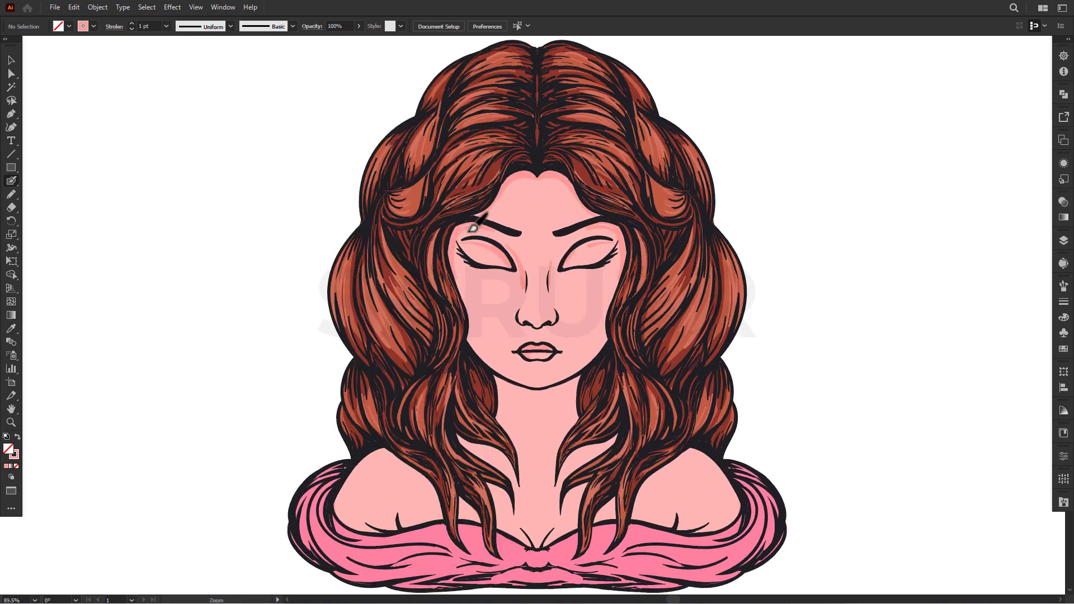
scroll(518, 382, down, 1)
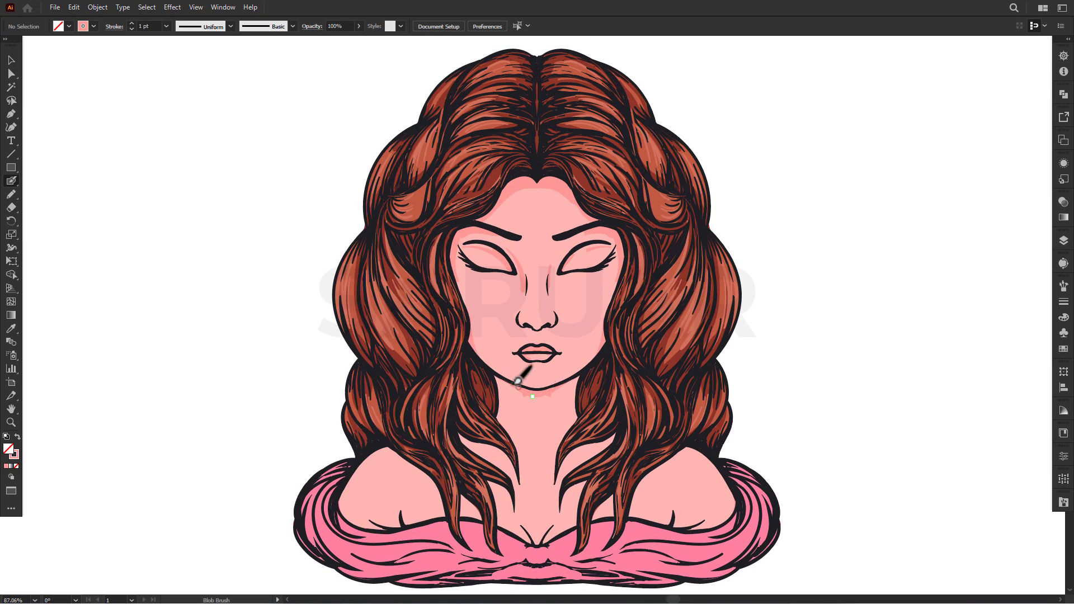
scroll(507, 381, down, 1)
scroll(544, 415, up, 1)
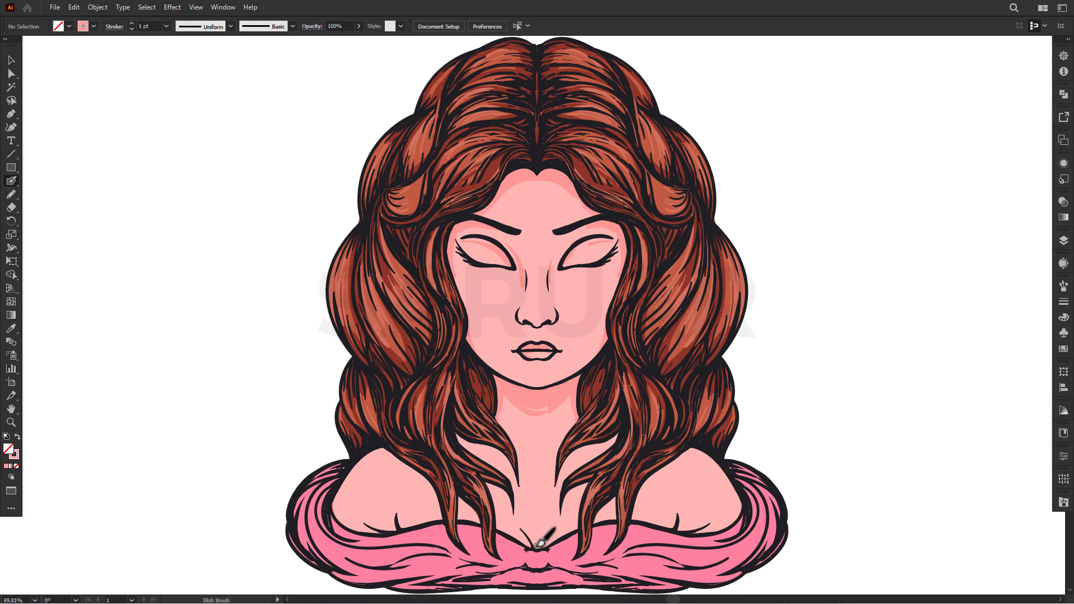
scroll(541, 541, up, 2)
scroll(550, 540, down, 1)
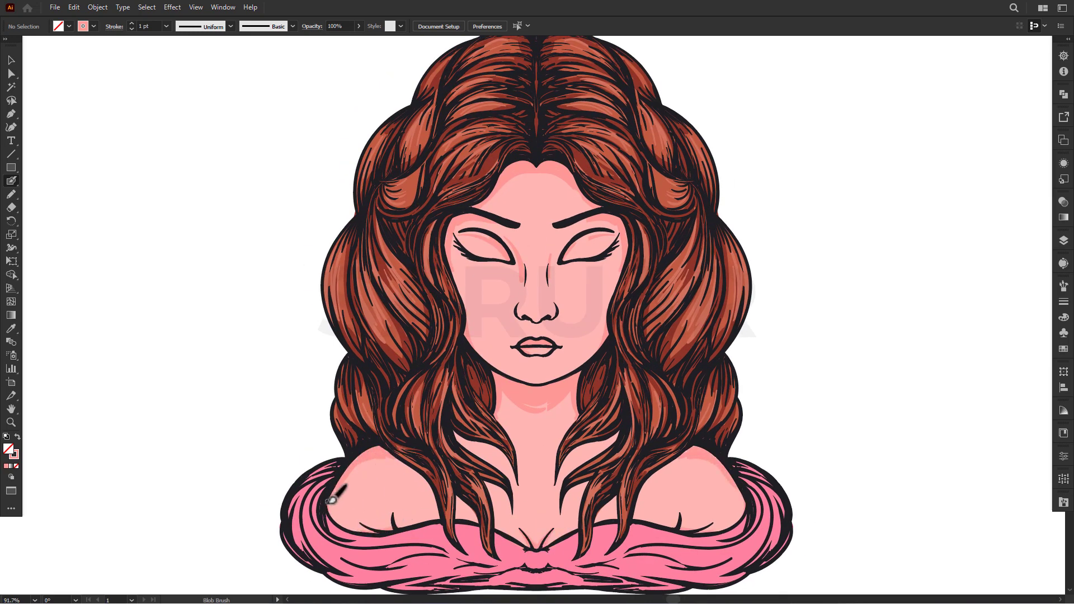
scroll(374, 458, up, 1)
scroll(395, 431, down, 2)
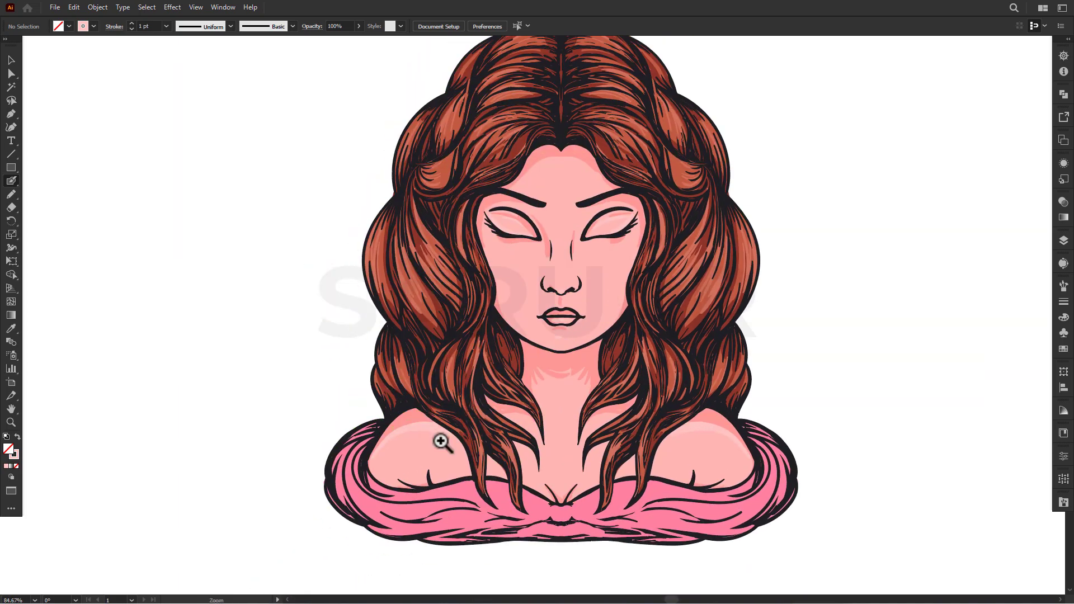
scroll(424, 421, up, 5)
scroll(347, 485, down, 3)
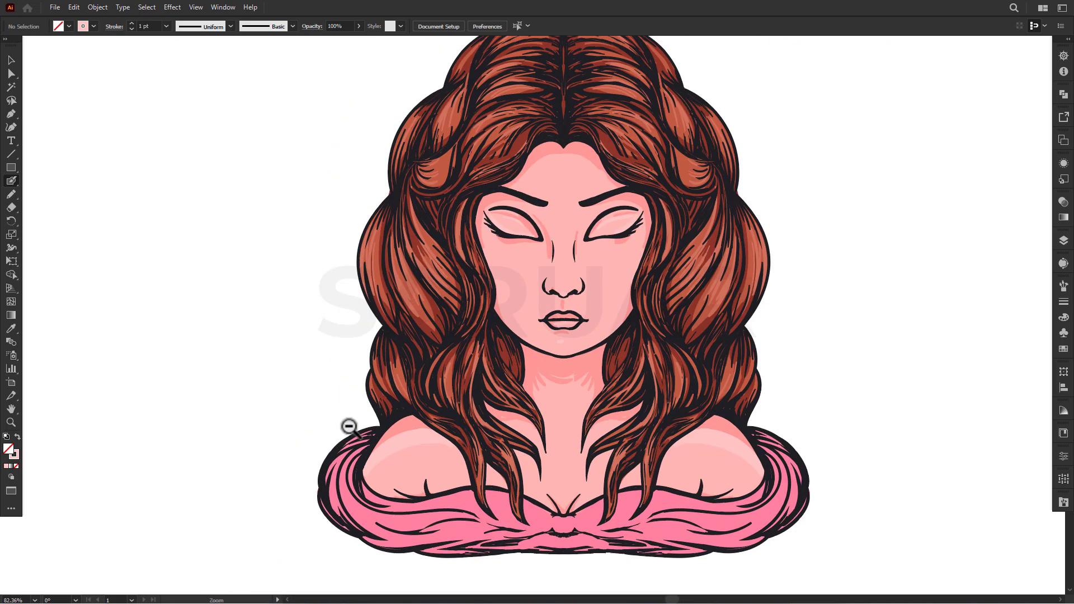
scroll(369, 445, down, 1)
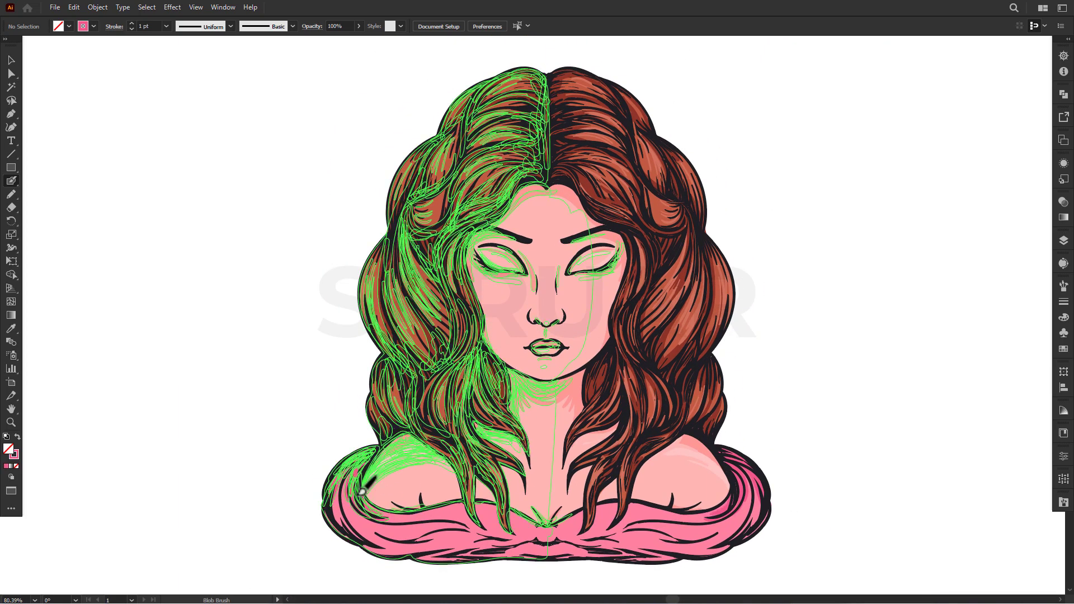
scroll(480, 500, down, 1)
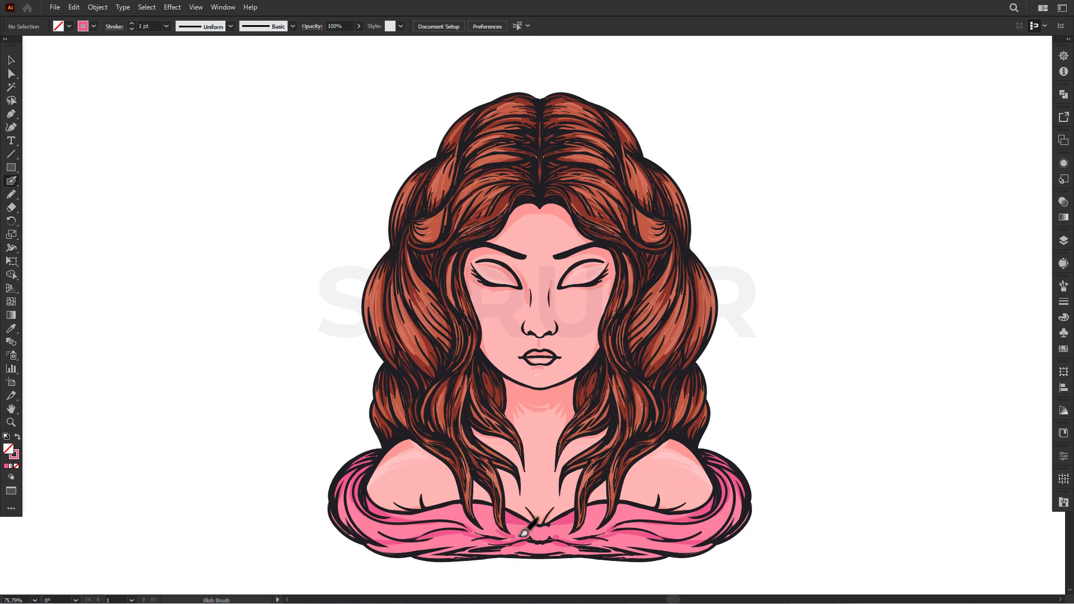
Sample the dress pink and paint highlights on the left shoulder and collar.
key(i)
click(427, 508)
key(shift+b)
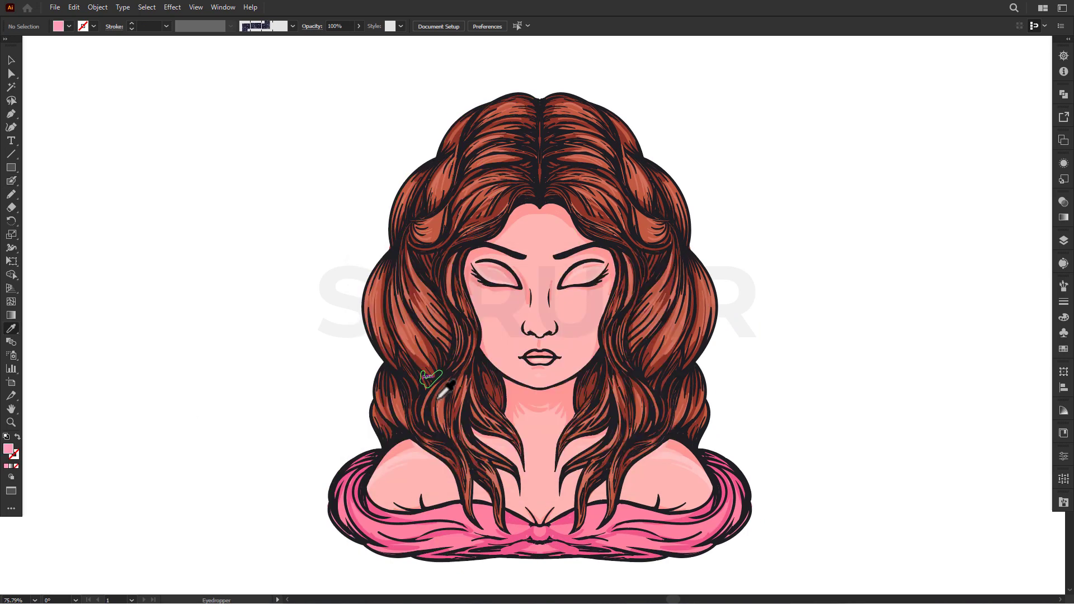
scroll(392, 504, up, 1)
drag(350, 472, 407, 515)
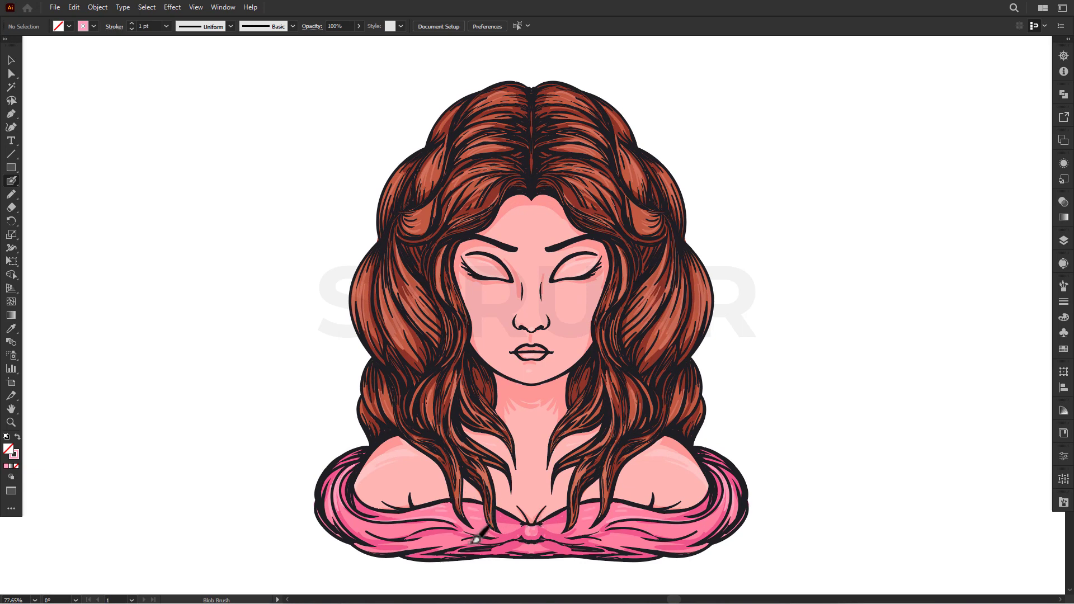
drag(439, 552, 408, 544)
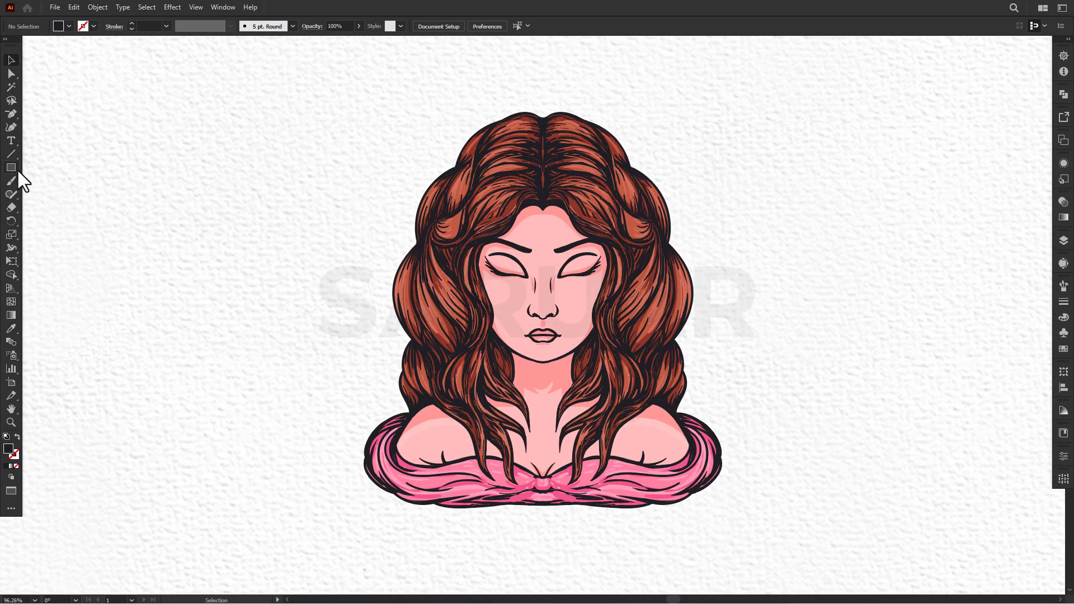
Create a three-sided polygon with an outline instead of a fill.
drag(11, 168, 51, 208)
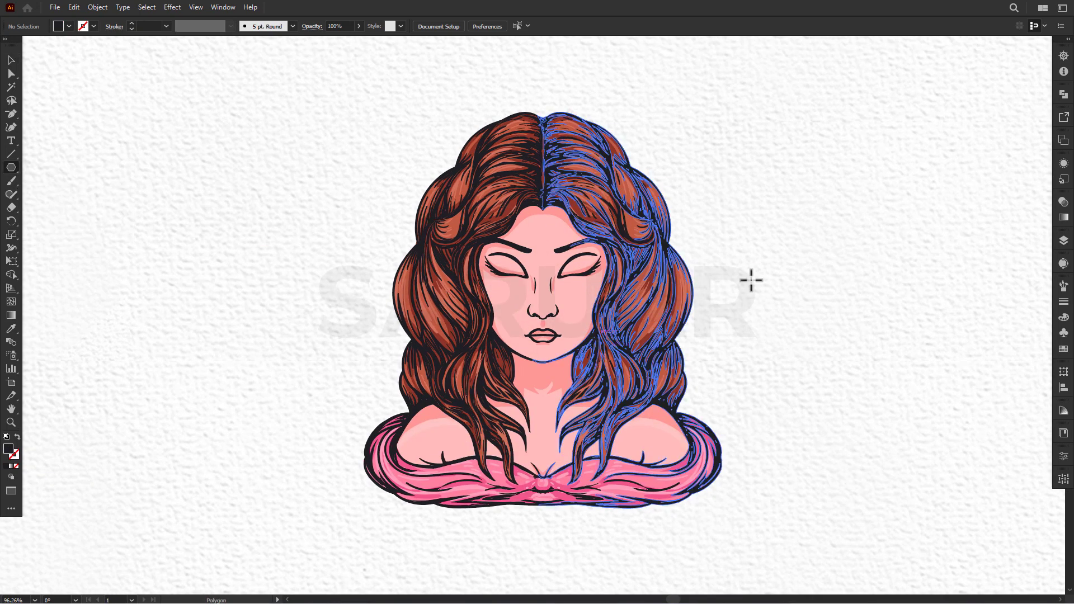
click(796, 253)
key(Return)
click(11, 60)
click(18, 436)
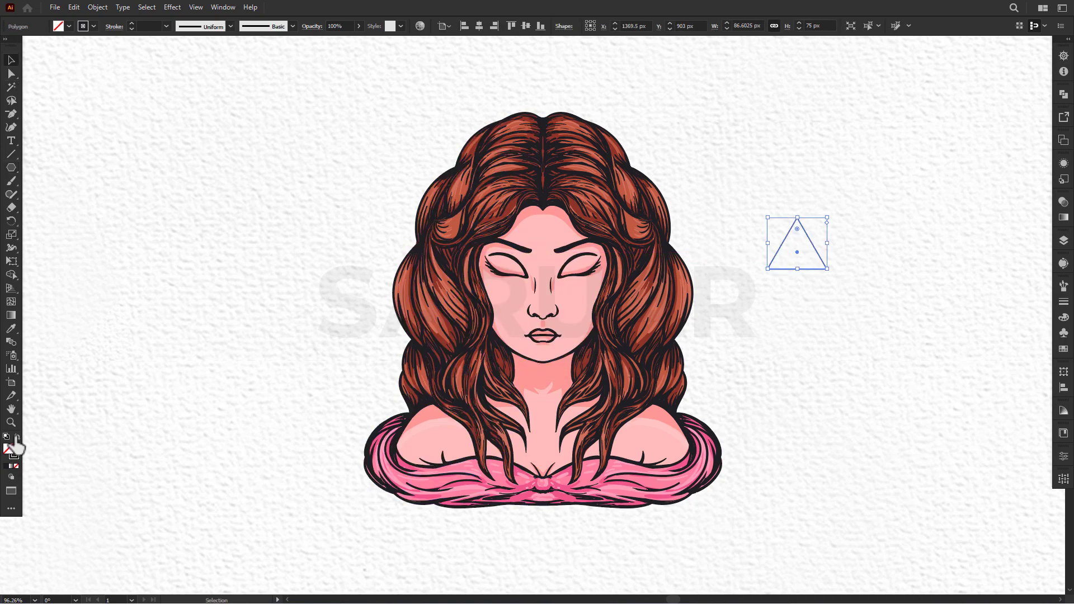
Flip the triangle upside down, enlarge it, send it behind the woman, stroke 10 pt.
drag(834, 215, 799, 336)
mouse_move(797, 238)
mouse_down()
mouse_move(455, 199)
mouse_move(691, 533)
mouse_up()
right_click(617, 179)
key(Escape)
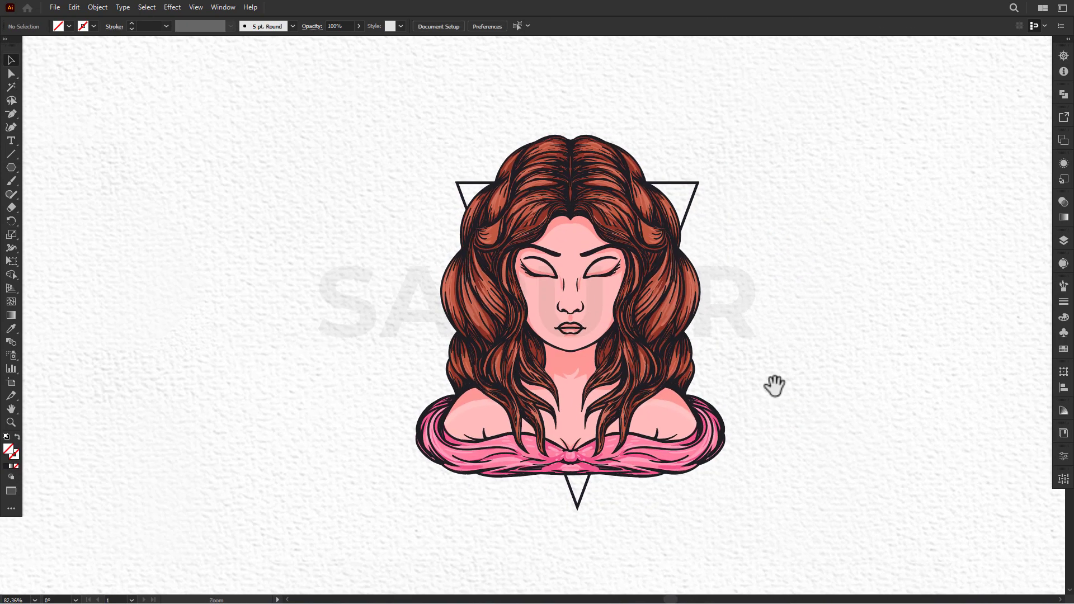
key(Up)
key(Up)
key(Up)
Resize the triangle from its corners to about 643 px wide.
drag(428, 142, 396, 137)
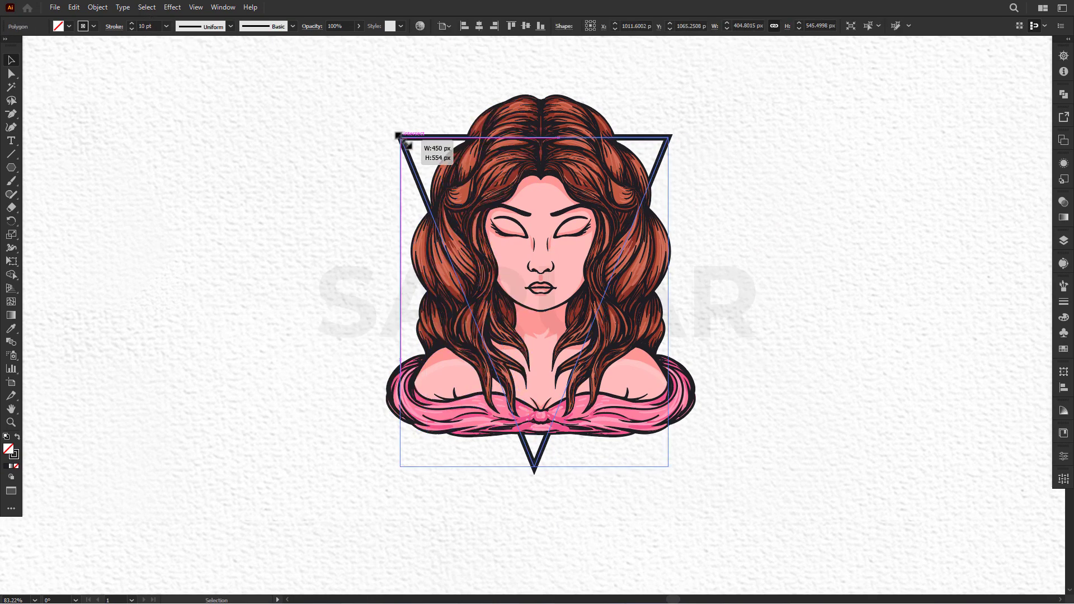
mouse_move(395, 474)
mouse_down()
mouse_move(339, 538)
mouse_move(343, 556)
mouse_up()
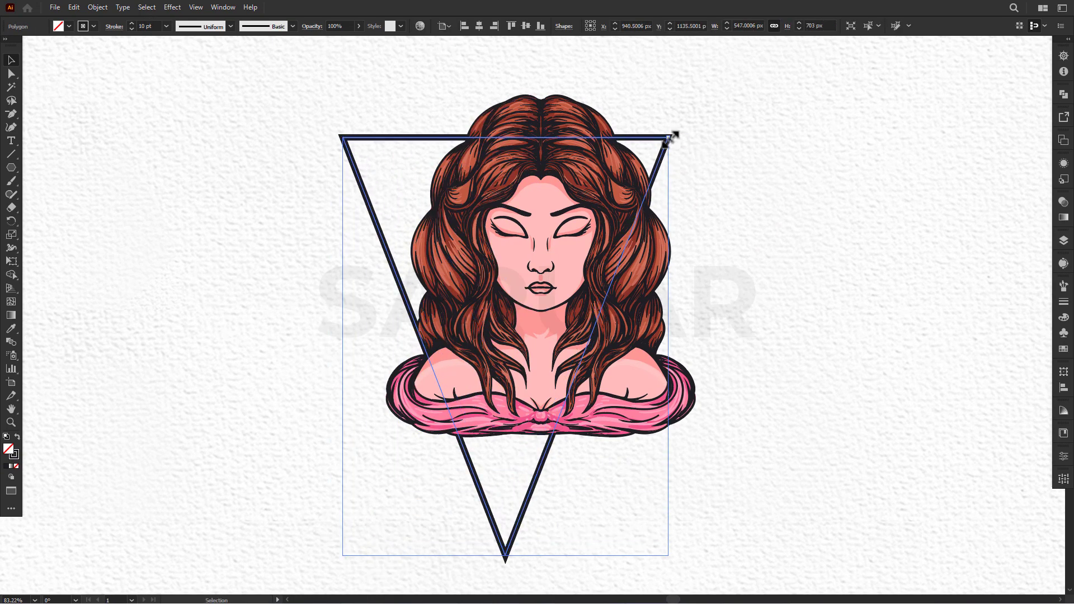
mouse_move(669, 136)
mouse_down()
mouse_move(744, 166)
mouse_move(737, 174)
mouse_up()
drag(343, 174, 350, 170)
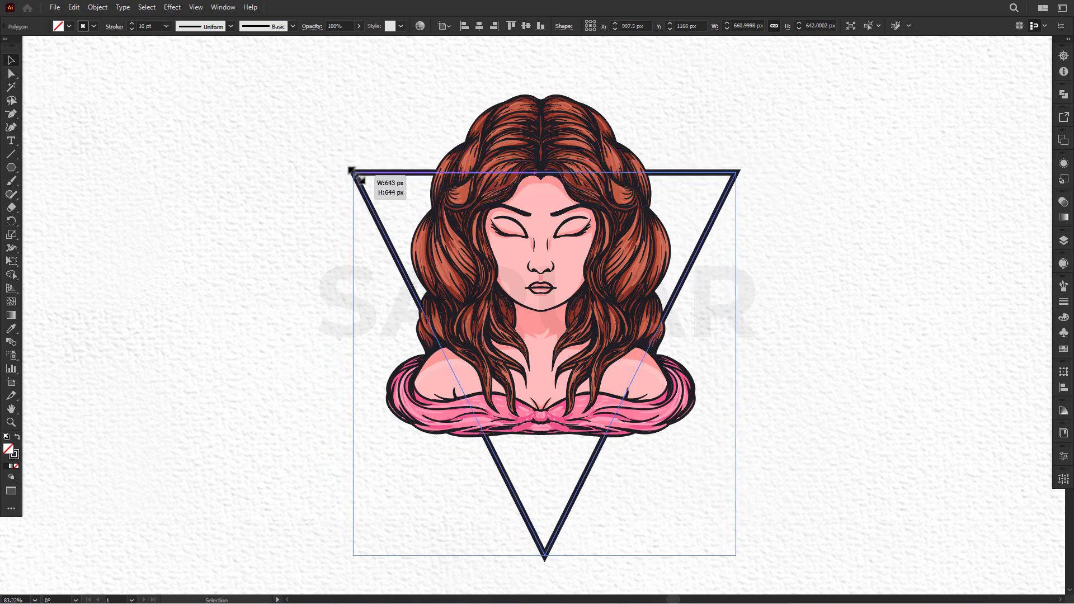
click(425, 314)
scroll(731, 285, down, 2)
drag(731, 285, 749, 313)
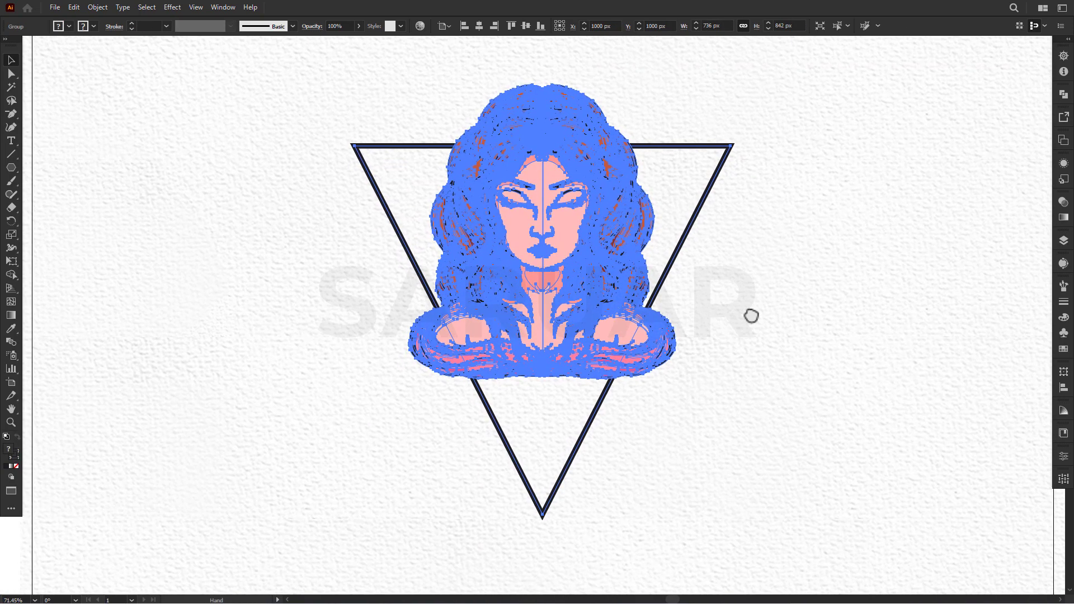
Paste the VIRGO title below the woman and colour it skin pink.
click(820, 330)
key(ctrl+v)
drag(647, 343, 648, 451)
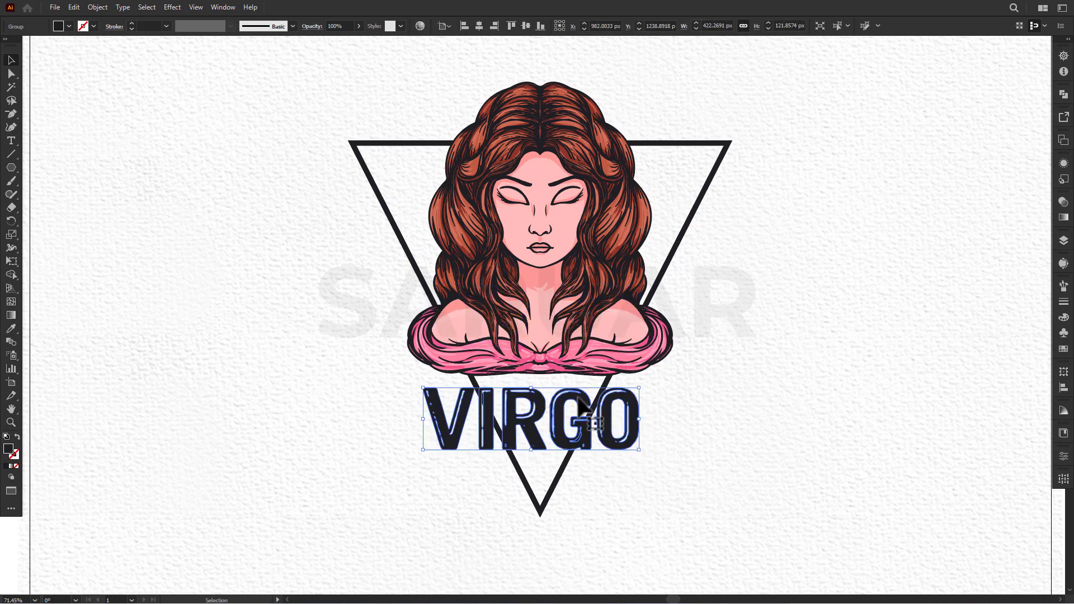
key(i)
key(v)
key(ctrl+a)
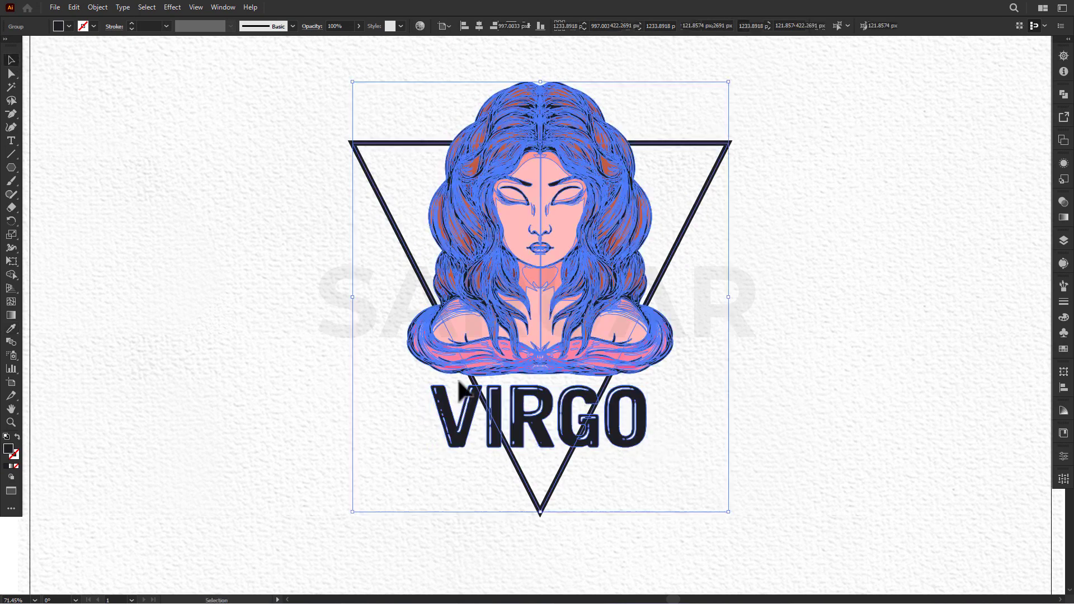
click(892, 395)
click(642, 446)
Add an offset outline around VIRGO and nudge the title slightly lower.
key(shift+ctrl+F9)
click(97, 7)
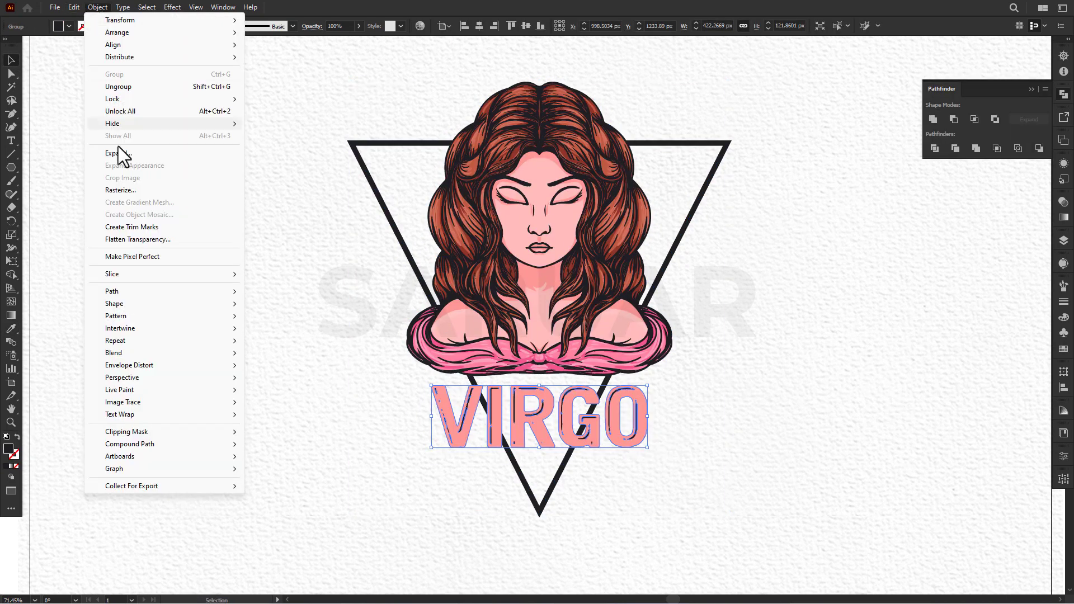
click(274, 327)
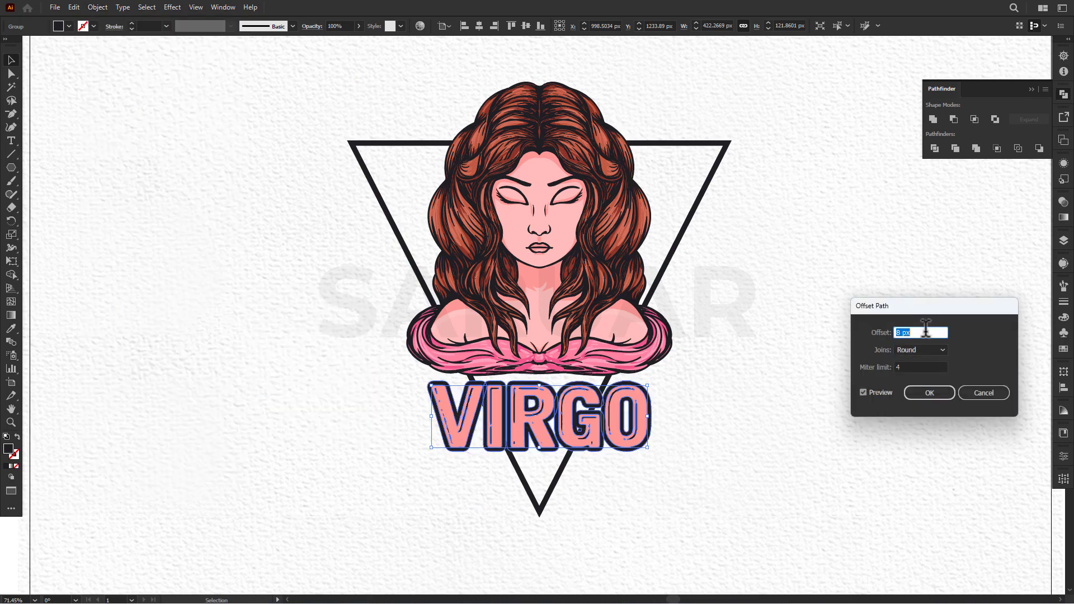
click(929, 393)
scroll(723, 427, up, 1)
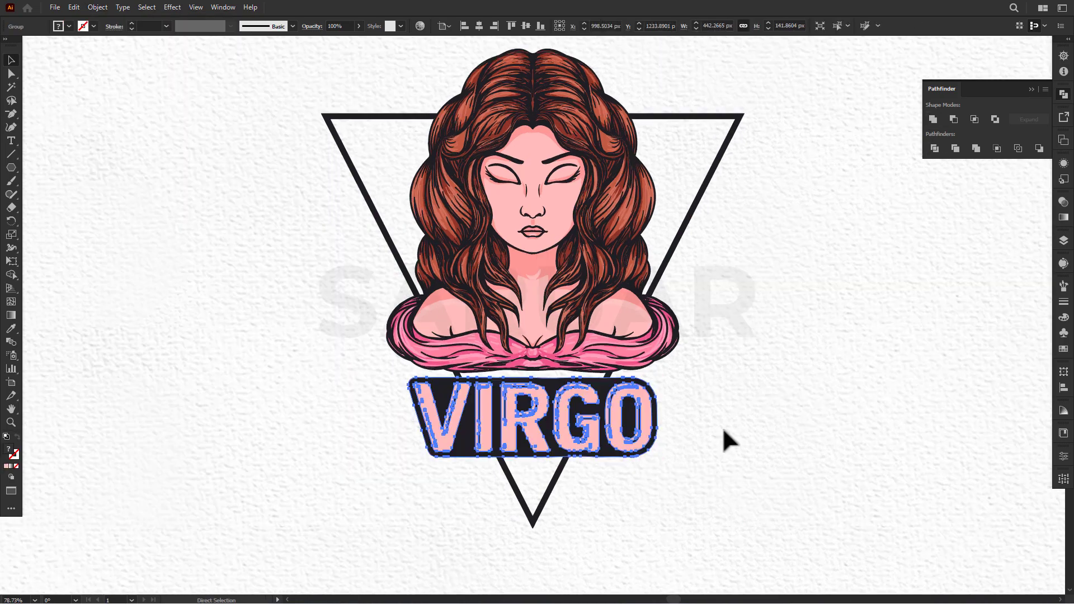
drag(647, 441, 643, 451)
Stretch the triangle's bottom point lower and shrink the VIRGO title slightly.
key(ctrl+a)
right_click(582, 415)
click(583, 422)
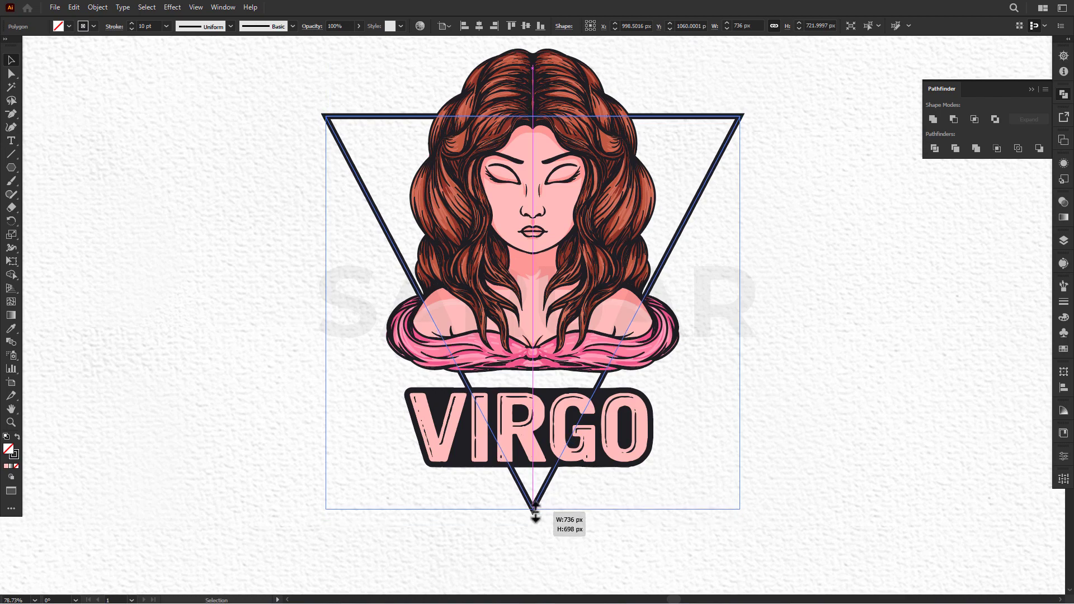
click(743, 132)
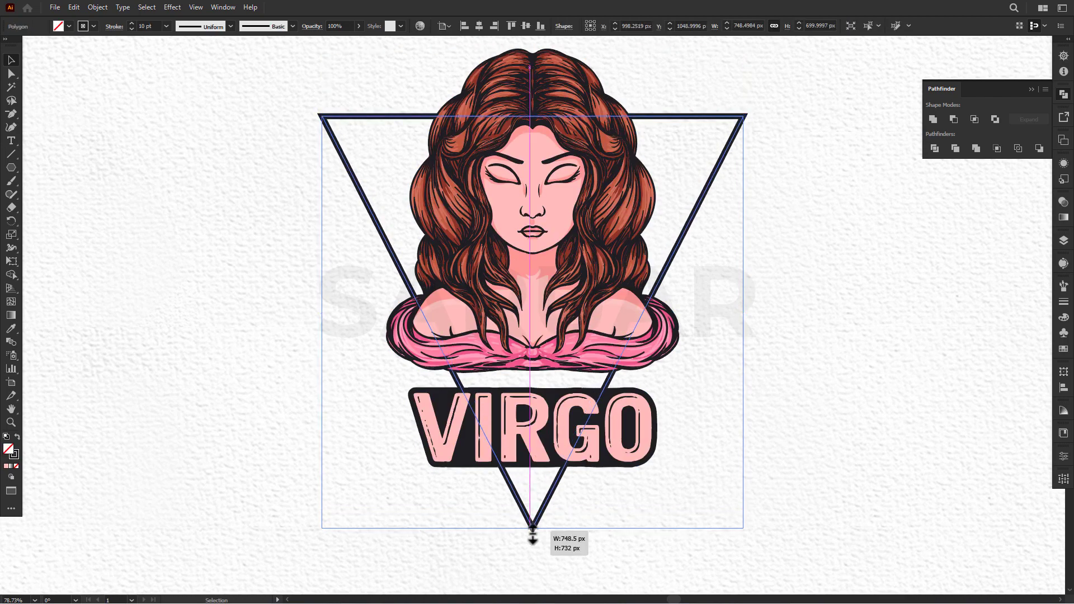
drag(532, 512, 532, 540)
drag(533, 467, 533, 456)
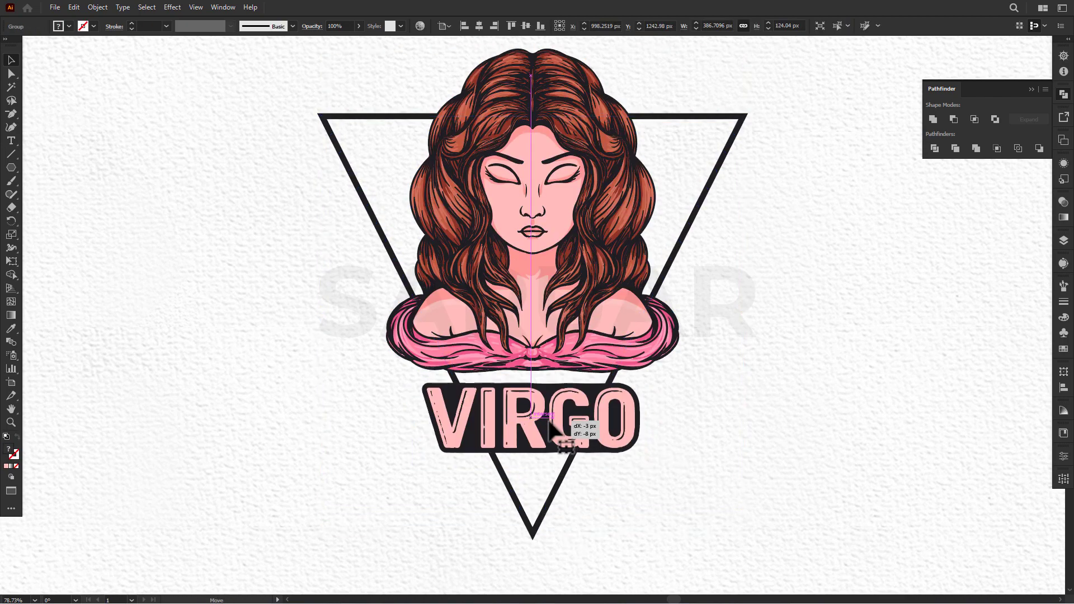
click(683, 431)
Pen-draw a four-cornered plate shape around the VIRGO lettering.
click(11, 115)
click(429, 384)
click(619, 383)
click(619, 452)
click(454, 452)
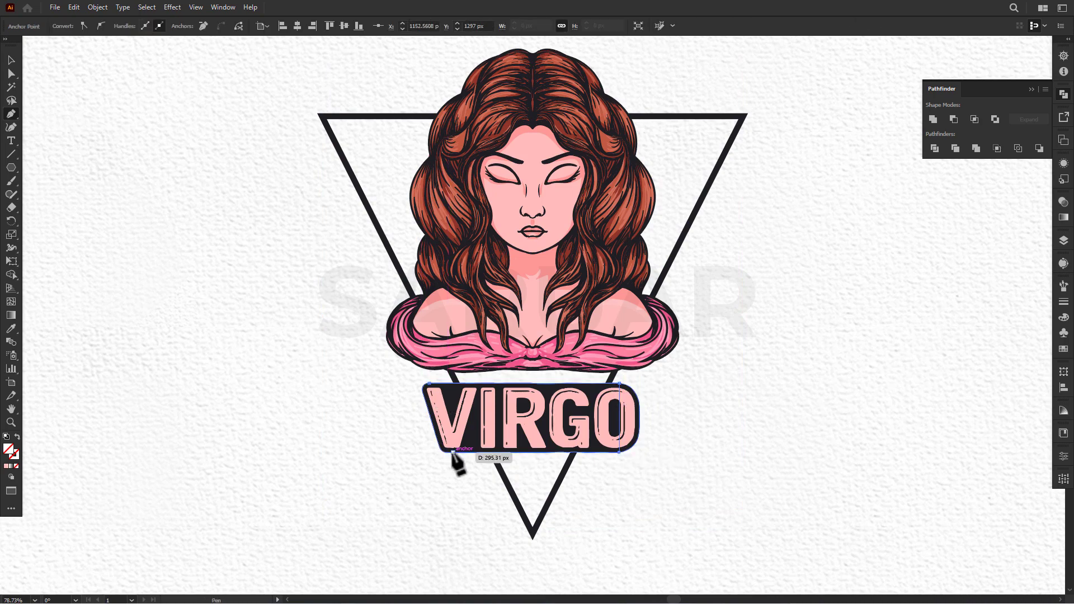
click(429, 384)
Fill the plate with the dark outline colour and send it behind the lettering.
click(11, 328)
click(537, 451)
key(ctrl+shift+bracketleft)
key(v)
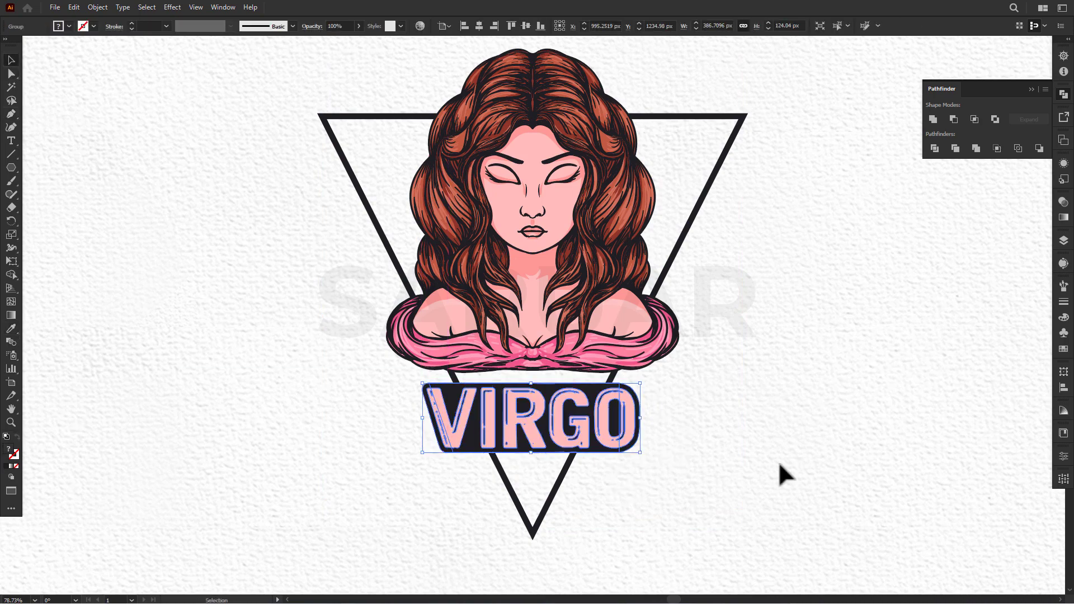
click(763, 241)
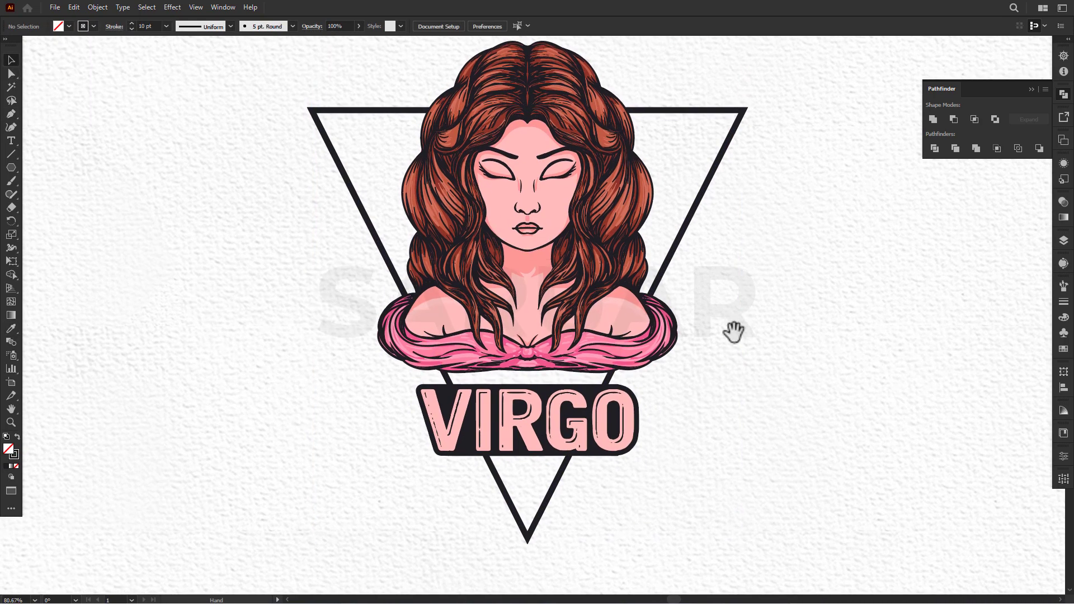
key(ctrl+0)
Pen-draw a horizontal line to the right of the VIRGO title.
scroll(669, 403, up, 1)
key(p)
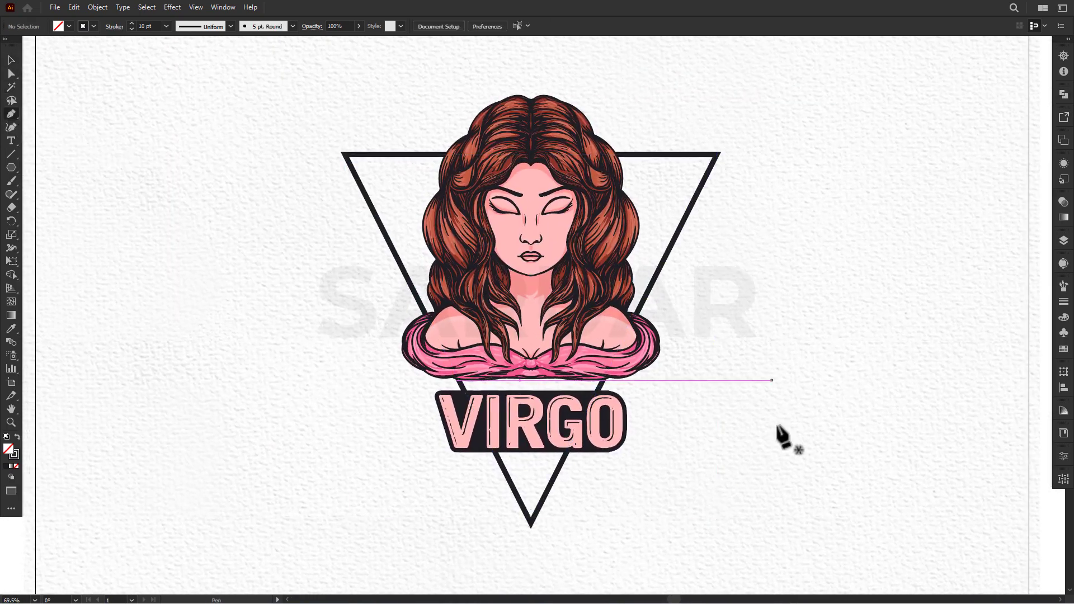
click(634, 395)
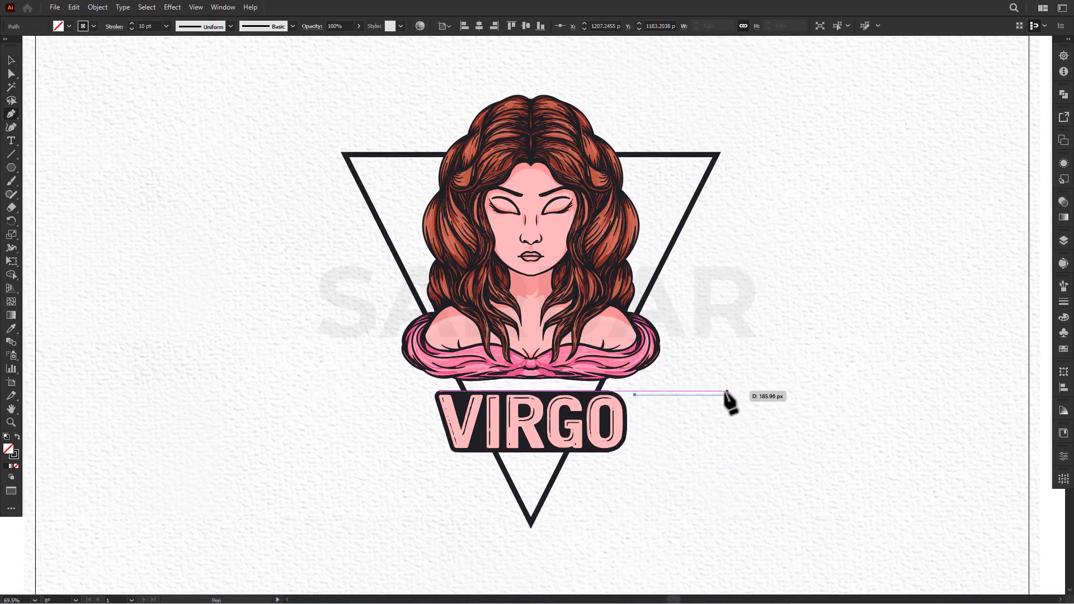
click(722, 395)
key(v)
Copy the line to VIRGO's left and widen the triangle slightly on both sides.
drag(719, 150, 721, 152)
drag(448, 425, 392, 408)
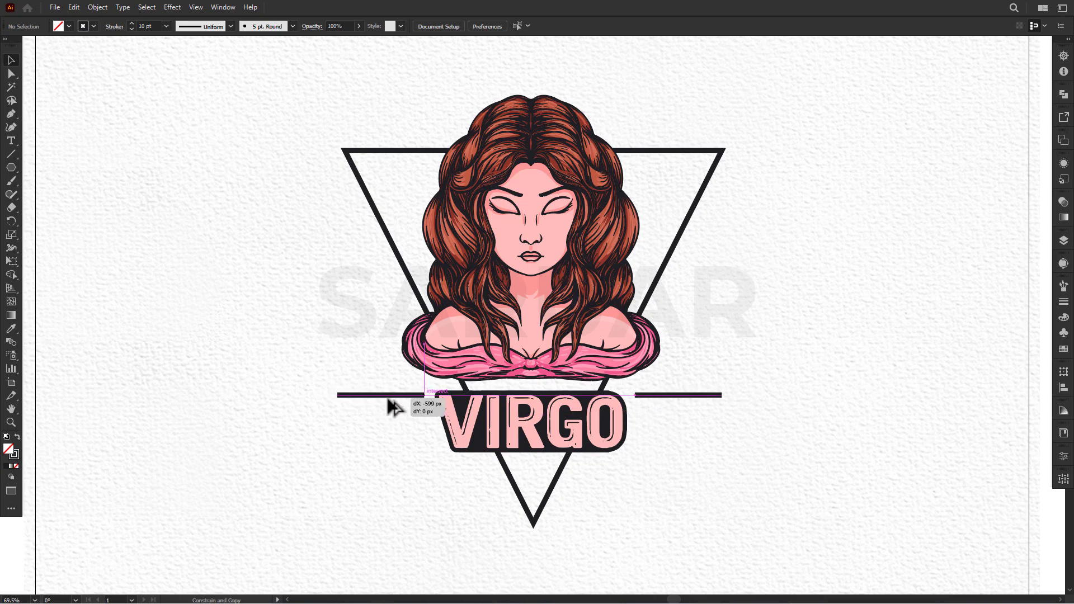
click(348, 162)
drag(342, 150, 331, 150)
drag(396, 398, 400, 397)
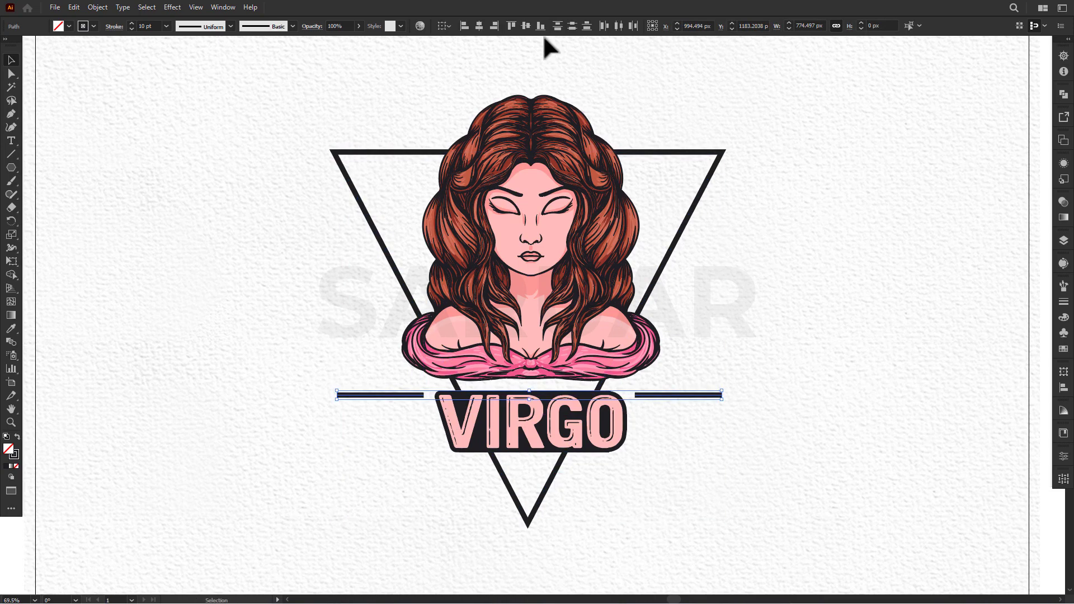
Duplicate both lines slightly lower and give the copies a 5 pt stroke.
drag(707, 409, 697, 446)
click(166, 26)
click(173, 128)
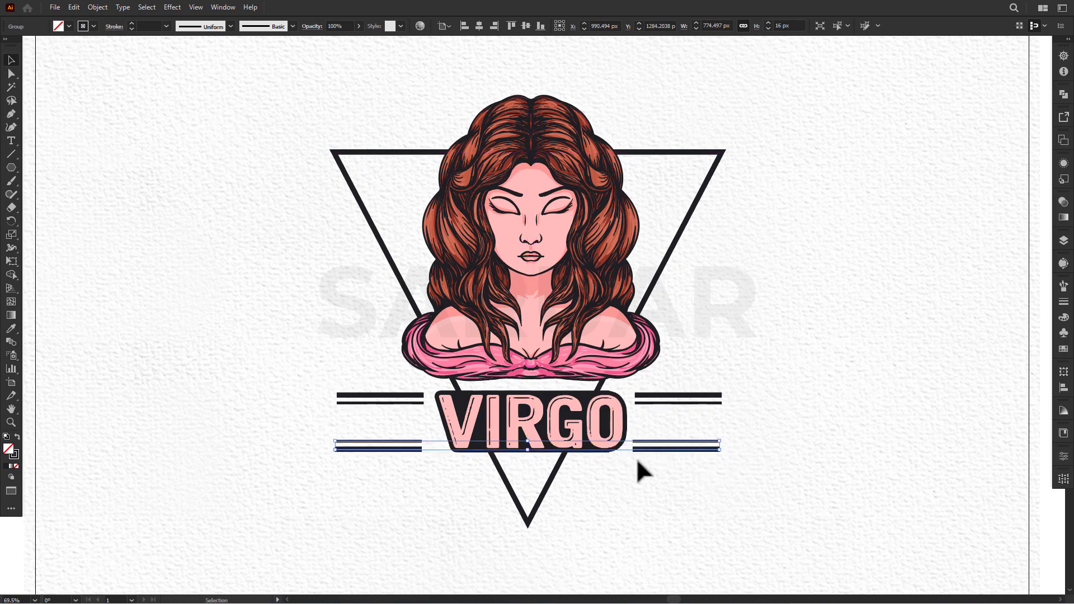
Add the AUGUST23 and SEPTEMBER22 date text at 27 pt between the stripes.
key(ctrl+a)
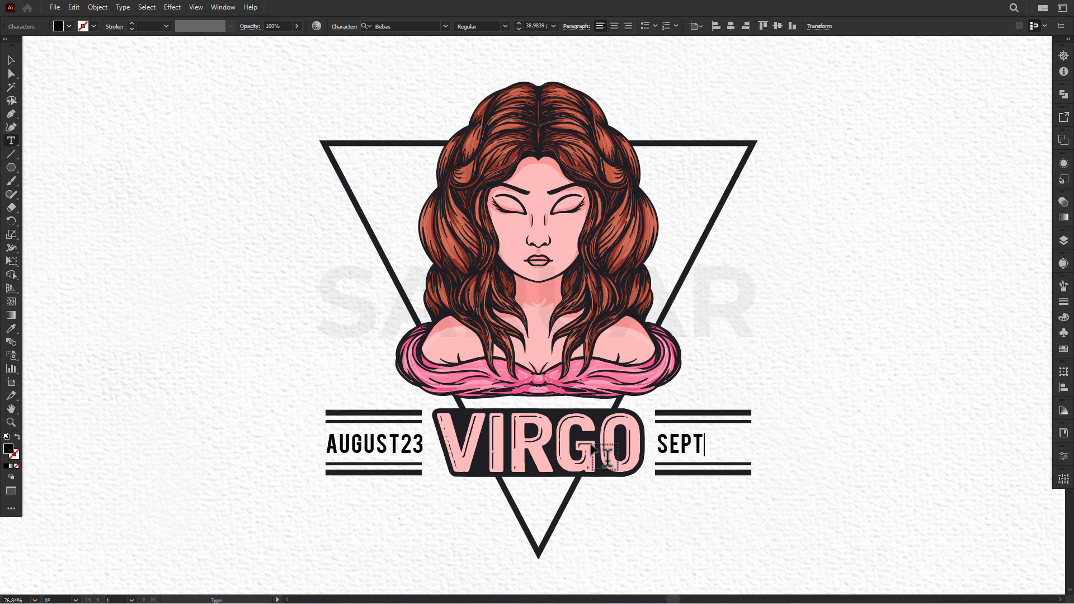
key(Escape)
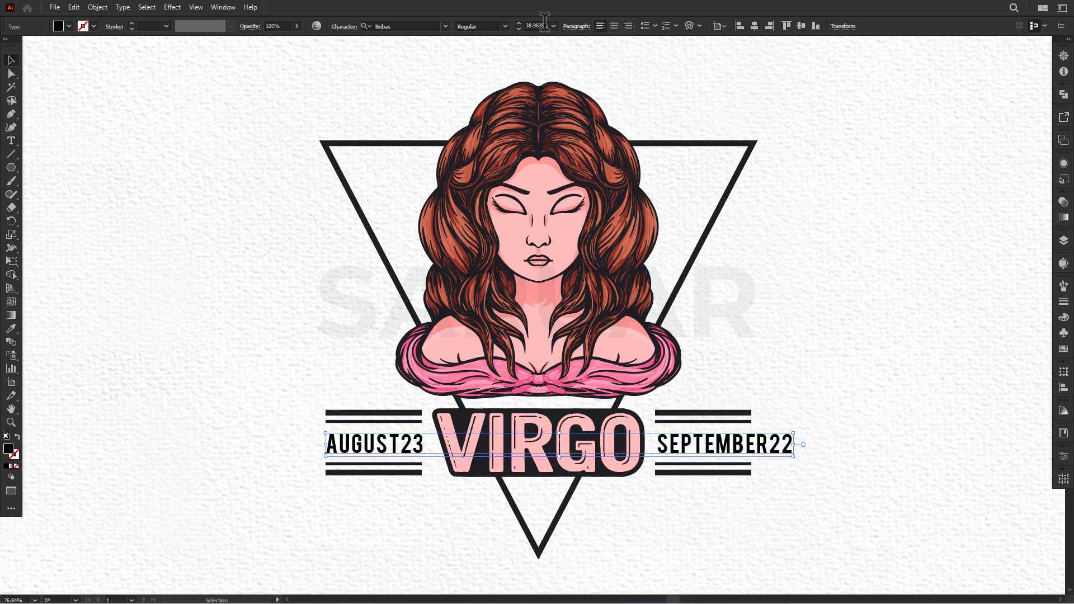
key(ctrl+z)
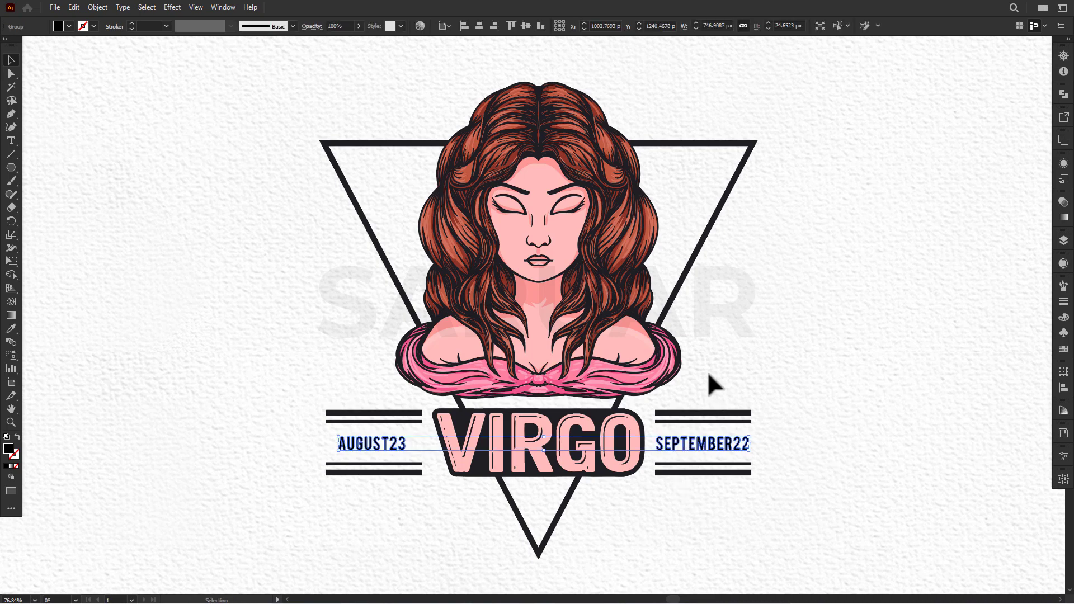
Centre the stripes, dates and VIRGO banner and the girl illustration horizontally.
click(734, 419)
drag(538, 473, 539, 468)
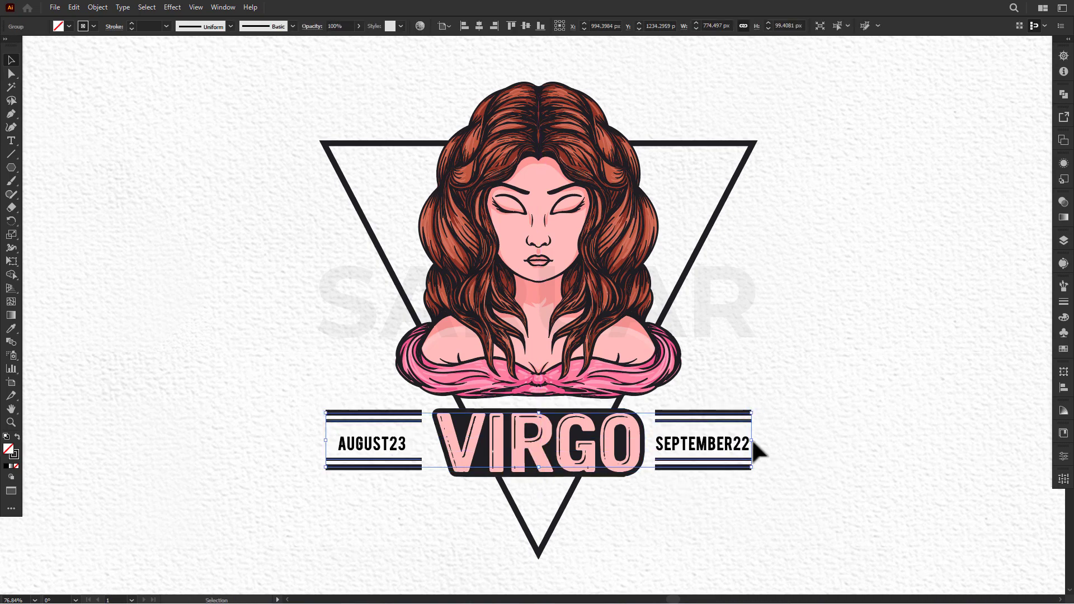
click(718, 450)
click(526, 26)
click(451, 494)
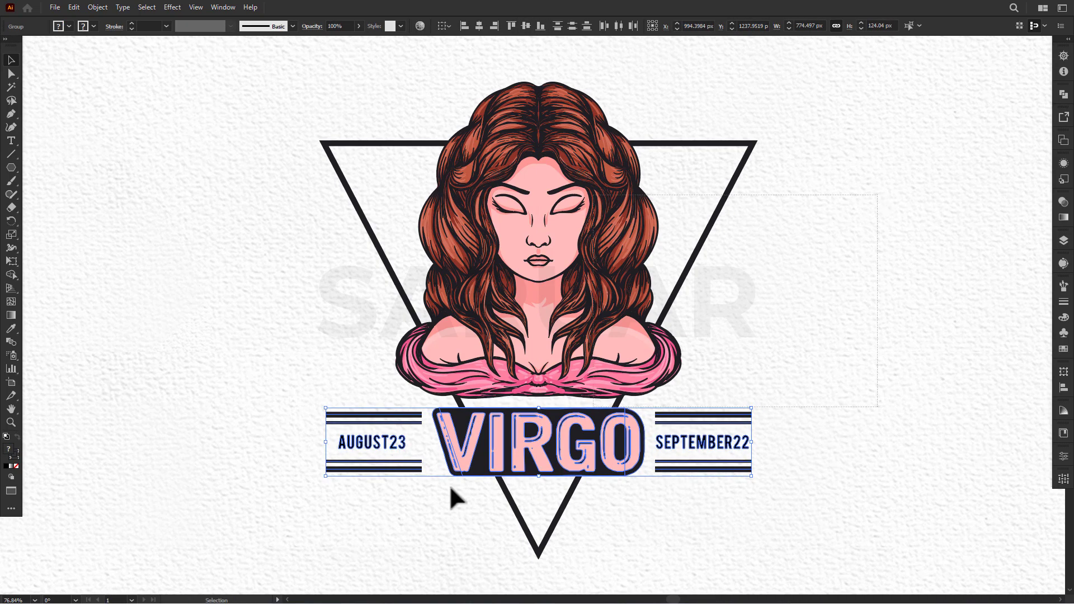
click(464, 252)
click(479, 26)
Stretch the date line to fill the stripe width.
click(757, 441)
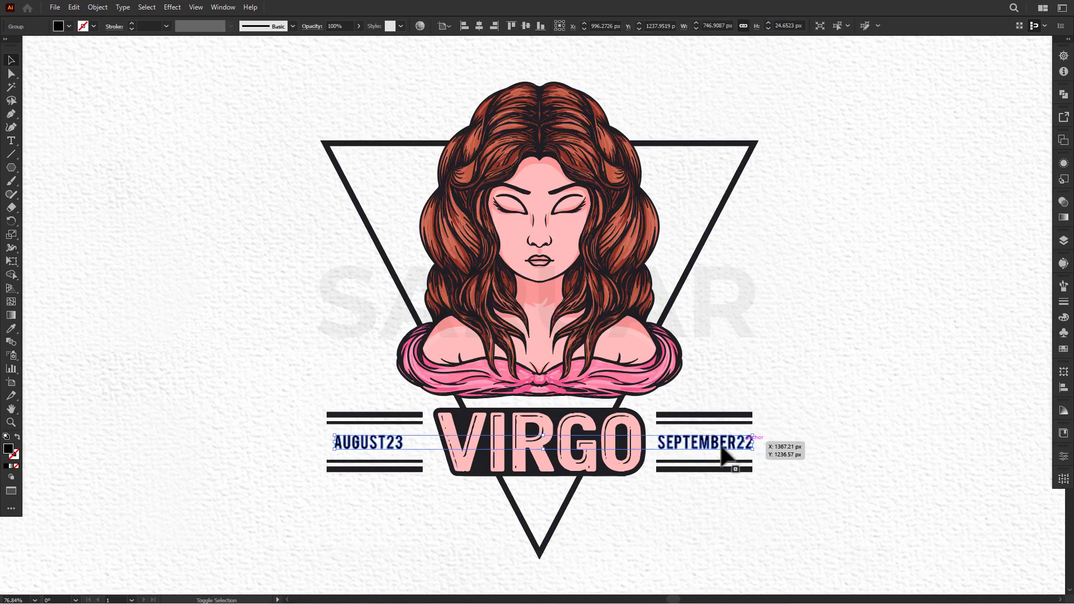
drag(330, 448, 329, 447)
scroll(772, 448, up, 1)
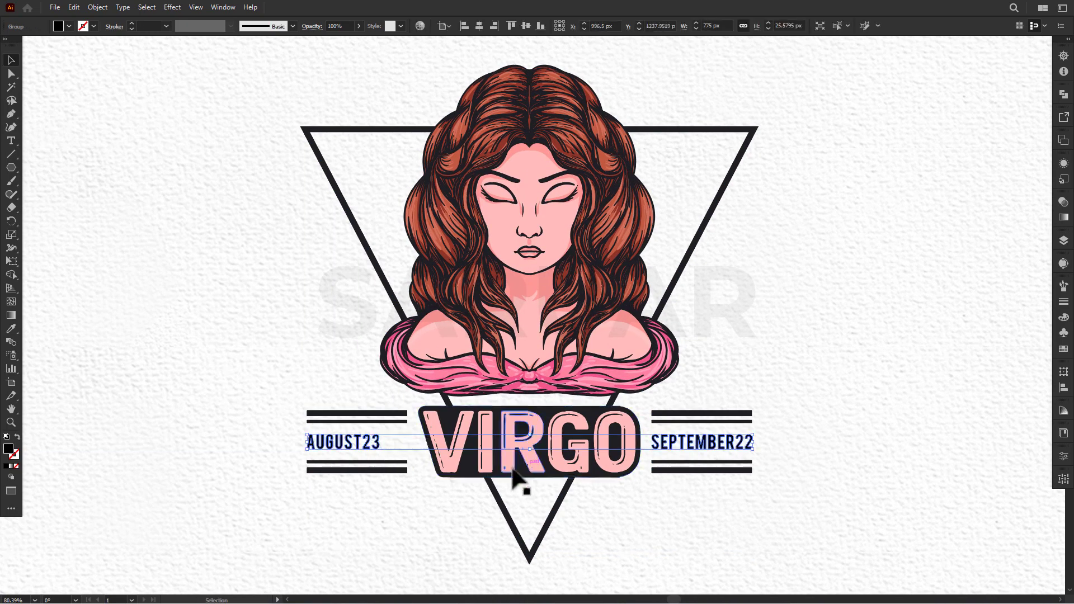
key(ctrl+a)
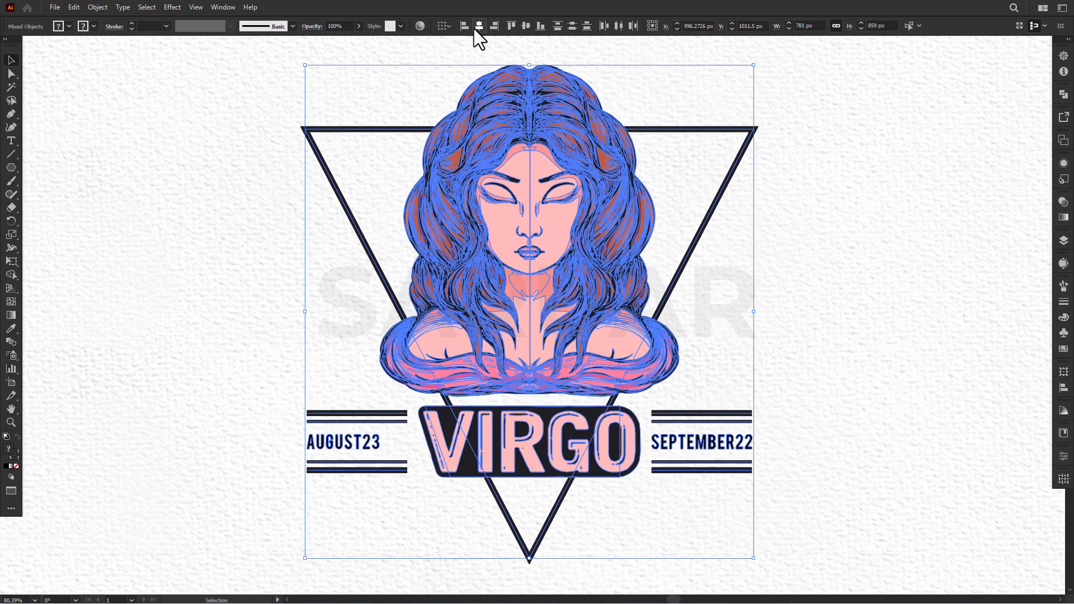
Centre the whole badge on the artboard and group it.
click(479, 25)
click(526, 26)
key(ctrl+g)
scroll(706, 350, down, 1)
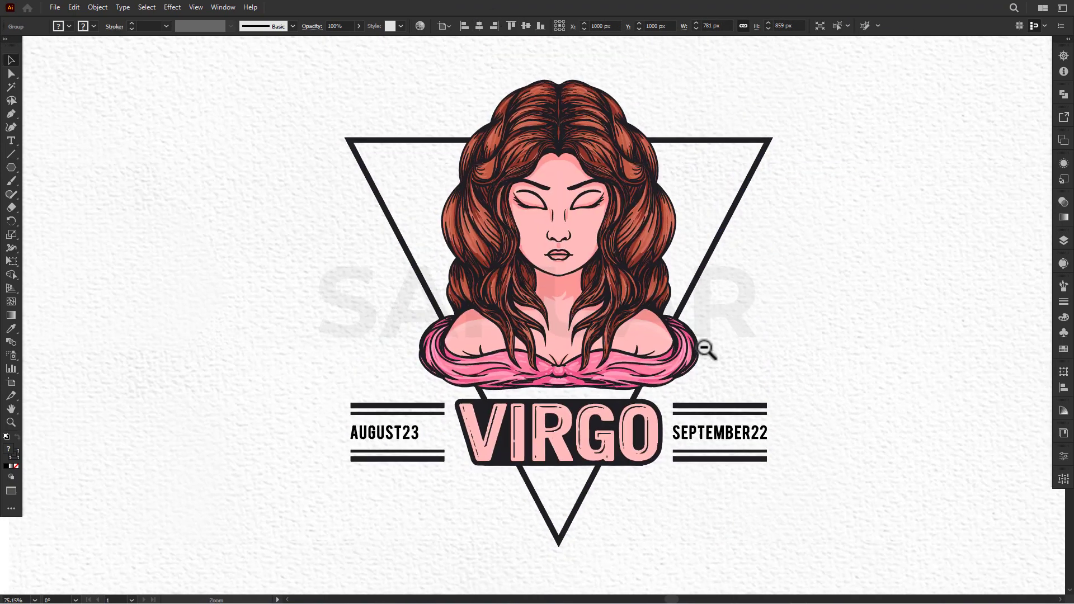
scroll(772, 336, up, 1)
drag(867, 326, 852, 329)
click(851, 329)
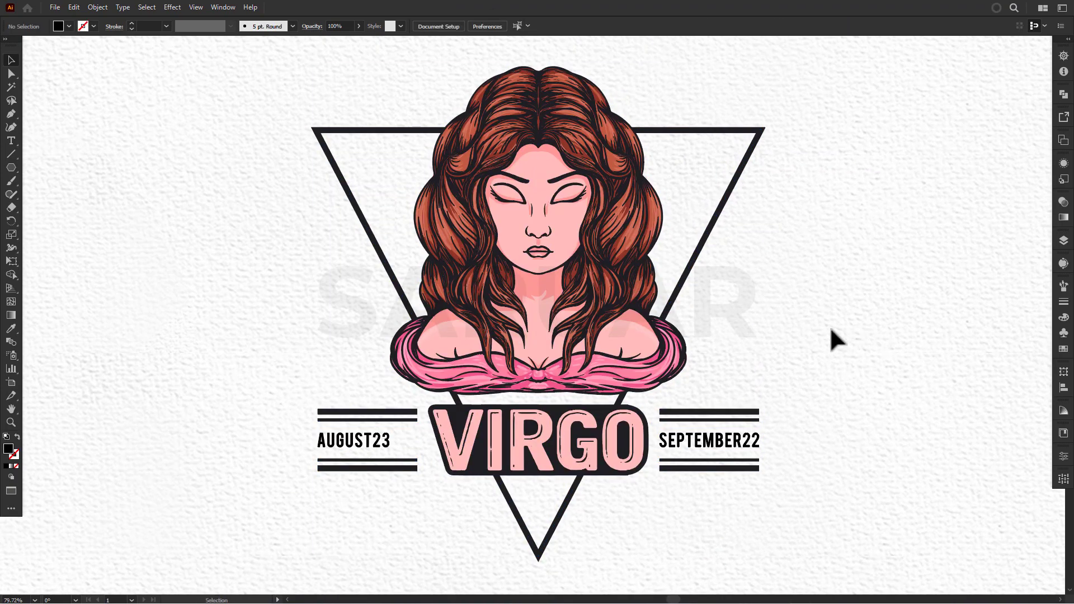
Make the stripe bars salmon by sampling the hair colour.
click(709, 412)
key(i)
click(476, 151)
click(371, 442)
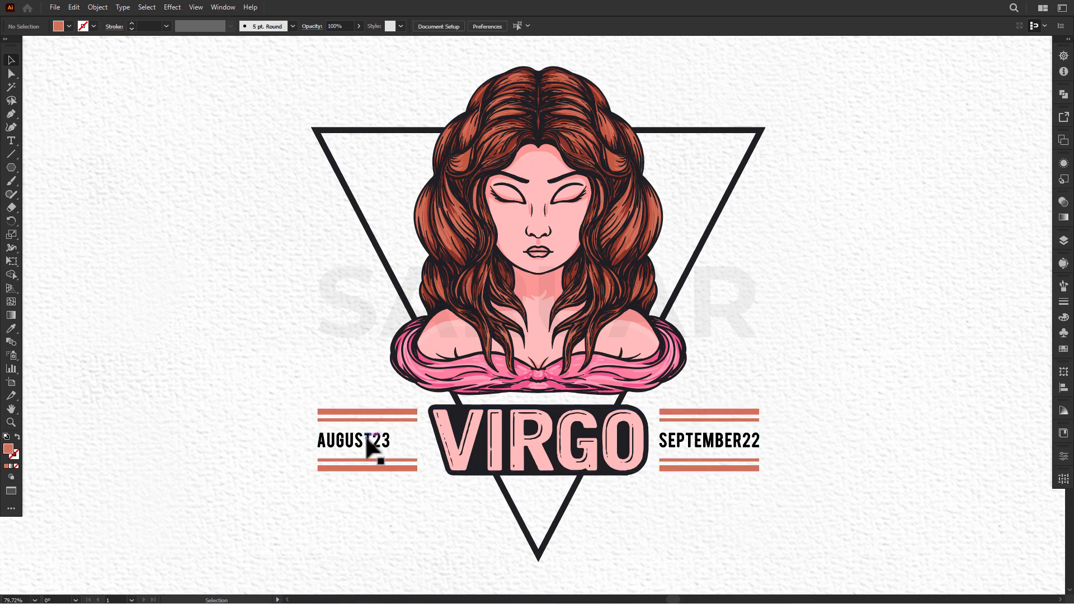
Darken the date labels with a sampled dark red.
shift+click(727, 442)
click(12, 328)
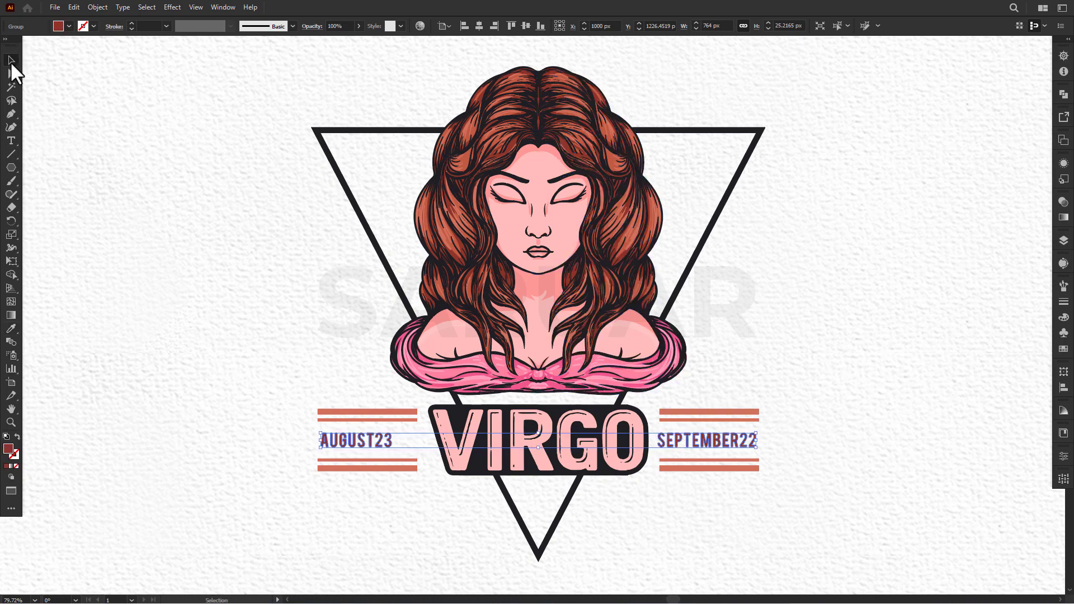
click(839, 384)
Make the triangle outline dark red with the Eyedropper.
click(716, 220)
key(i)
click(726, 438)
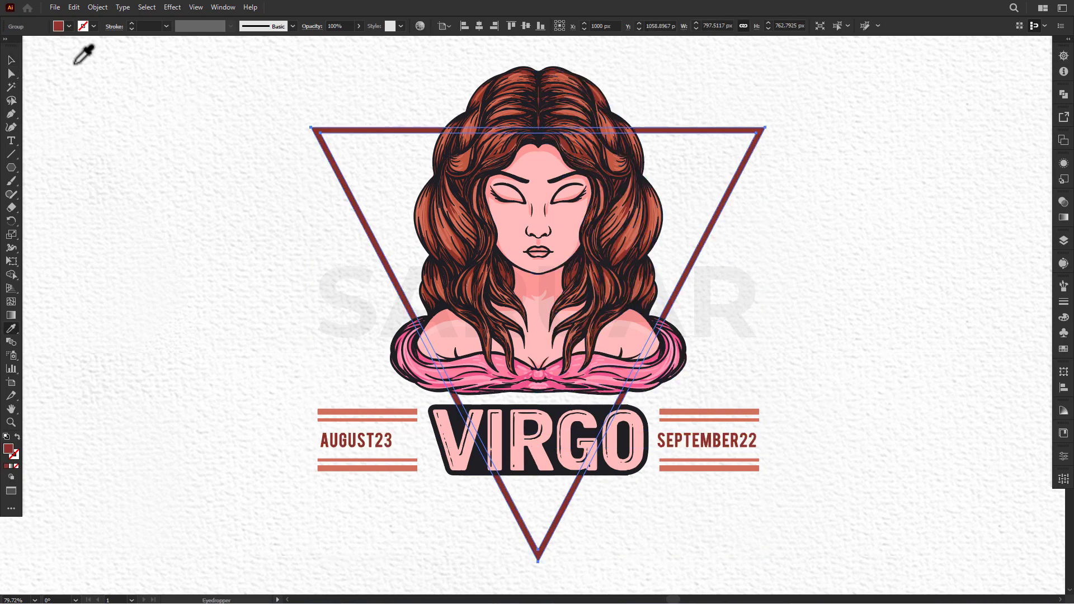
click(11, 60)
click(202, 175)
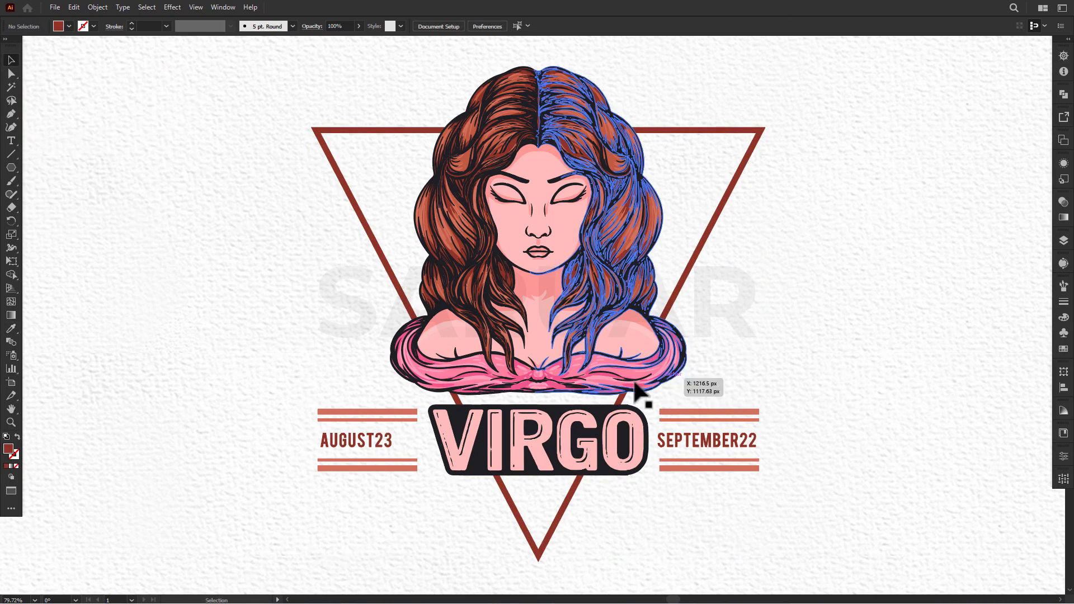
Inspect the finished badge, checking the date labels and whole artwork.
scroll(883, 312, down, 1)
click(717, 433)
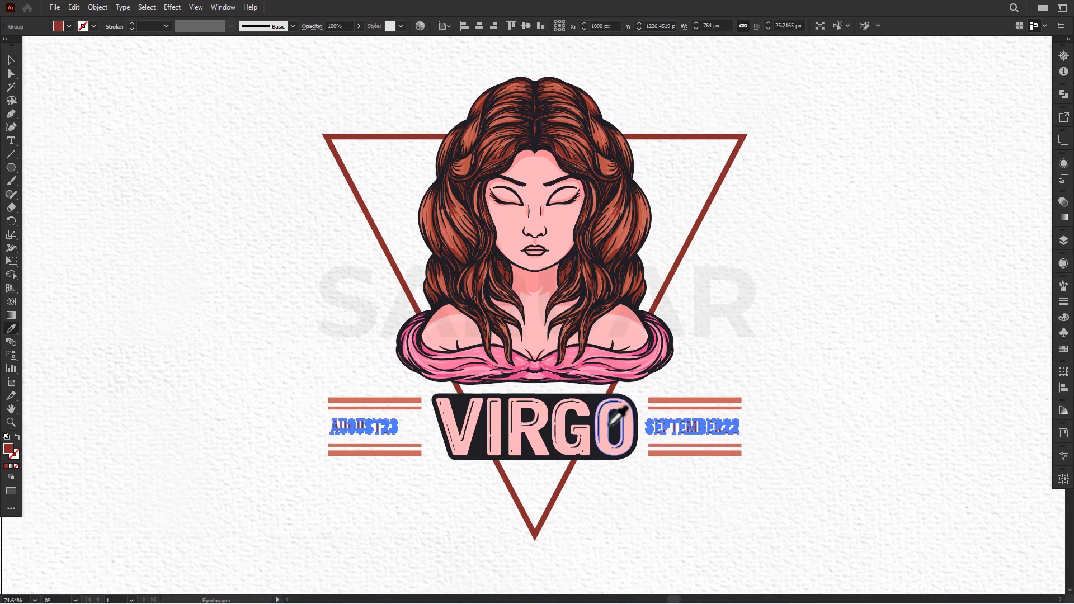
scroll(715, 367, down, 1)
scroll(743, 432, up, 1)
scroll(822, 427, up, 2)
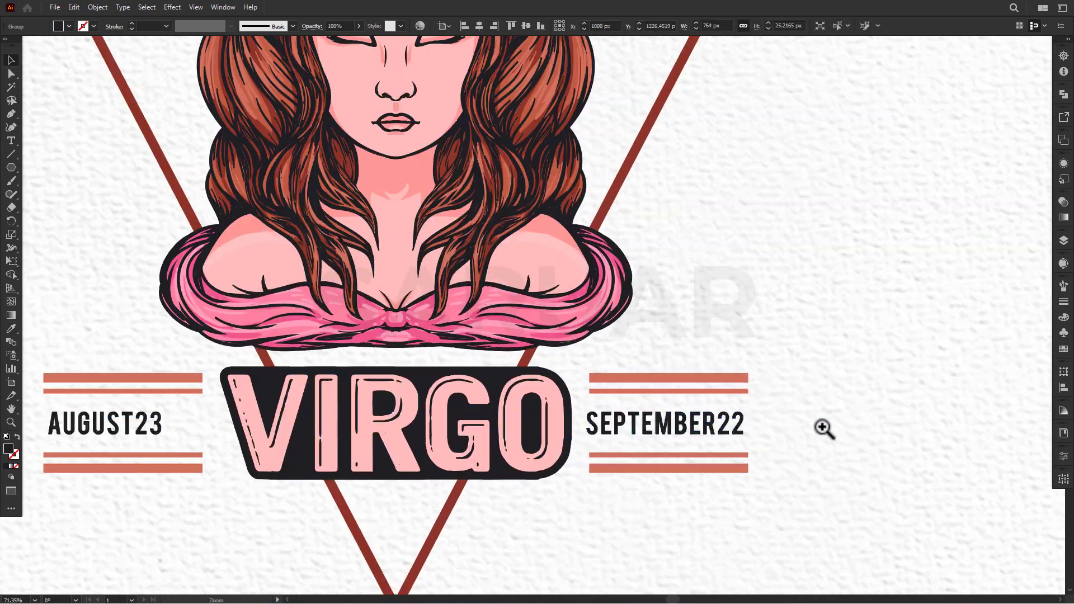
scroll(748, 425, down, 3)
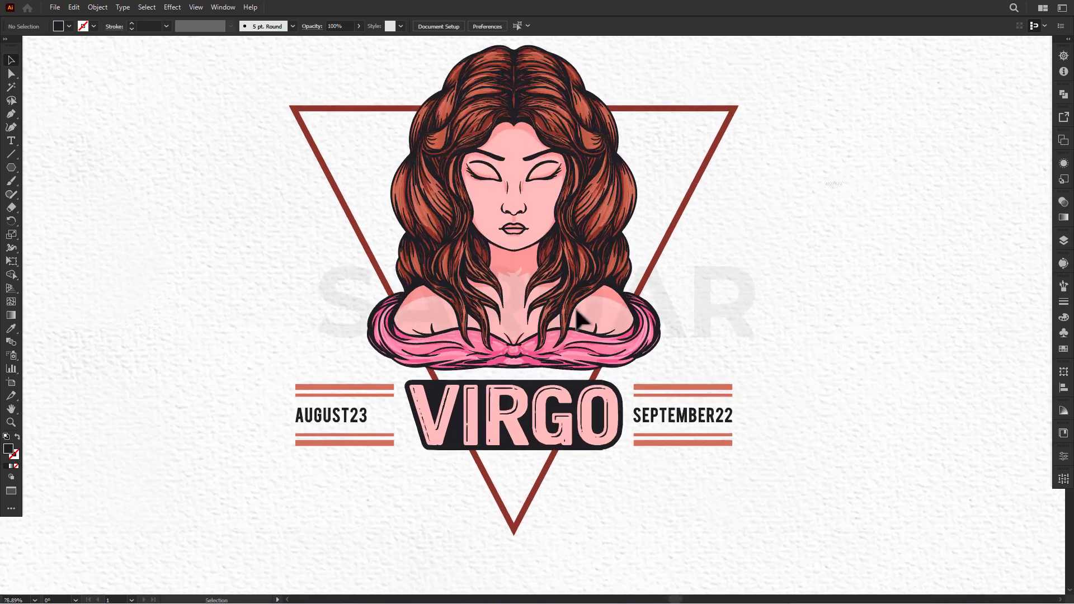
key(ctrl+a)
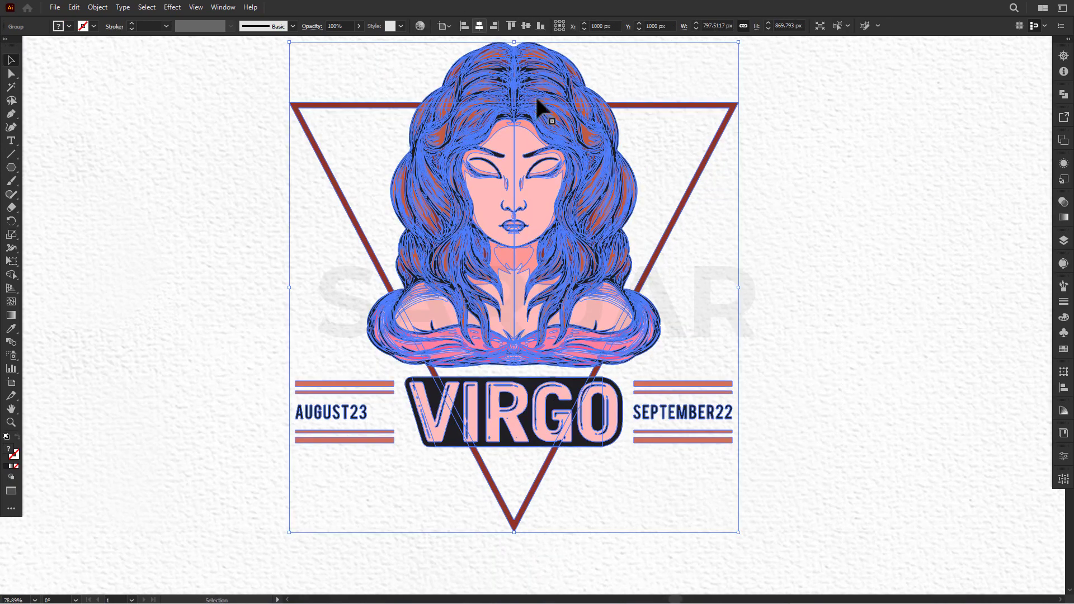
click(861, 315)
drag(804, 316, 826, 330)
scroll(827, 329, down, 1)
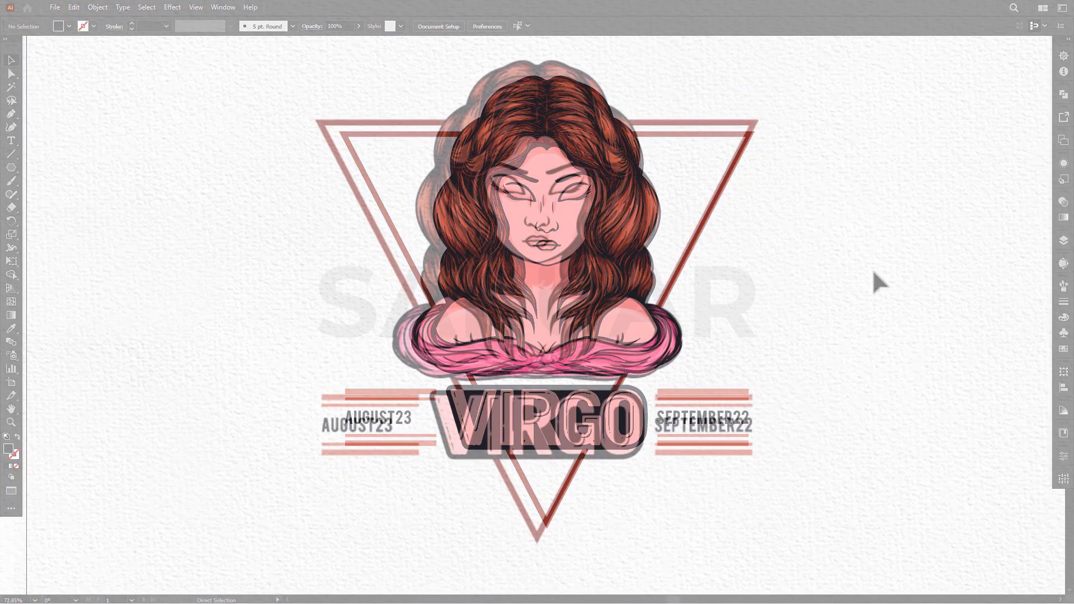